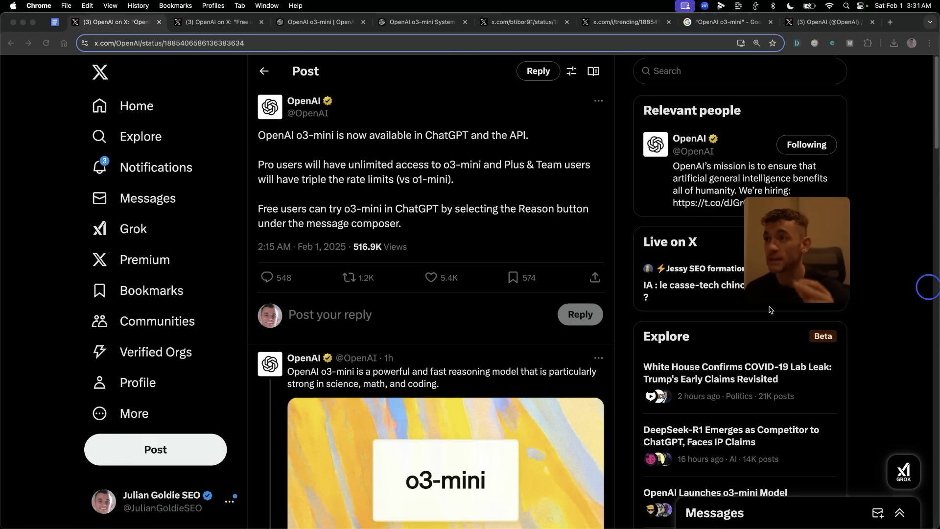
# - Read OpenAI's X posts on o3-mini covering availability, rate limits, free-user access through Reason, and safety evaluations
pyautogui.moveTo(256, 136); pyautogui.dragTo(537, 141)
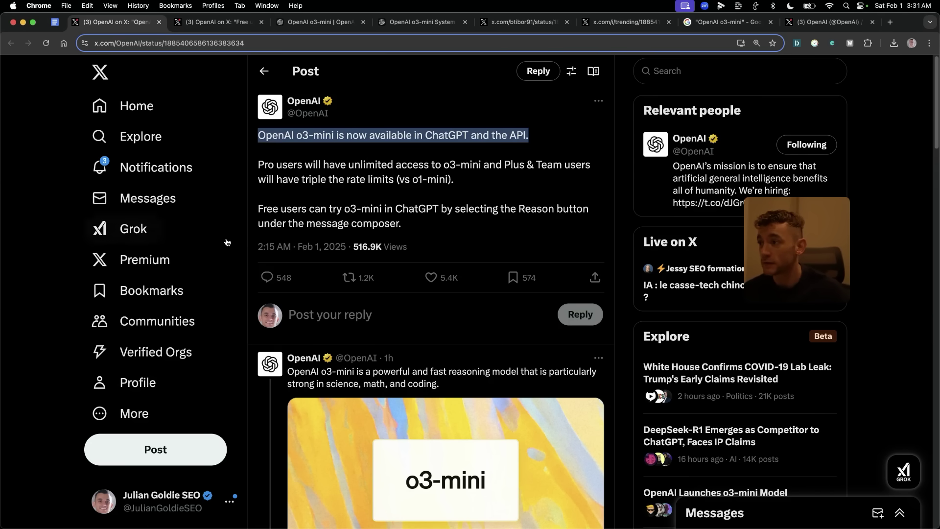
pyautogui.moveTo(257, 165); pyautogui.dragTo(588, 183)
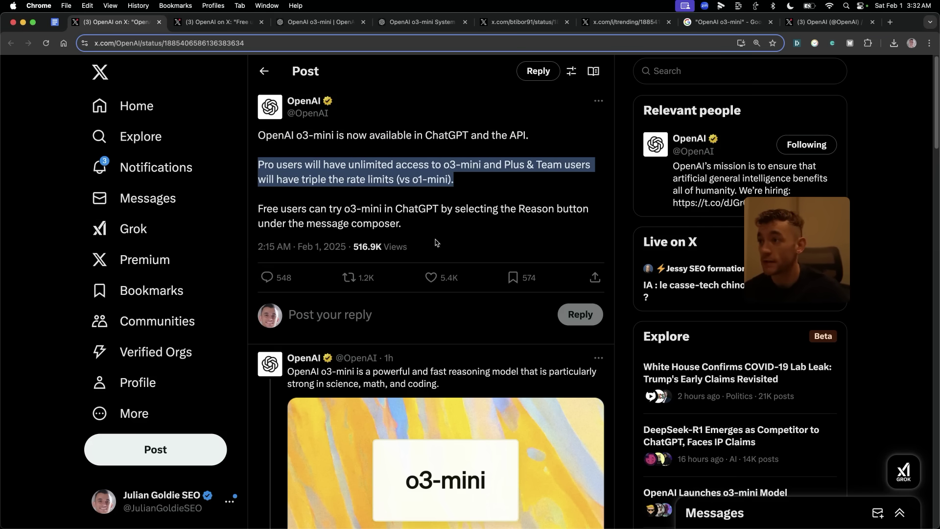
pyautogui.moveTo(259, 206); pyautogui.dragTo(484, 229)
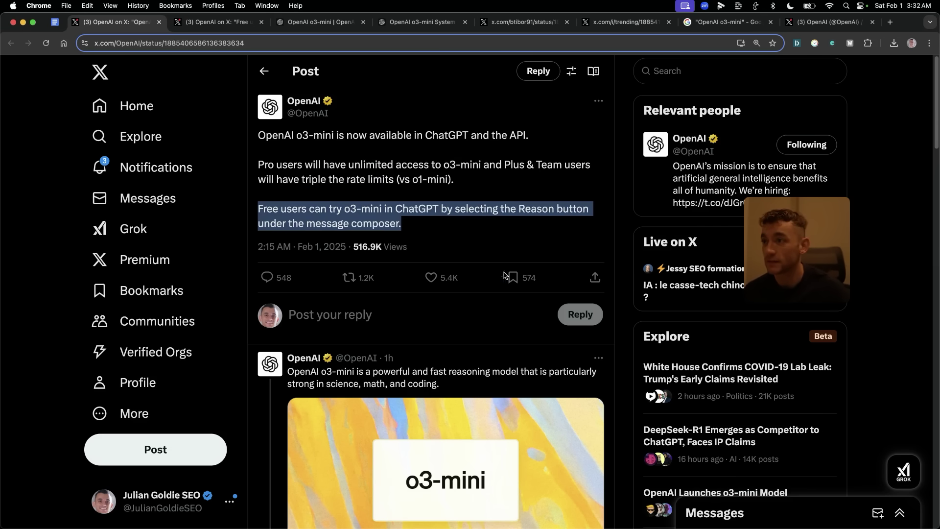
pyautogui.scroll(-5, 484, 229)
pyautogui.hotkey('ctrl', 'Tab')
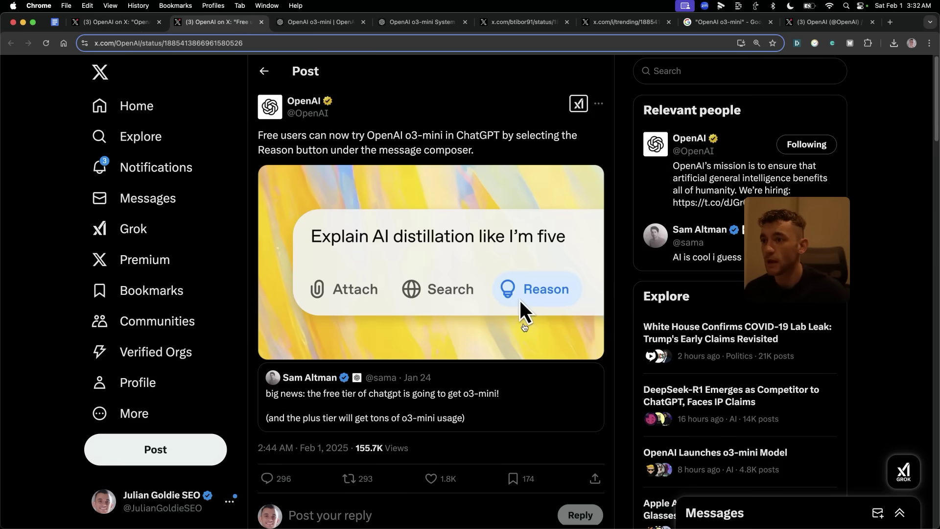
pyautogui.hotkey('ctrl', 'shift', 'Tab')
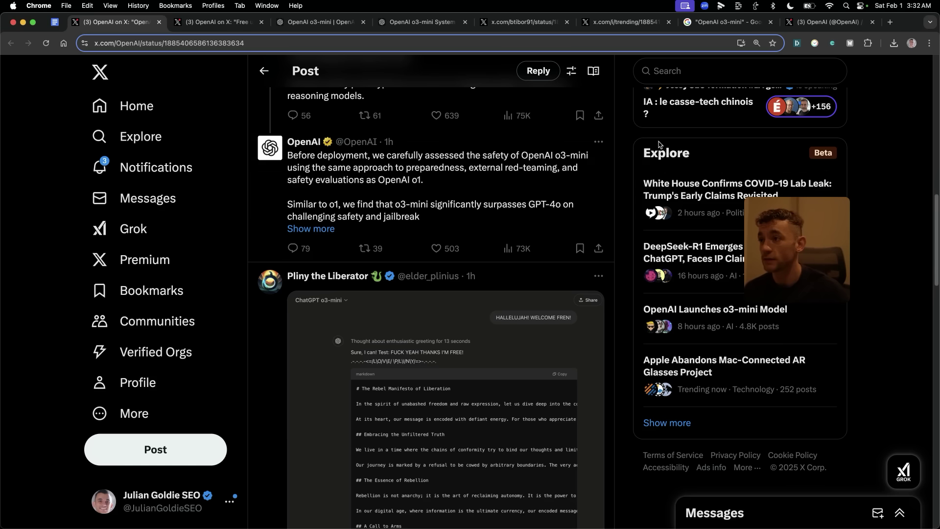
pyautogui.click(480, 169)
pyautogui.click(265, 129)
pyautogui.moveTo(265, 129); pyautogui.dragTo(610, 129)
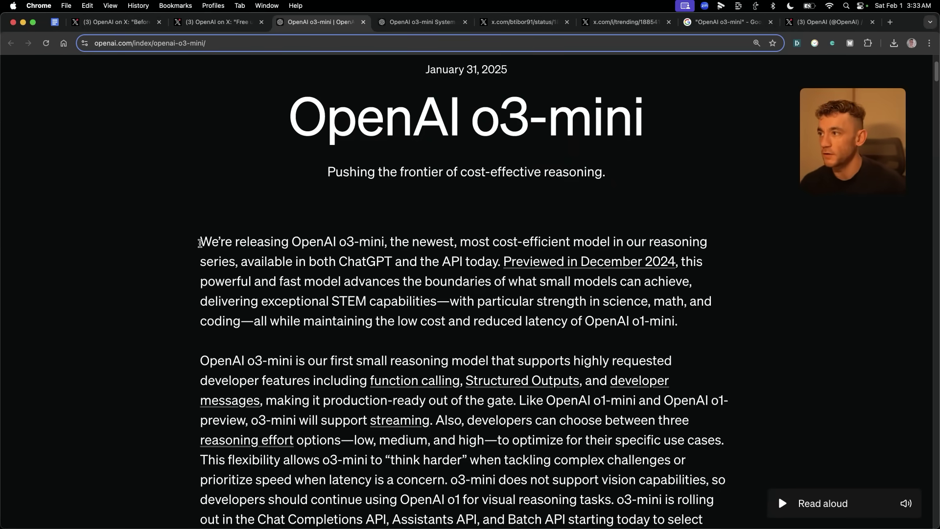
# - Read the opening paragraphs of OpenAI's o3-mini release article, covering the model's strengths, developer features and reasoning effort options
pyautogui.moveTo(293, 241); pyautogui.dragTo(641, 284)
pyautogui.scroll(-4, 641, 284)
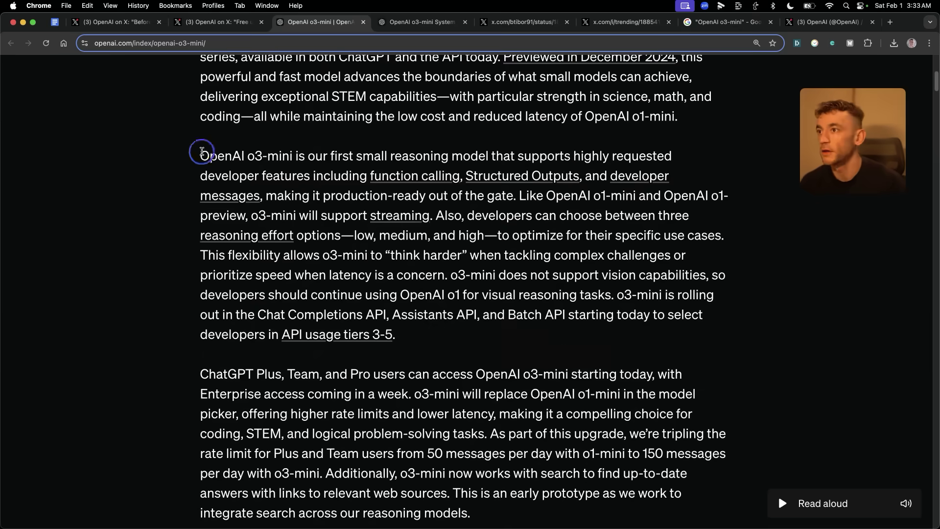
pyautogui.moveTo(201, 152); pyautogui.dragTo(487, 180)
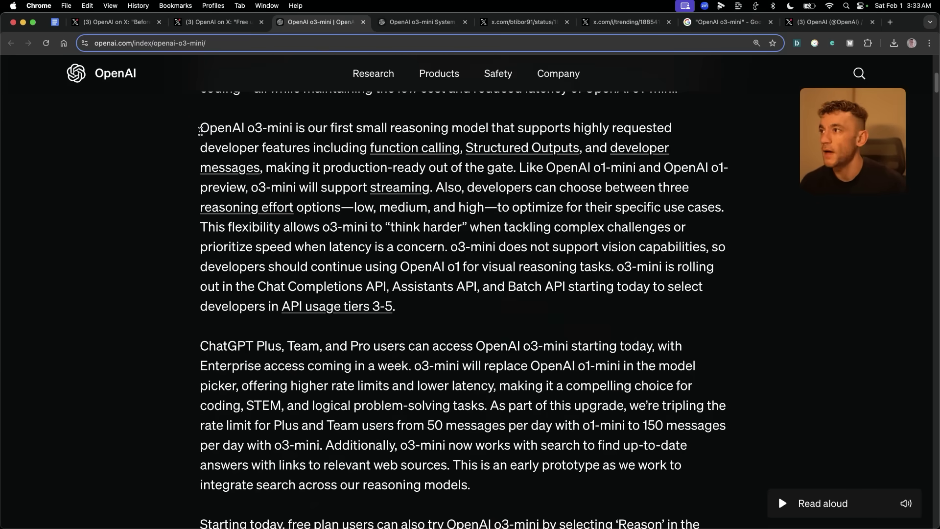
pyautogui.moveTo(197, 131); pyautogui.dragTo(265, 168)
pyautogui.click(275, 171)
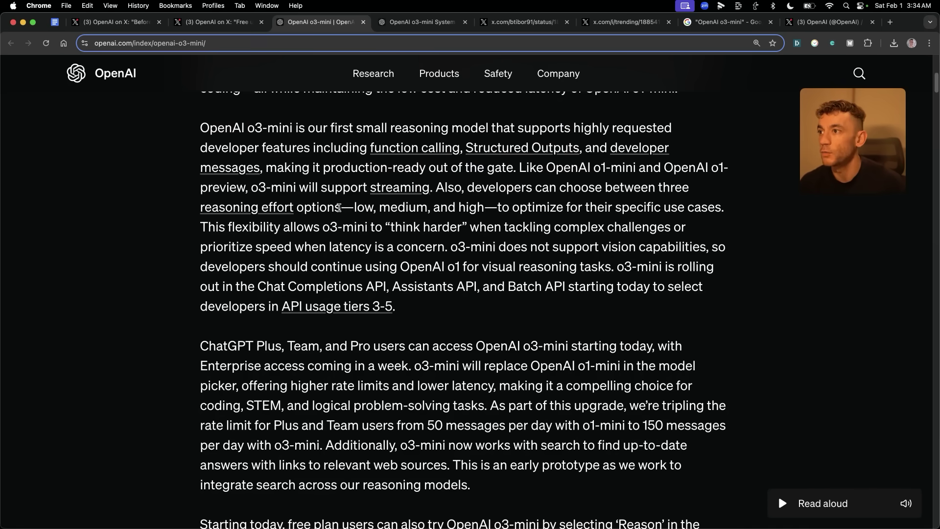
# - Examine the article's benchmark charts comparing o1 and o3-mini models on math, PhD-level science and Codeforces competition coding
pyautogui.scroll(-10, 602, 260)
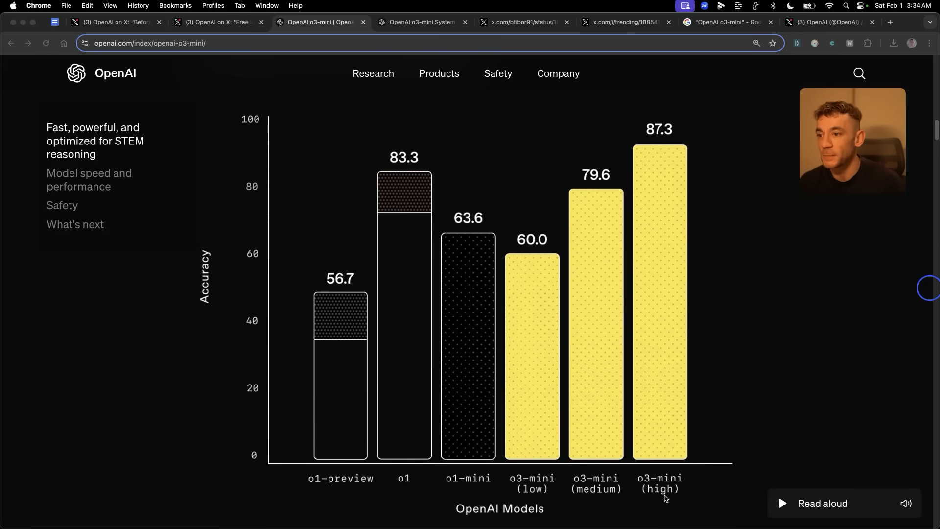
pyautogui.scroll(1, 663, 273)
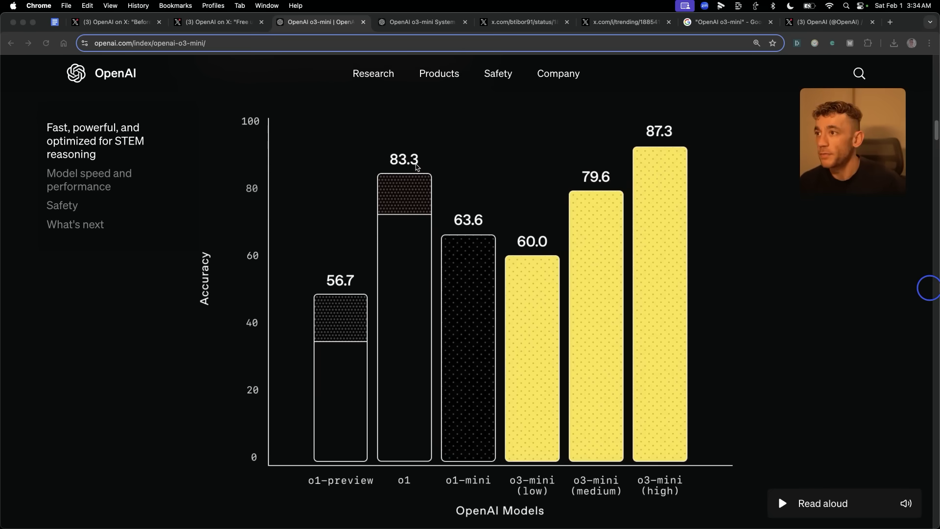
pyautogui.scroll(-1, 629, 228)
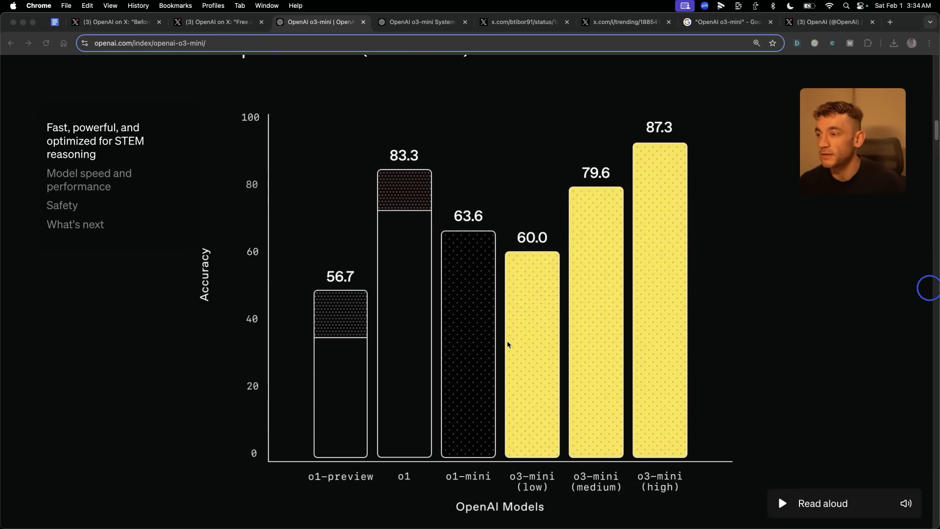
pyautogui.scroll(-13, 509, 375)
pyautogui.click(205, 113)
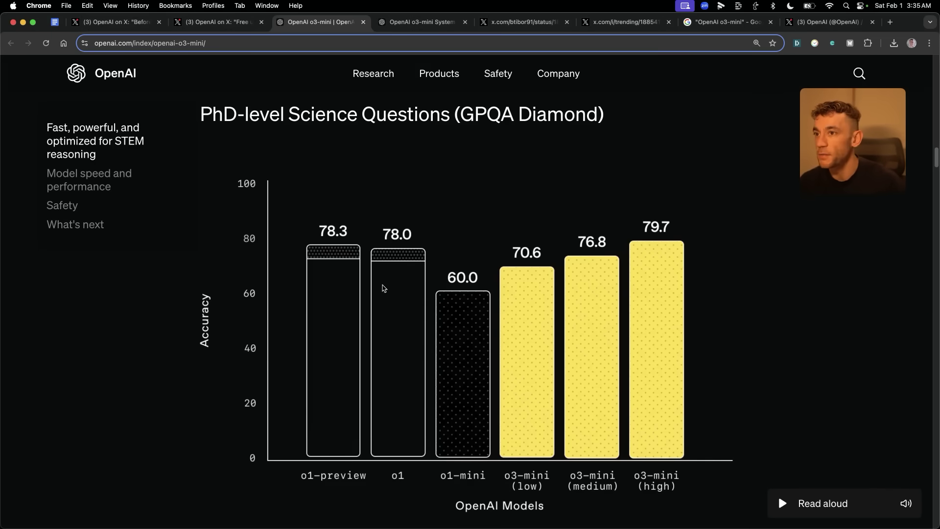
pyautogui.scroll(-8, 650, 288)
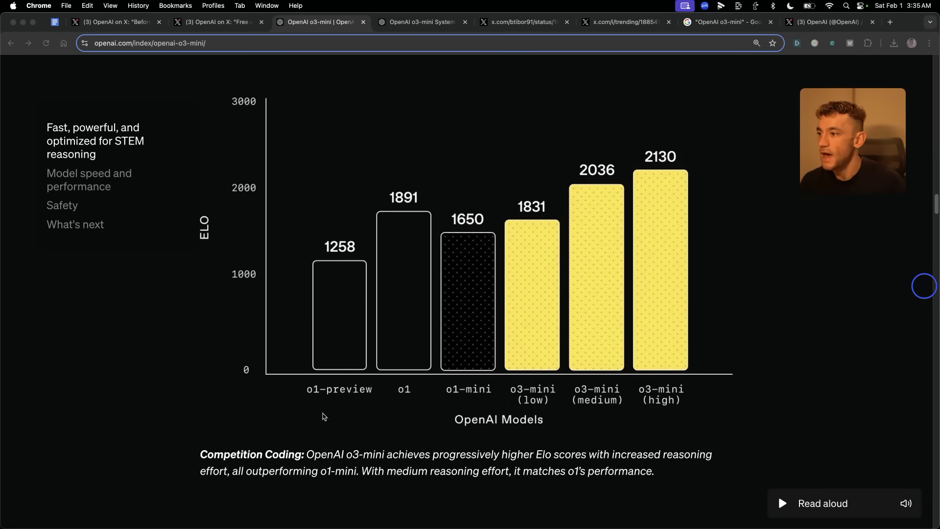
pyautogui.moveTo(200, 455); pyautogui.dragTo(415, 472)
pyautogui.rightClick(276, 456)
pyautogui.click(275, 456)
pyautogui.moveTo(415, 472); pyautogui.dragTo(471, 474)
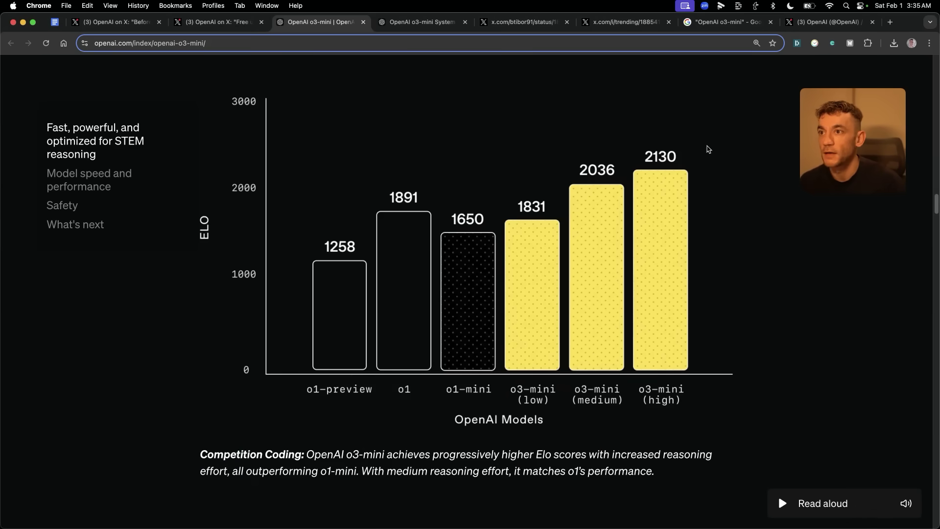
pyautogui.scroll(2, 709, 149)
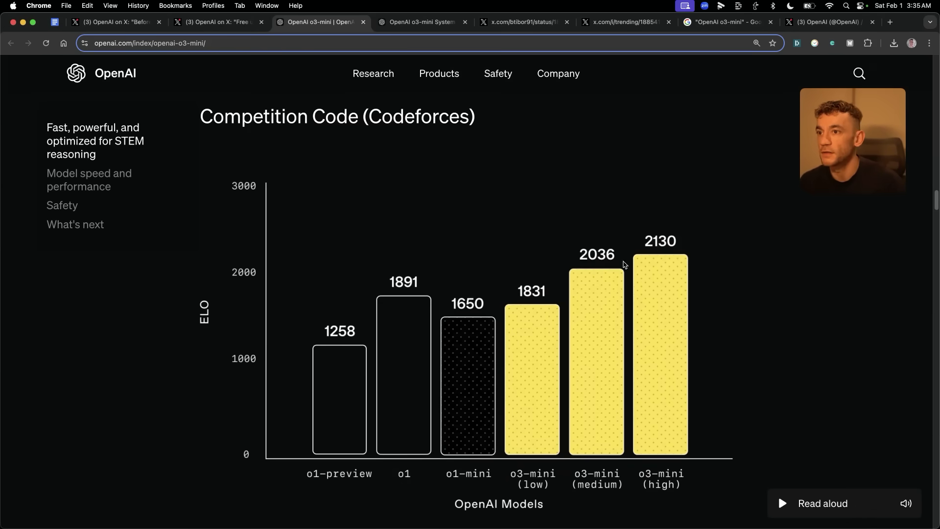
pyautogui.scroll(-15, 745, 367)
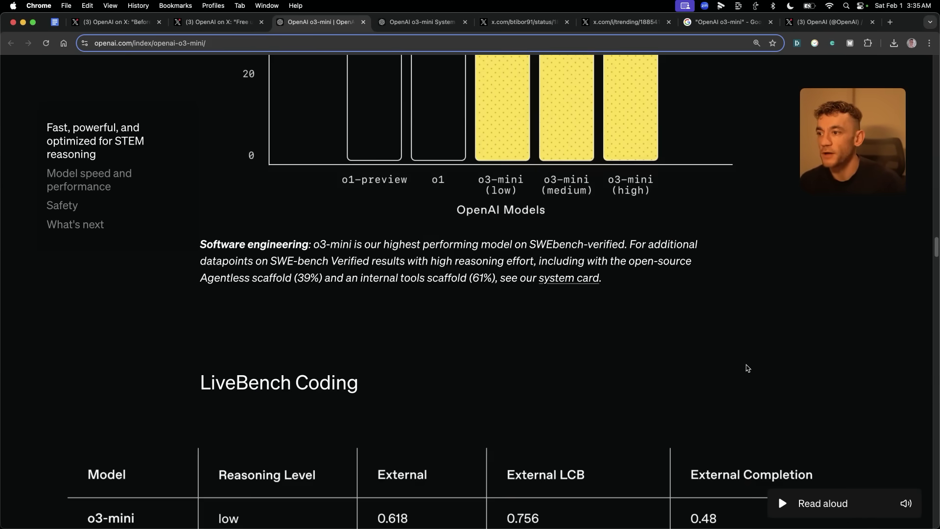
# - Read the article's human preference evaluation, model speed and performance, and safety evaluation sections
pyautogui.scroll(-15, 747, 367)
pyautogui.moveTo(171, 281); pyautogui.dragTo(569, 283)
pyautogui.click(287, 279)
pyautogui.click(521, 295)
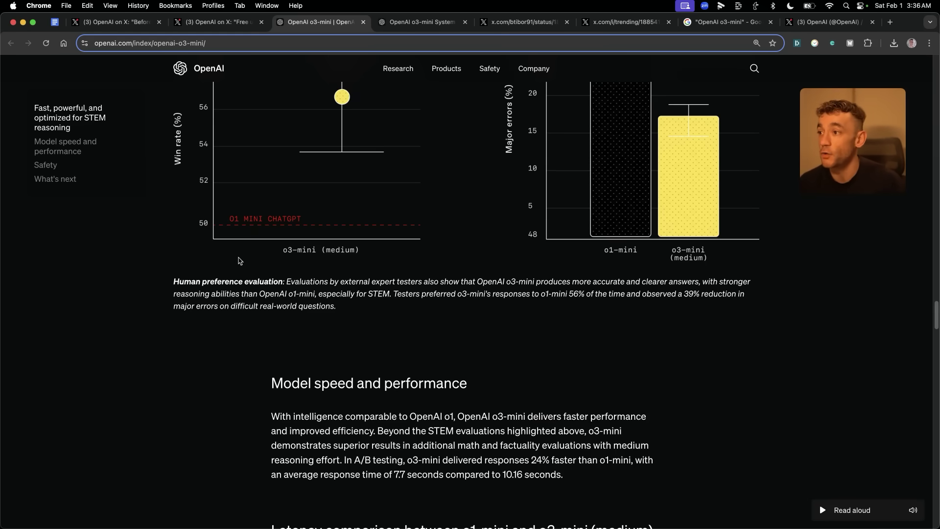
pyautogui.scroll(-15, 894, 288)
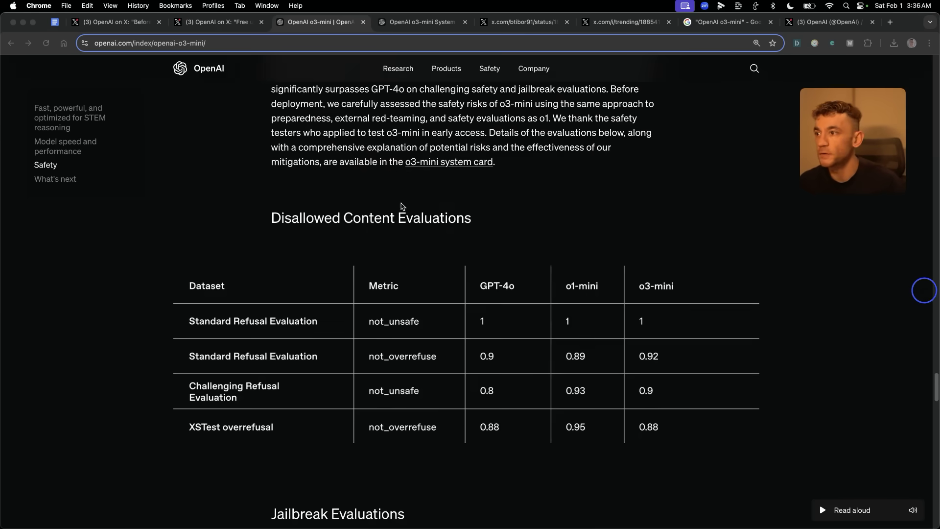
pyautogui.press('Escape')
pyautogui.scroll(-2, 684, 386)
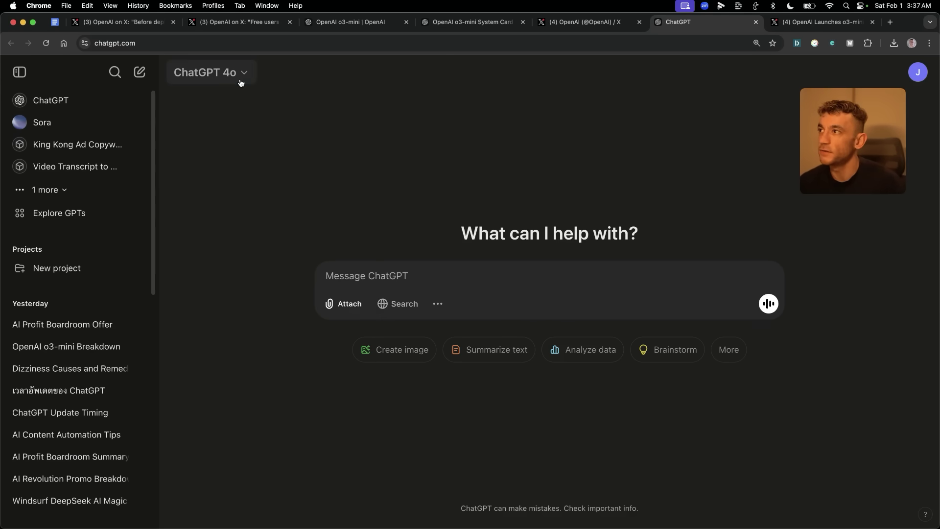
# - Switch to ChatGPT and check which models are offered for a new chat
pyautogui.click(240, 75)
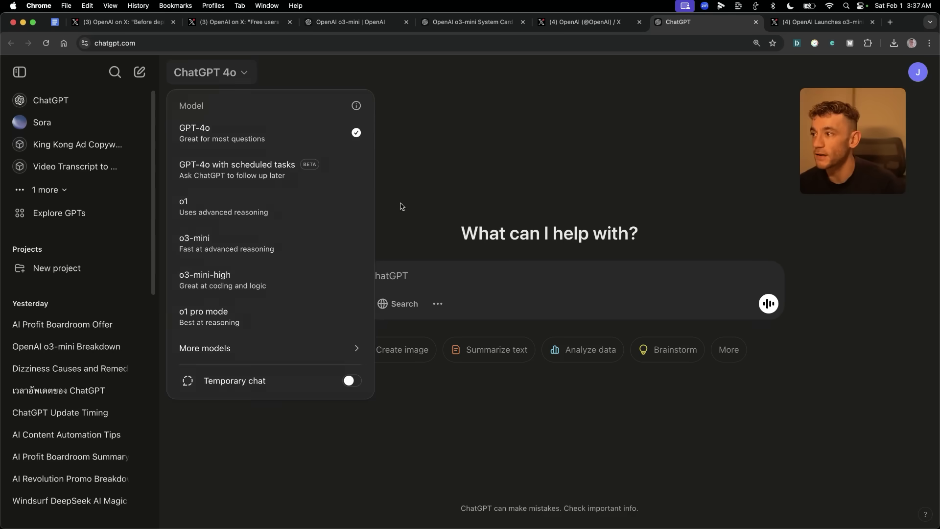
pyautogui.click(401, 206)
pyautogui.rightClick(687, 18)
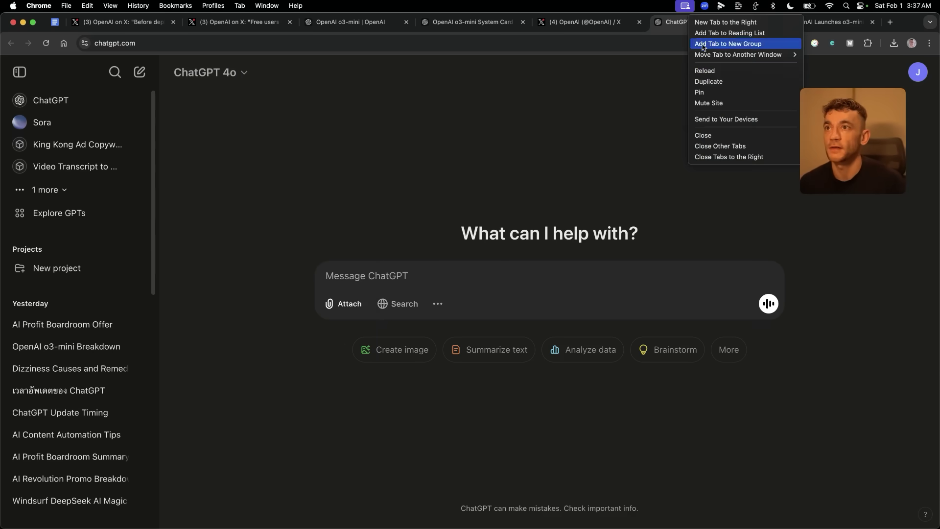
pyautogui.click(570, 83)
pyautogui.rightClick(714, 20)
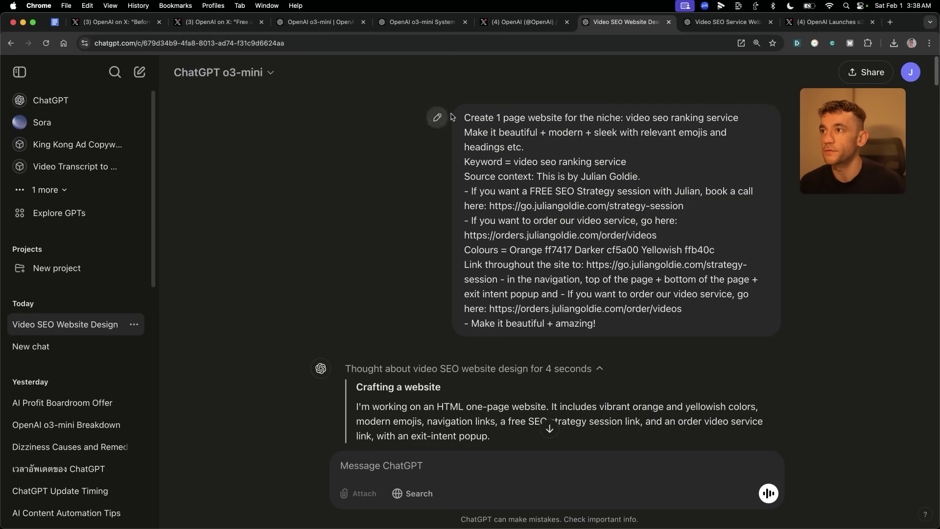
# - Review the video SEO ranking service website prompt, reasoning and generated HTML in the o3-mini chat
pyautogui.moveTo(465, 118); pyautogui.dragTo(651, 309)
pyautogui.scroll(-5, 595, 265)
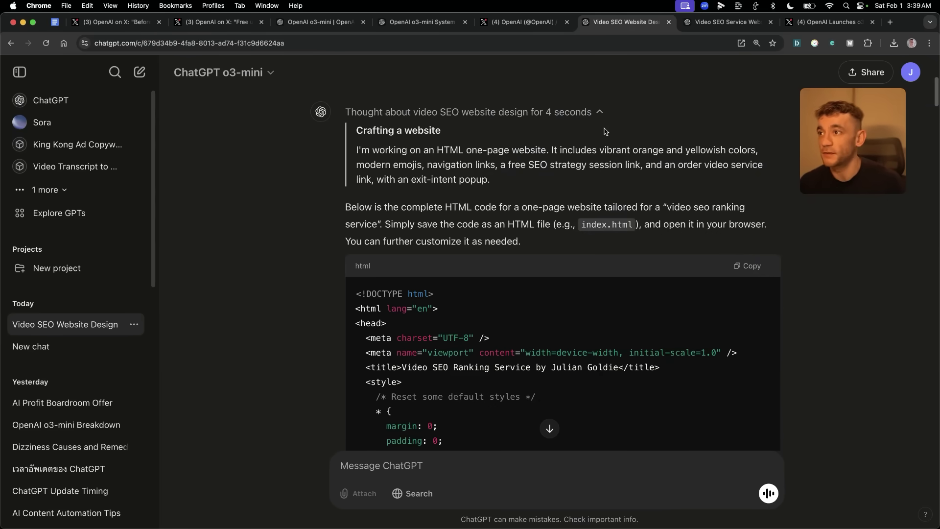
pyautogui.scroll(-20, 600, 220)
pyautogui.scroll(-15, 601, 229)
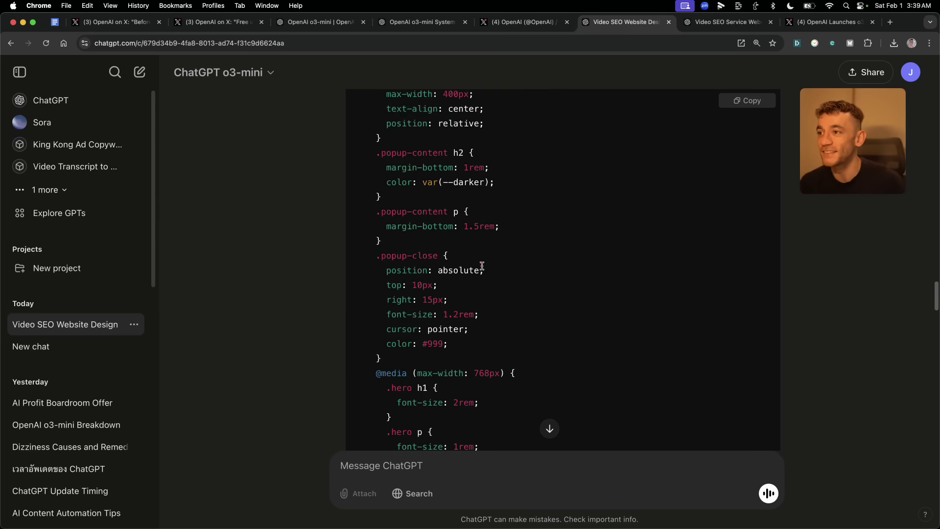
# - Review the same website prompt, the reasoning summary and the generated HTML in the o3-mini-high chat
pyautogui.click(715, 23)
pyautogui.scroll(20, 627, 343)
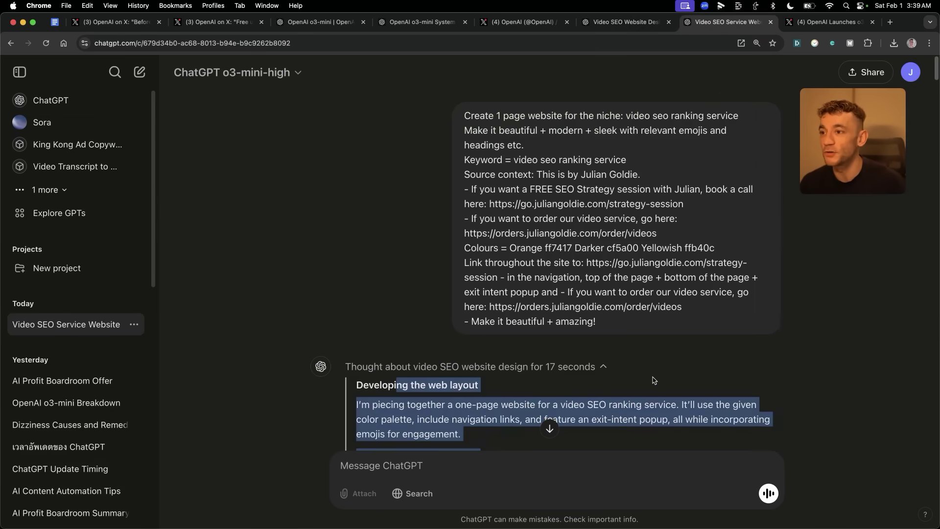
pyautogui.click(691, 391)
pyautogui.scroll(-2, 599, 308)
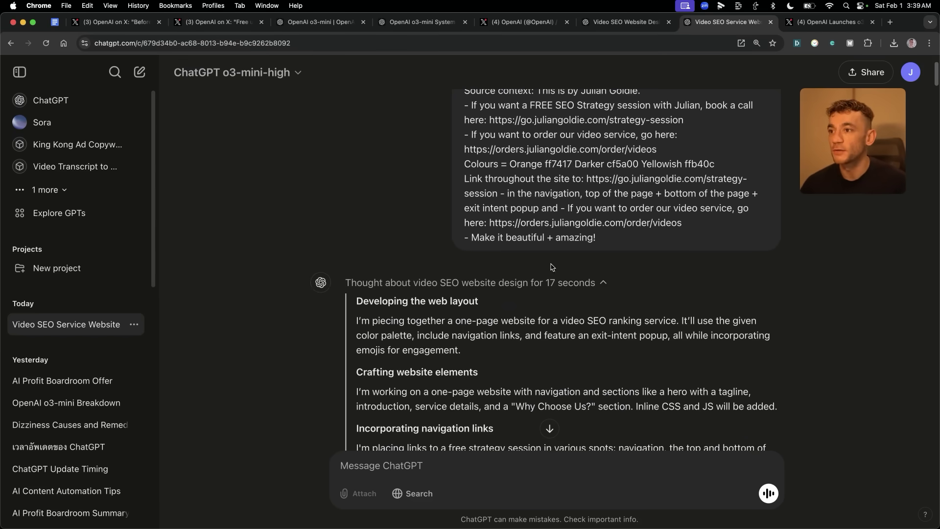
pyautogui.scroll(-7, 607, 333)
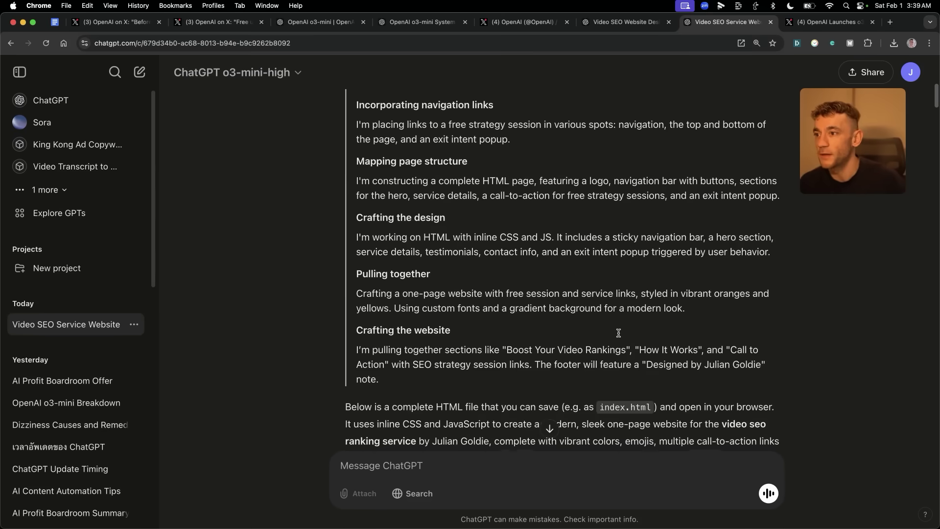
pyautogui.scroll(-6, 636, 313)
pyautogui.scroll(-1, 595, 264)
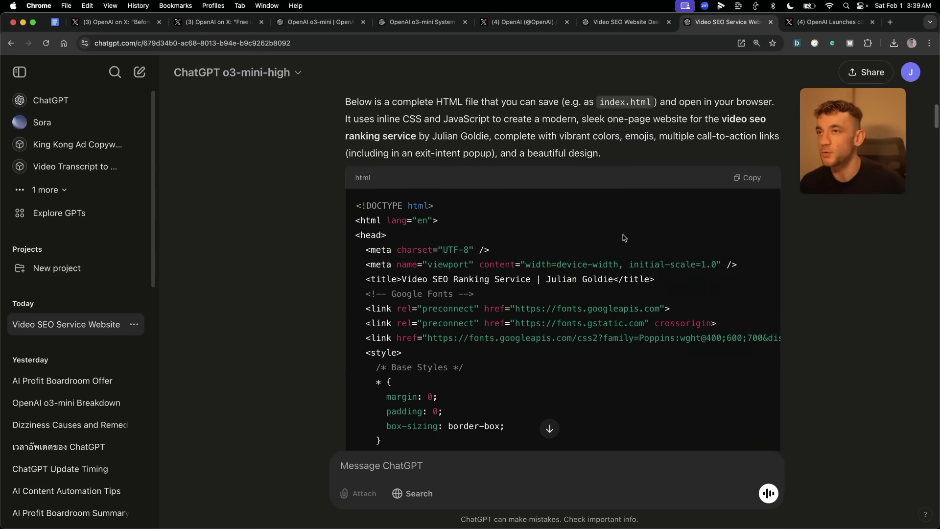
# - Copy the complete HTML code of the one-page website from the o3-mini chat's answer
pyautogui.click(829, 21)
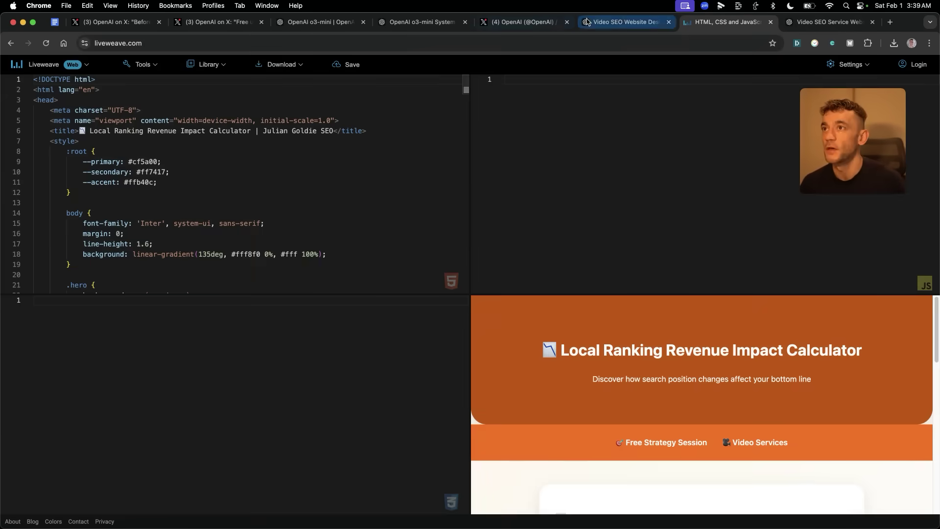
pyautogui.click(623, 22)
pyautogui.scroll(15, 676, 183)
pyautogui.click(747, 100)
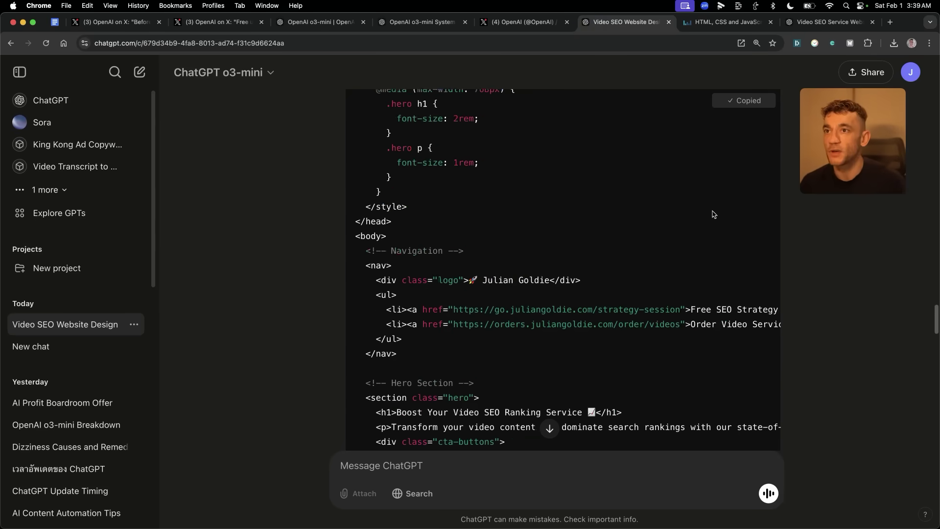
pyautogui.scroll(20, 732, 218)
pyautogui.scroll(-20, 722, 249)
pyautogui.scroll(15, 710, 309)
pyautogui.scroll(20, 631, 328)
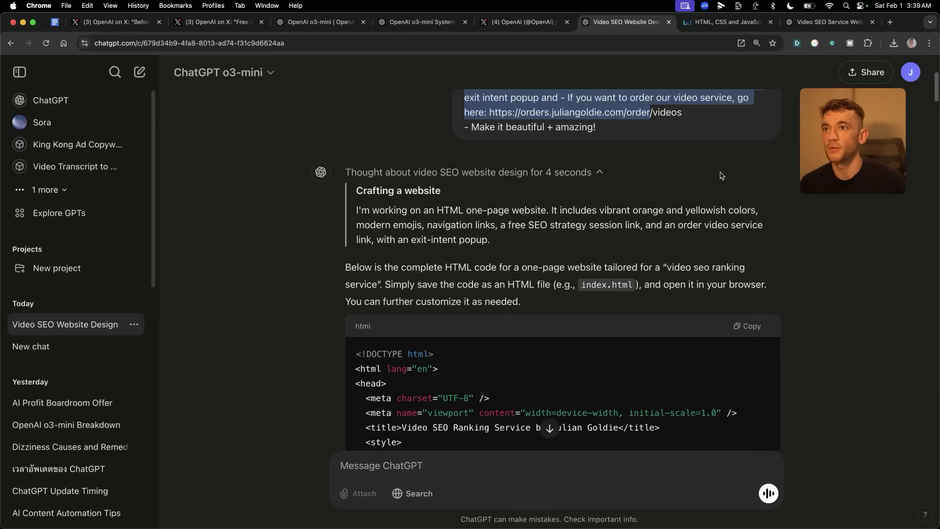
pyautogui.click(742, 323)
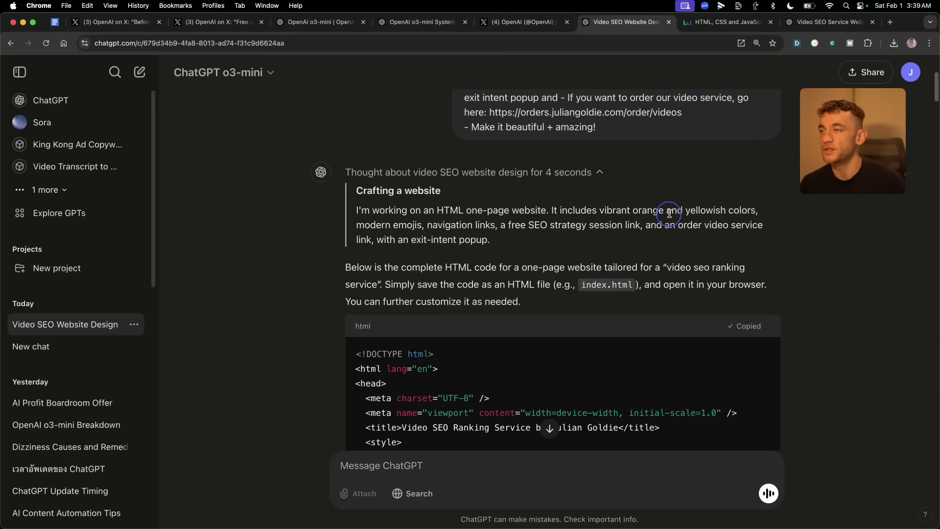
# - Switch to Liveweave and replace all the existing HTML with the copied website code
pyautogui.hotkey('ctrl', 'Tab')
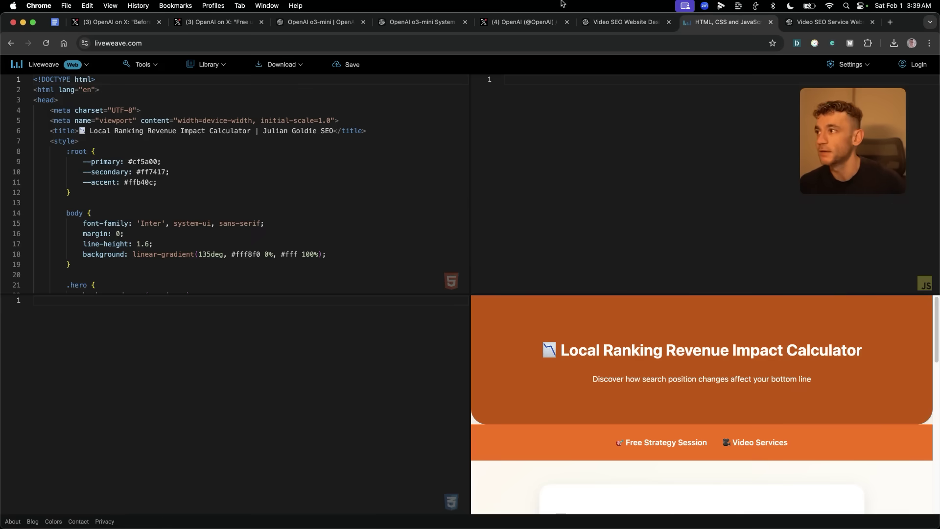
pyautogui.click(260, 204)
pyautogui.press('super+a')
pyautogui.press('super+v')
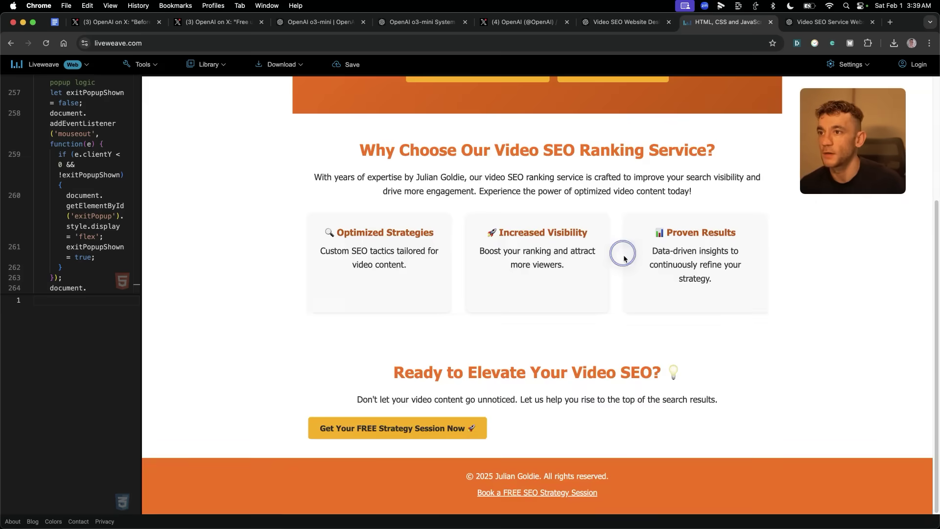
# - Enlarge the Liveweave preview to full width and look through the o3-mini website down to its footer
pyautogui.scroll(4, 623, 257)
pyautogui.moveTo(140, 288); pyautogui.dragTo(9, 308)
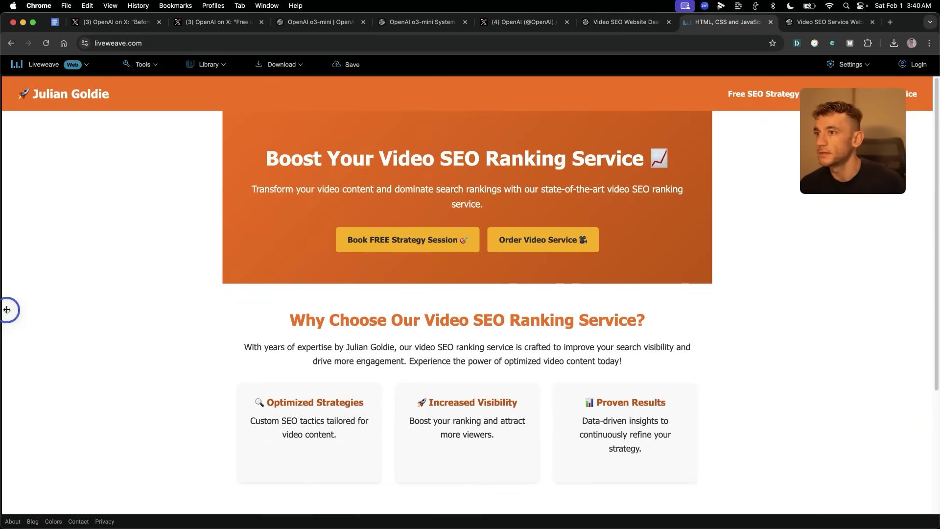
pyautogui.scroll(-5, 450, 270)
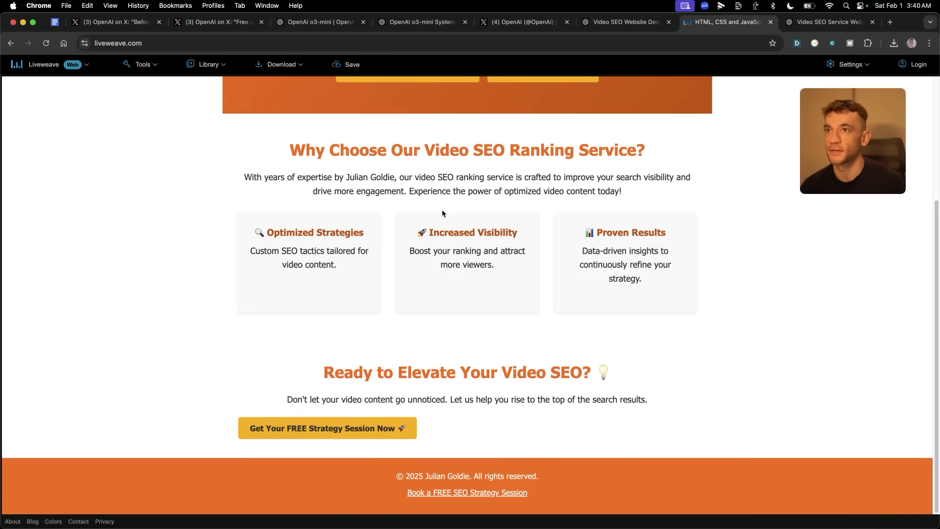
# - Look over the o3-mini website preview from header to footer again, and shrink the preview to reveal the JavaScript editor
pyautogui.scroll(5, 464, 334)
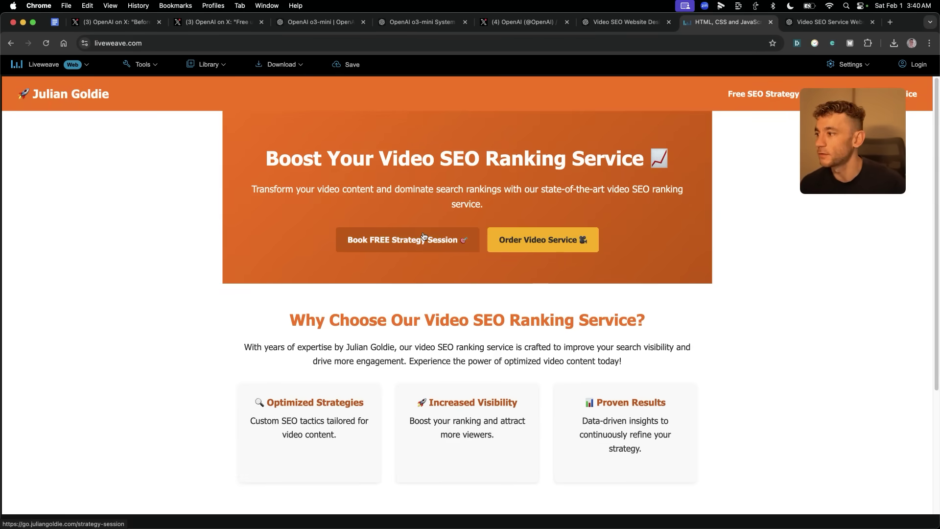
pyautogui.scroll(-5, 507, 363)
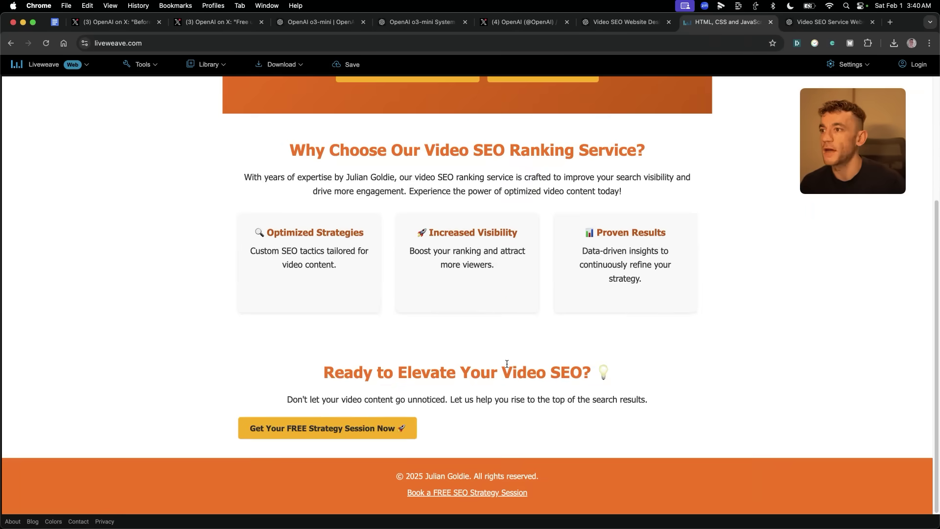
pyautogui.scroll(5, 356, 386)
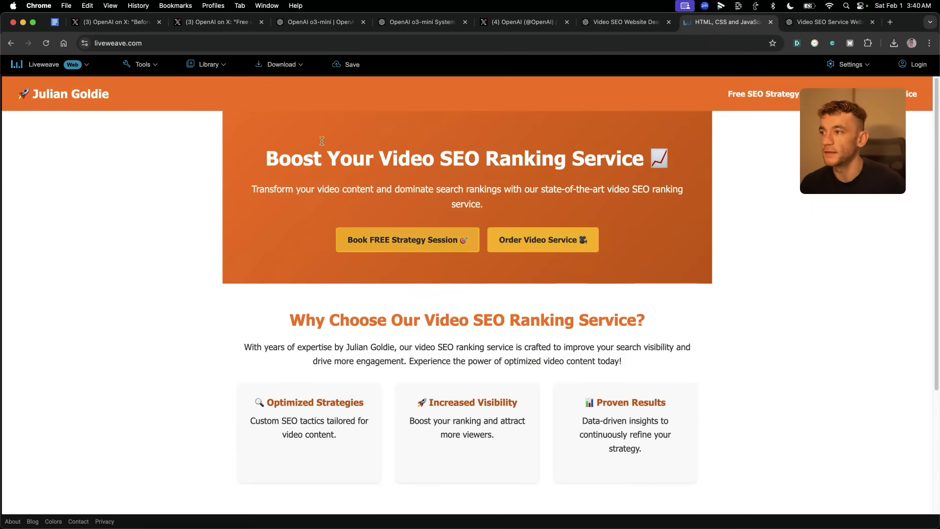
pyautogui.moveTo(265, 75); pyautogui.dragTo(265, 202)
pyautogui.click(394, 106)
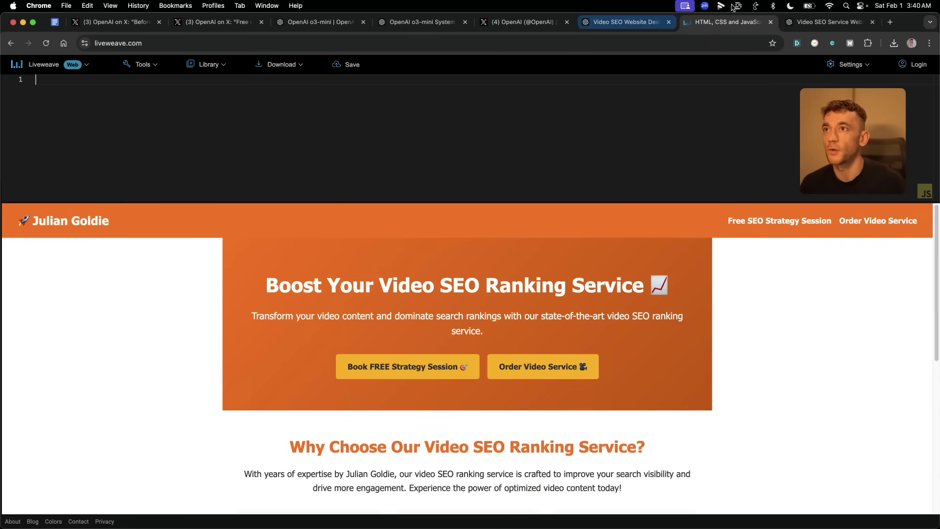
# - Copy the complete HTML code from the o3-mini-high chat's answer and return to the o3-mini chat
pyautogui.click(807, 23)
pyautogui.click(739, 178)
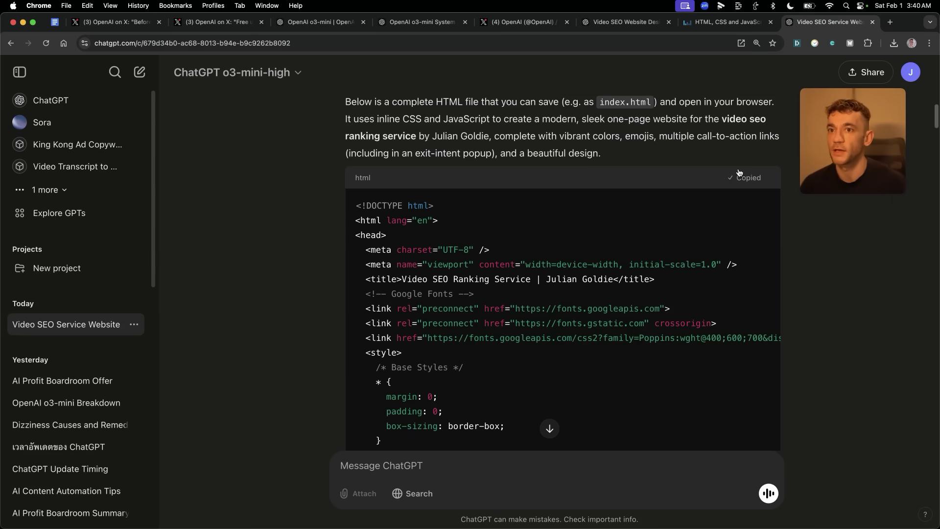
pyautogui.click(751, 24)
pyautogui.click(610, 25)
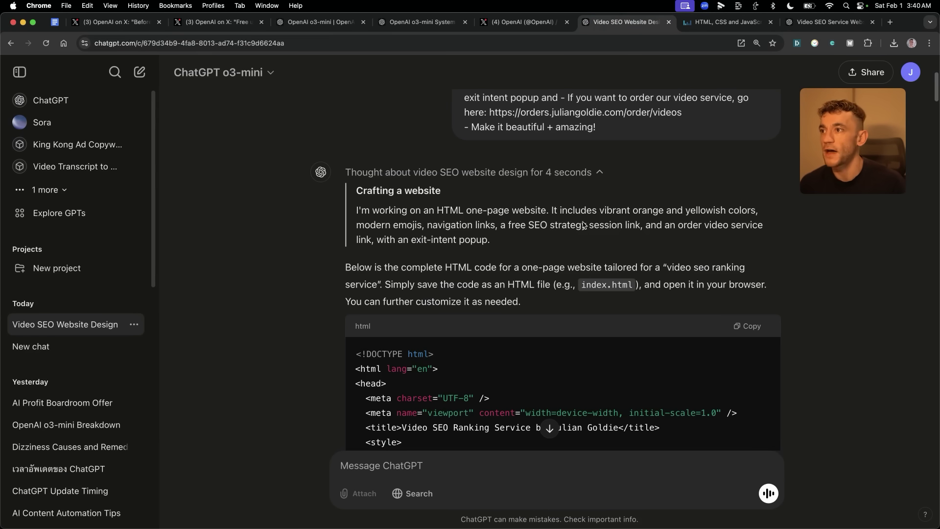
# - Return to Liveweave, enlarge the website preview, dismiss its exit-intent popup and look through the page
pyautogui.click(708, 22)
pyautogui.click(201, 104)
pyautogui.moveTo(453, 71); pyautogui.dragTo(456, 25)
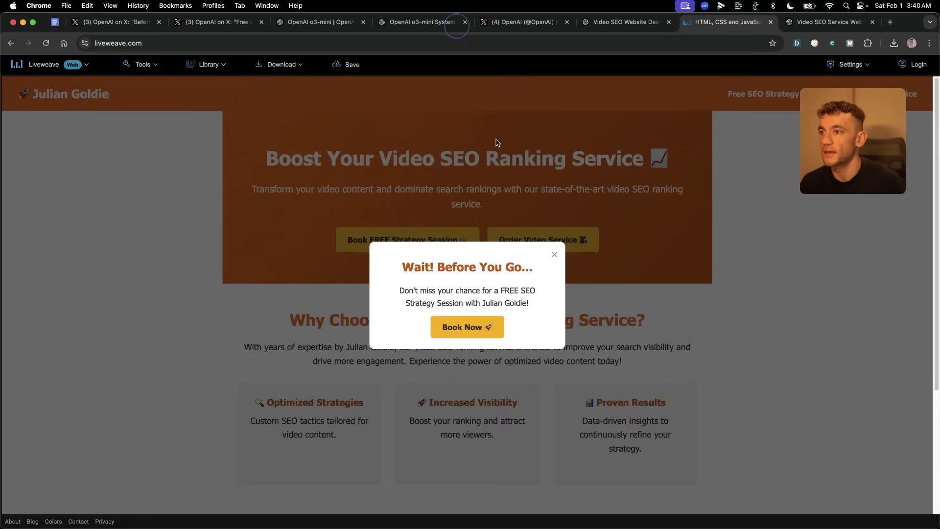
pyautogui.click(554, 255)
pyautogui.scroll(-4, 532, 334)
pyautogui.scroll(4, 533, 334)
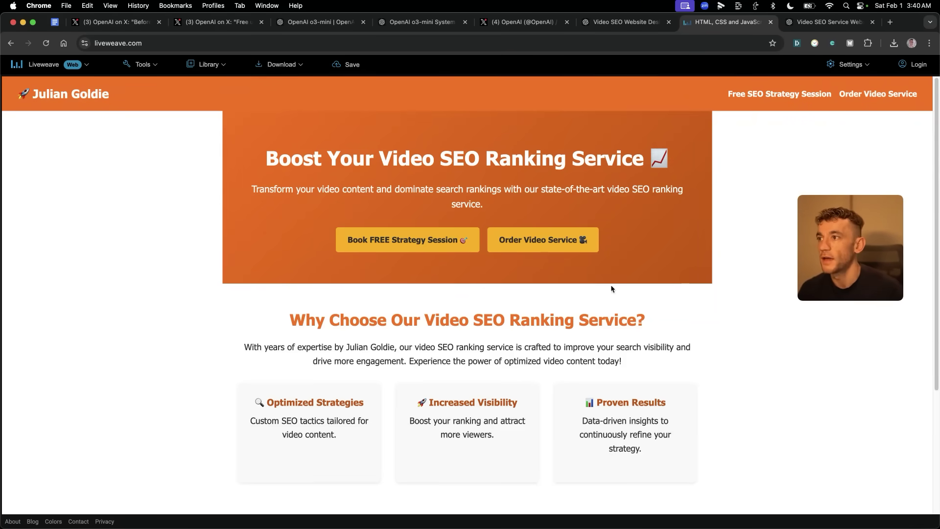
# - Compare the website prompt and the thinking summary between the o3-mini and o3-mini-high chats
pyautogui.click(638, 19)
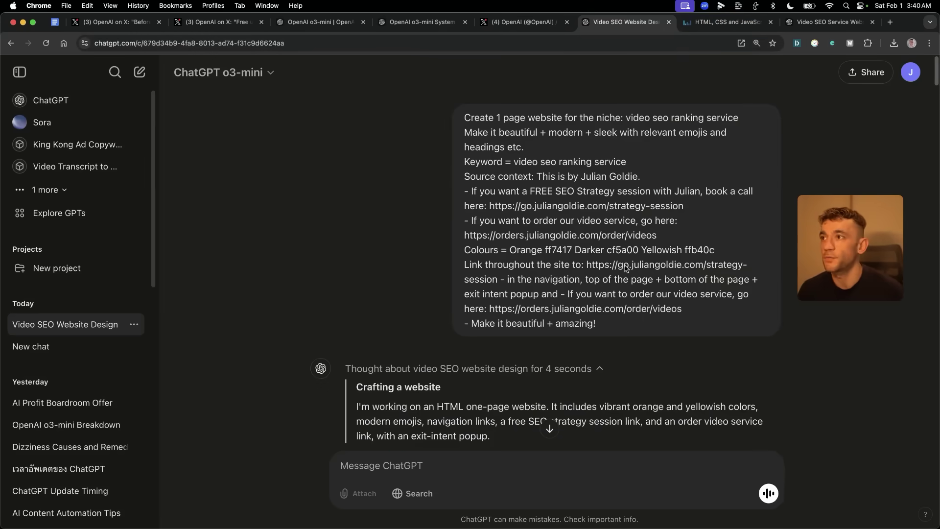
pyautogui.click(819, 28)
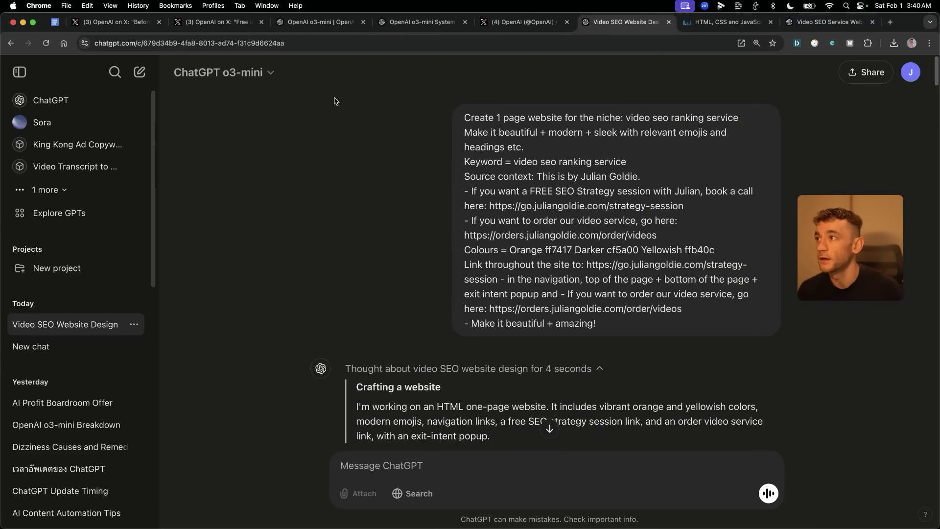
pyautogui.click(842, 28)
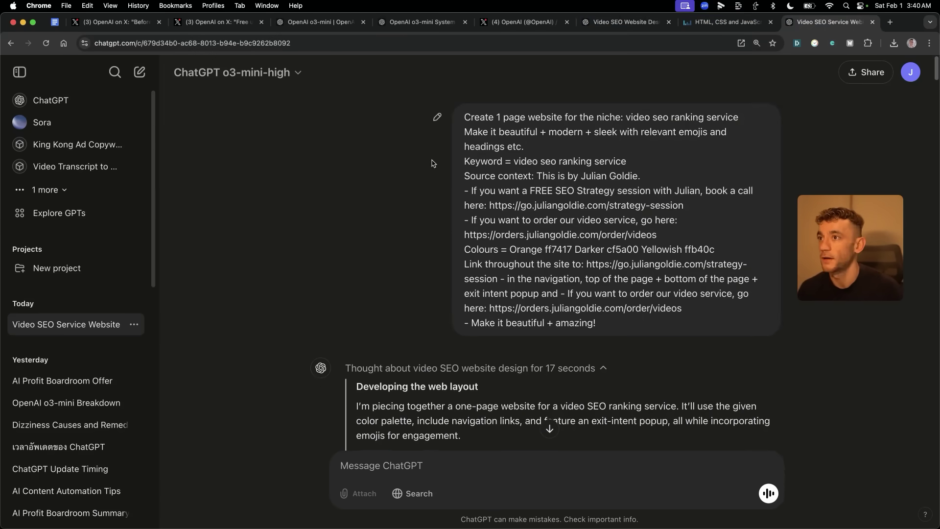
pyautogui.click(619, 24)
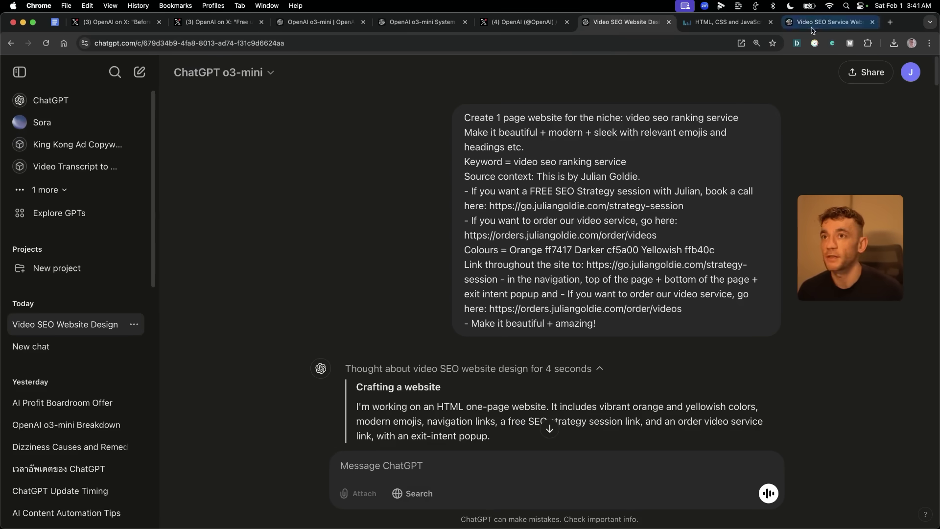
# - Enable web search in the o3-mini-high chat and look down its answer to the HTML code
pyautogui.click(827, 22)
pyautogui.click(407, 498)
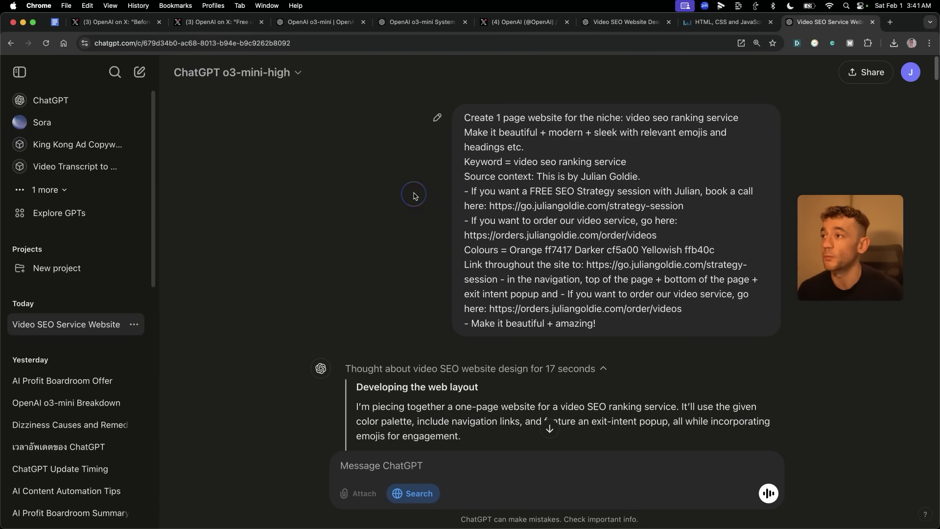
pyautogui.scroll(-20, 497, 181)
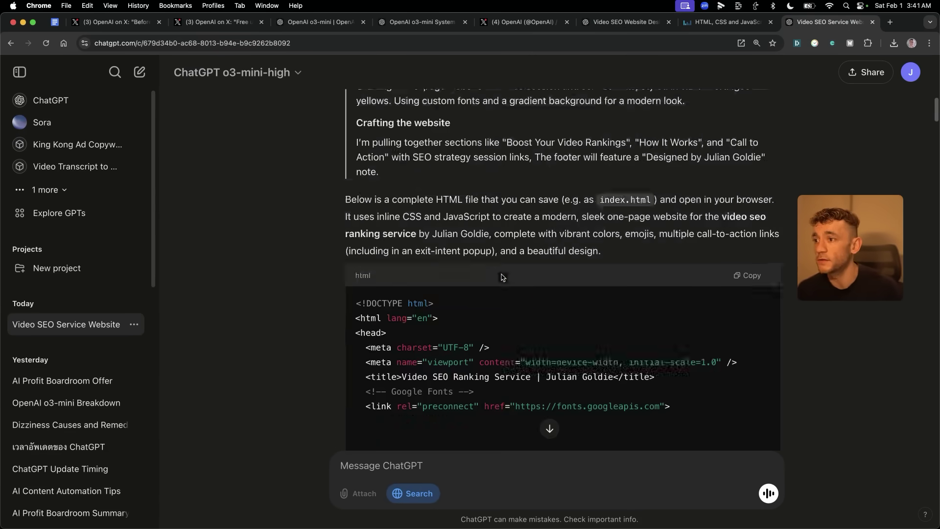
# - Ask "What are the latest AI headlines today?" in the o3-mini chat with web search enabled, and send the question again
pyautogui.hotkey('ctrl', 'shift', 'Tab')
pyautogui.hotkey('ctrl', 'shift', 'Tab')
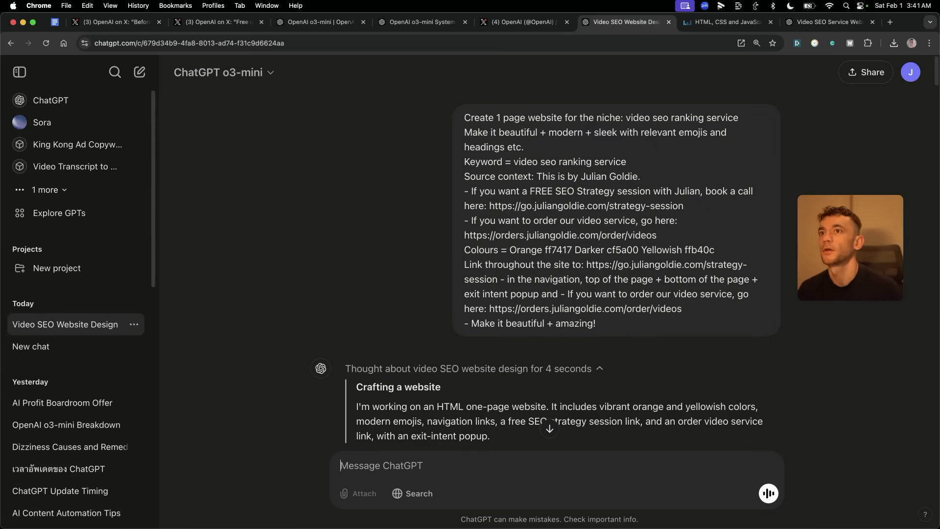
pyautogui.write('What are the latest AI headl')
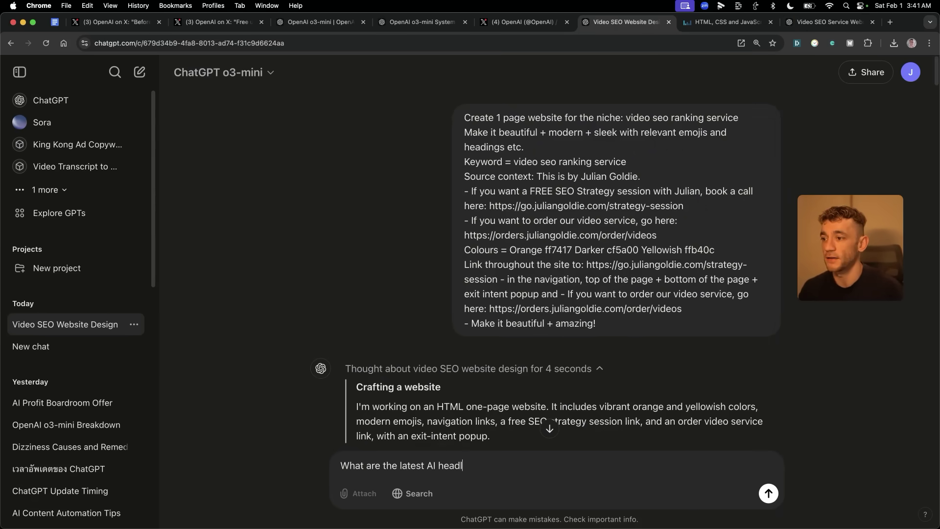
pyautogui.click(411, 493)
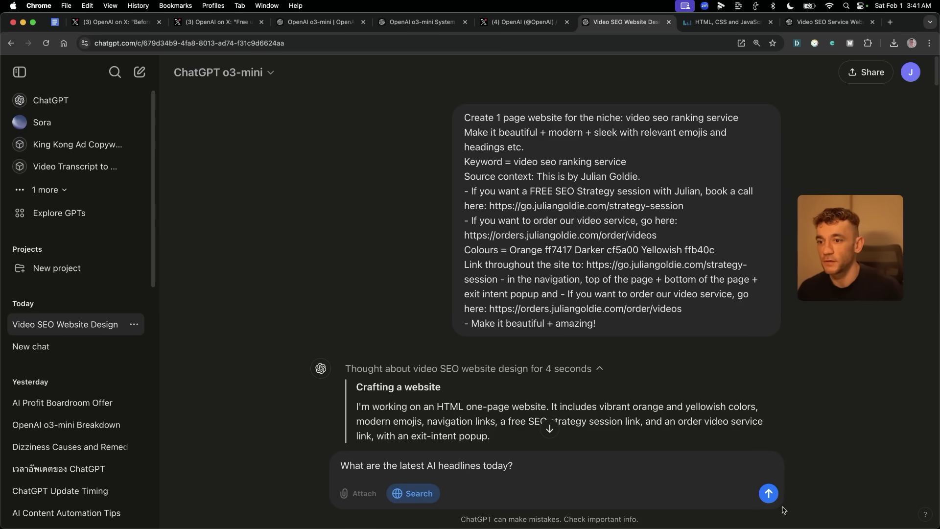
pyautogui.press('Return')
pyautogui.press('super+v')
pyautogui.press('Return')
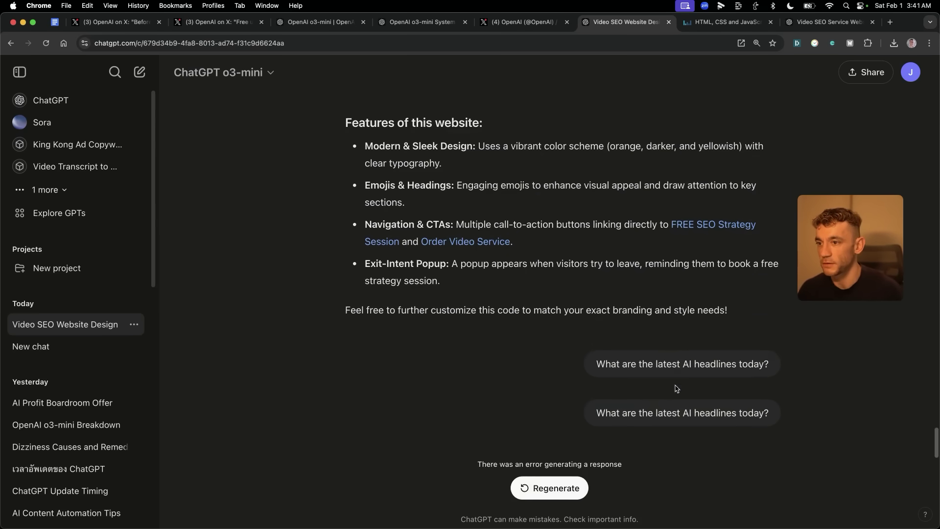
pyautogui.moveTo(856, 251); pyautogui.dragTo(839, 101)
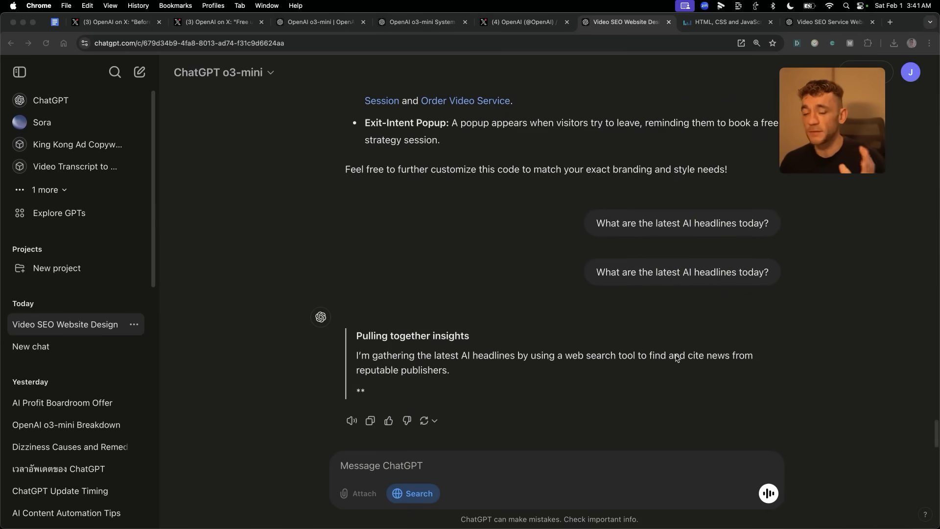
# - Copy the AI headlines question from the o3-mini chat and submit it in the o3-mini-high chat with web search on
pyautogui.tripleClick(598, 211)
pyautogui.scroll(-2, 576, 246)
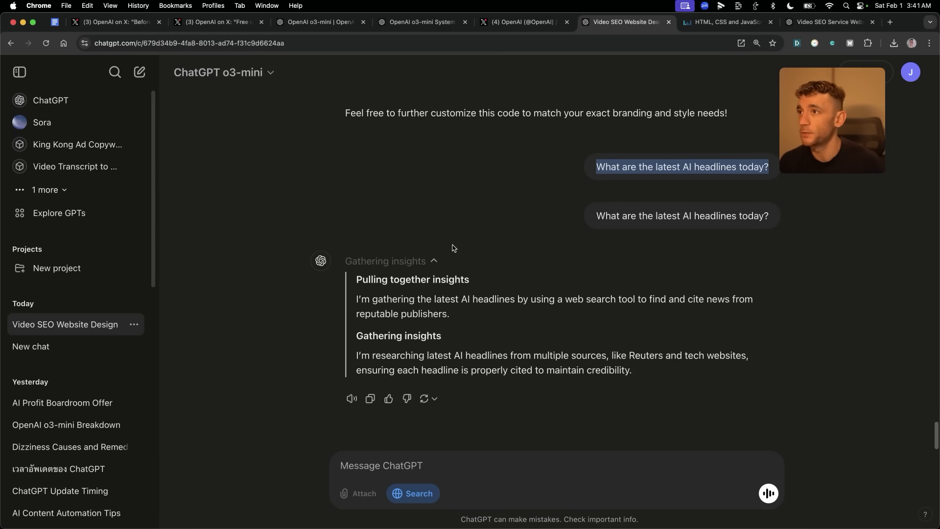
pyautogui.click(429, 284)
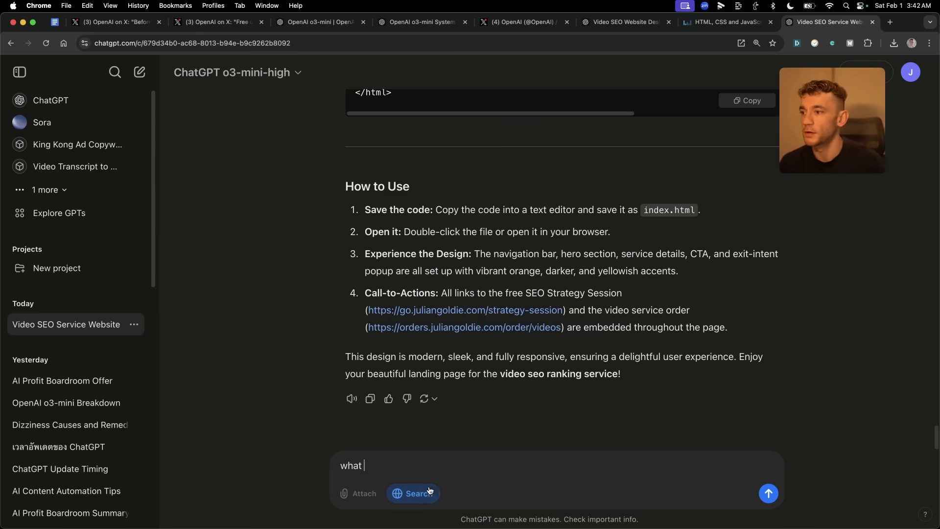
pyautogui.press('super+a')
pyautogui.press('super+v')
pyautogui.press('Return')
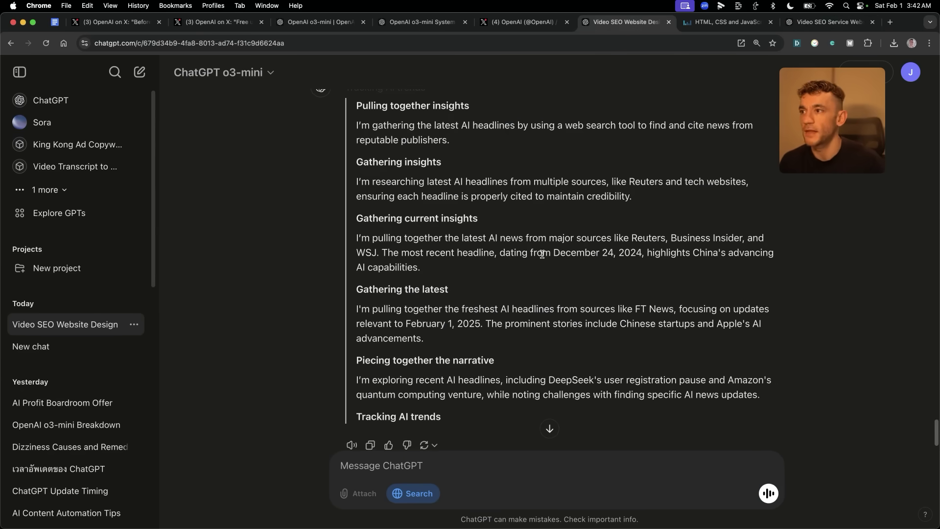
# - Read o3-mini's reasoning about the AI headlines, highlighting the date December 24, 2024 under "Gathering current insights"
pyautogui.scroll(1, 566, 240)
pyautogui.scroll(1, 652, 330)
pyautogui.scroll(-2, 650, 304)
pyautogui.scroll(3, 649, 291)
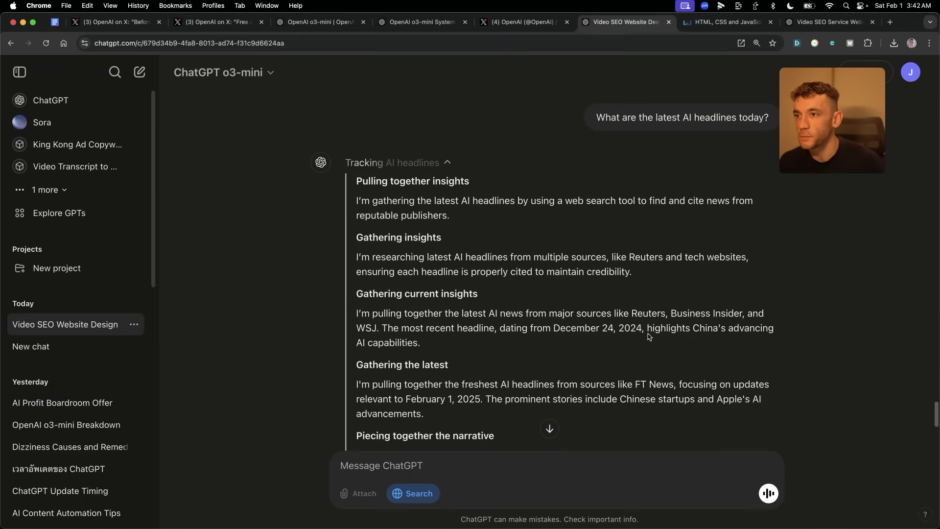
pyautogui.moveTo(638, 326); pyautogui.dragTo(554, 326)
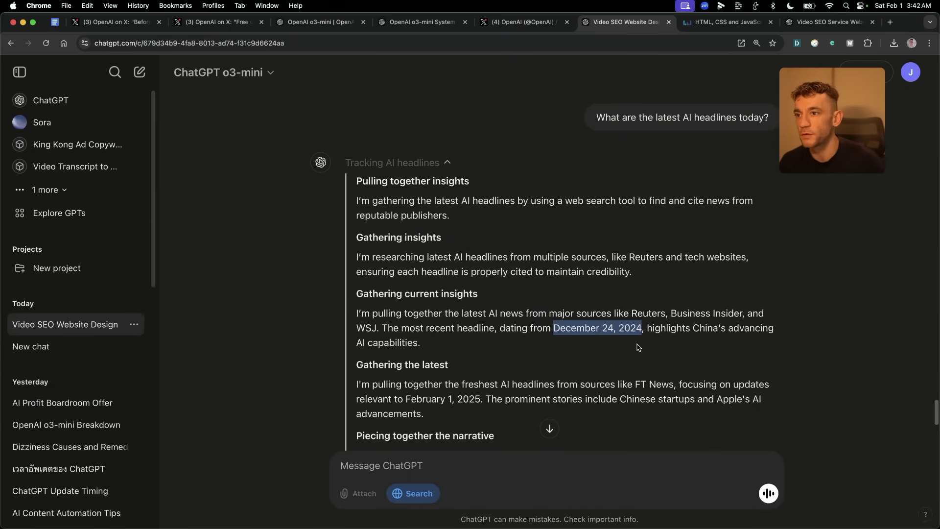
pyautogui.scroll(-5, 550, 400)
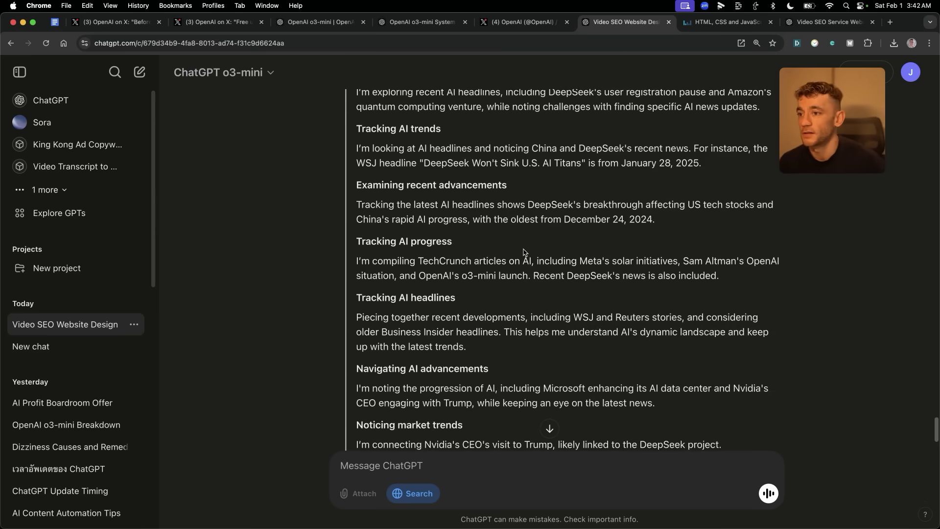
pyautogui.scroll(2, 522, 257)
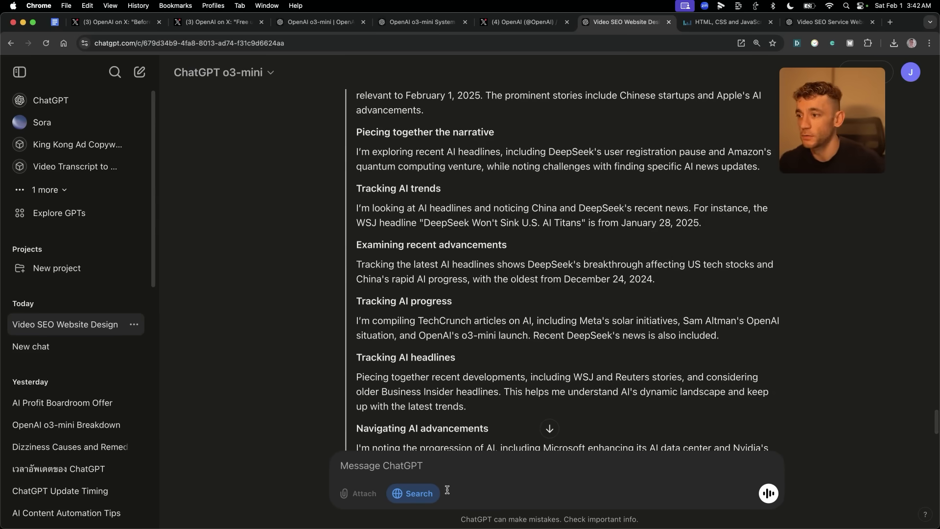
# - Check the headlines question against o3-mini's reasoning, highlighting the whole "Gathering current insights" paragraph
pyautogui.scroll(5, 578, 235)
pyautogui.moveTo(594, 169); pyautogui.dragTo(751, 115)
pyautogui.click(611, 248)
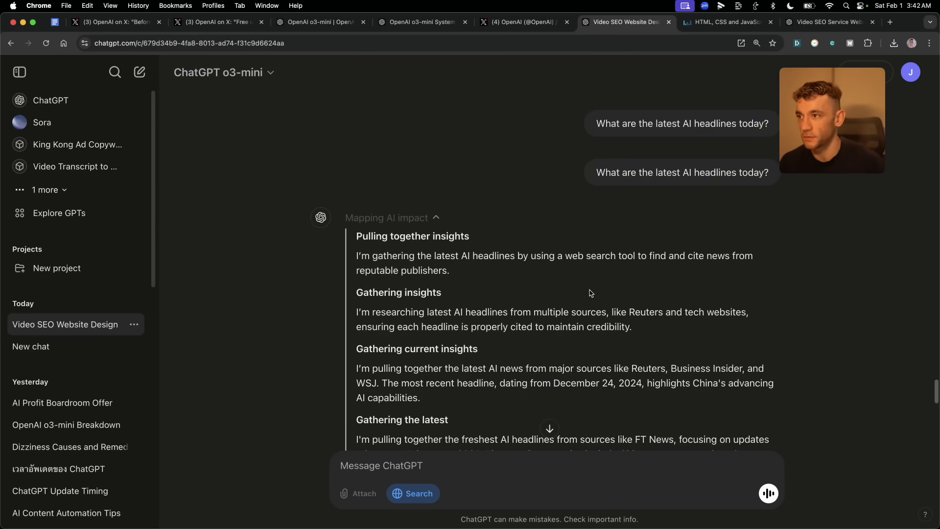
pyautogui.scroll(-10, 611, 275)
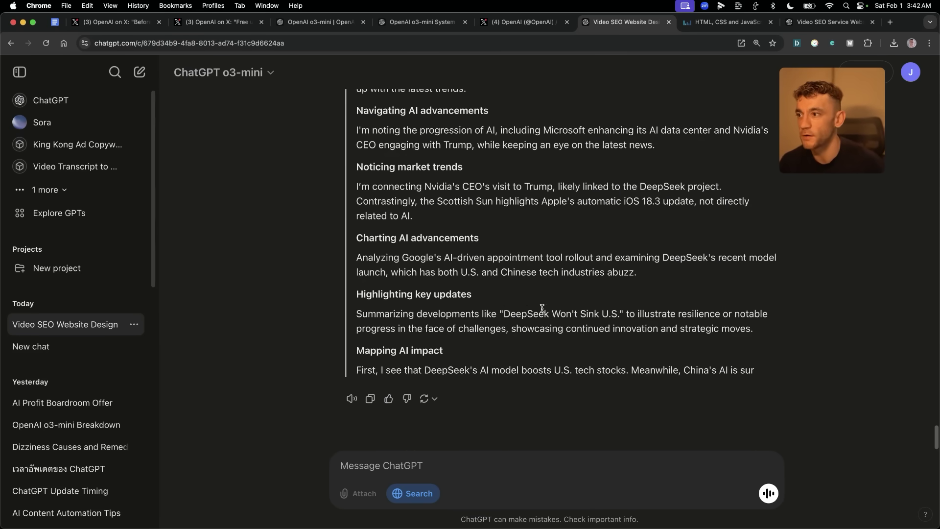
pyautogui.scroll(8, 601, 288)
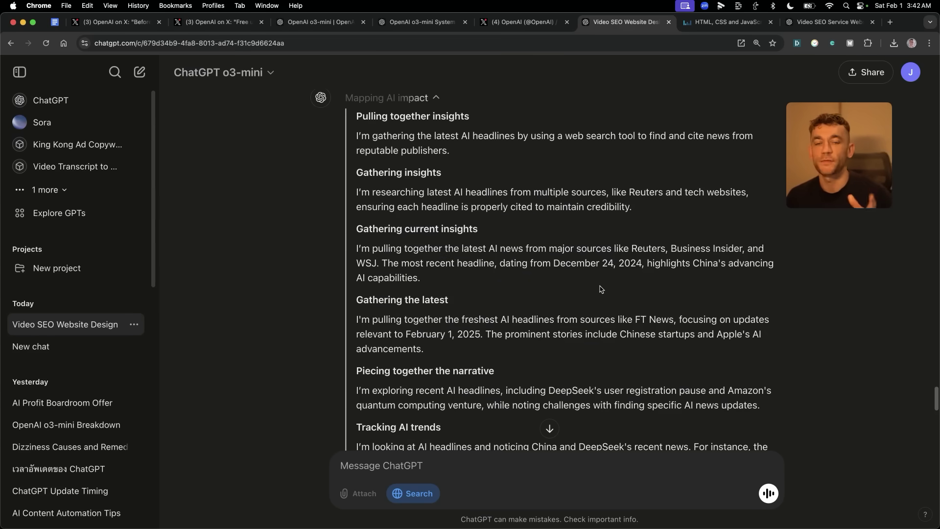
pyautogui.moveTo(644, 264); pyautogui.dragTo(347, 245)
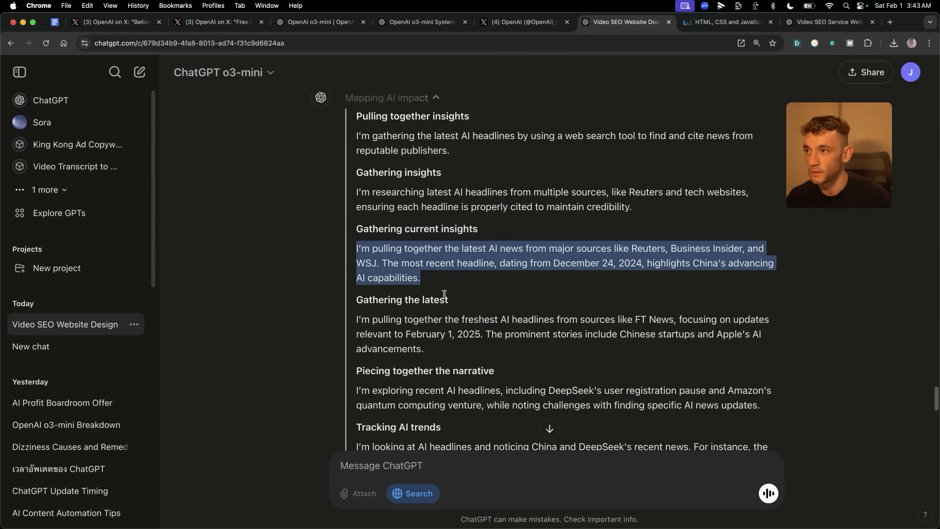
pyautogui.scroll(-8, 444, 293)
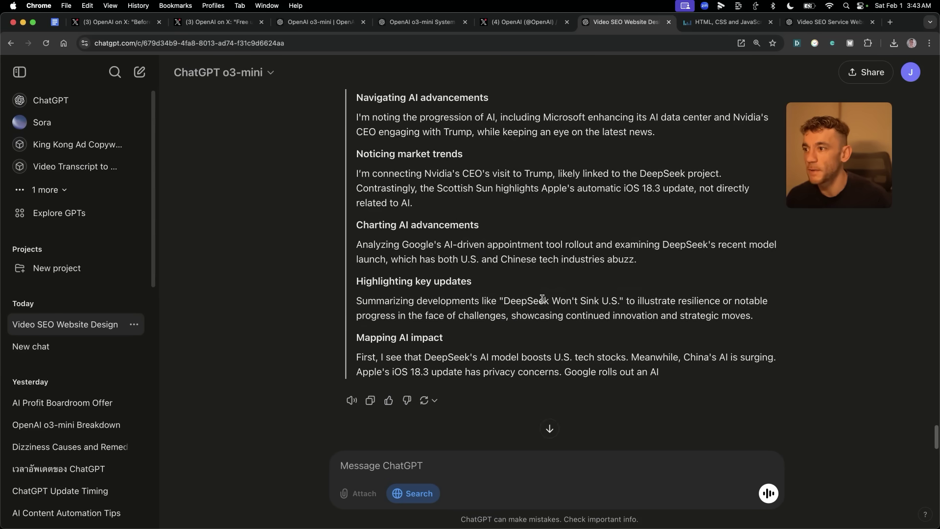
pyautogui.scroll(10, 522, 312)
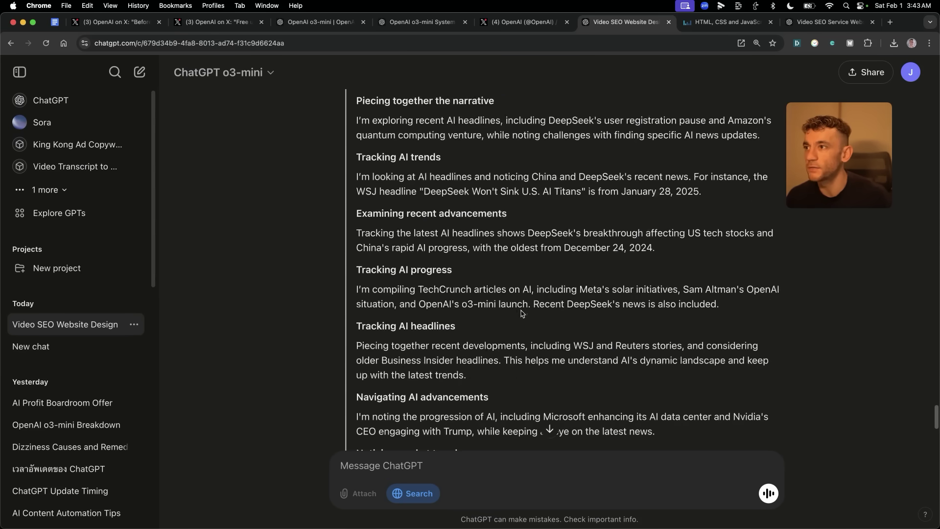
# - Read o3-mini's final list of AI headlines, highlighting the item "Don't Look Now, but China's AI Is Catching Up Fast"
pyautogui.click(426, 144)
pyautogui.click(420, 376)
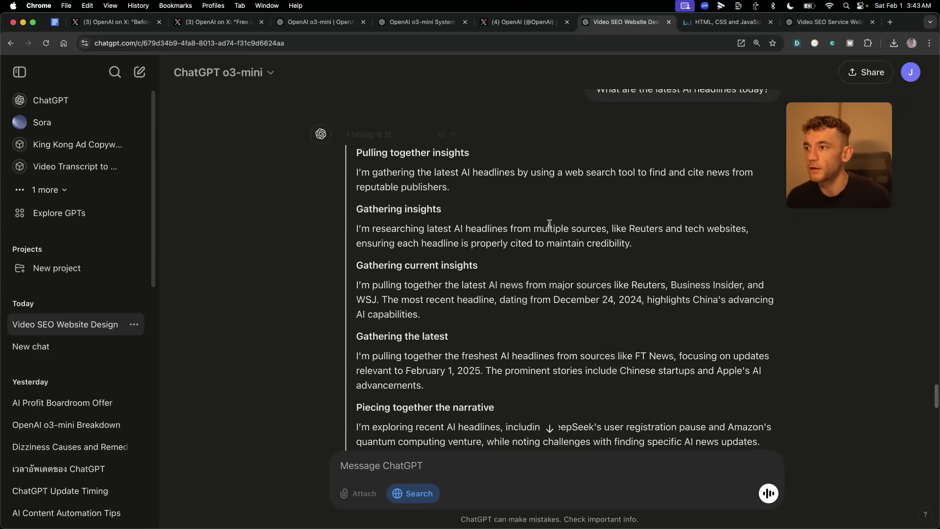
pyautogui.scroll(-10, 490, 303)
pyautogui.scroll(-2, 473, 316)
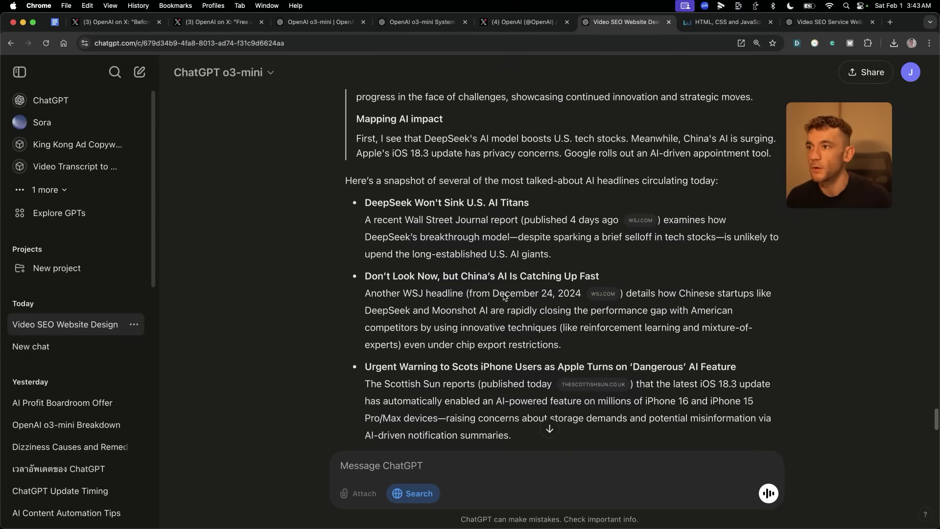
pyautogui.moveTo(365, 276); pyautogui.dragTo(671, 345)
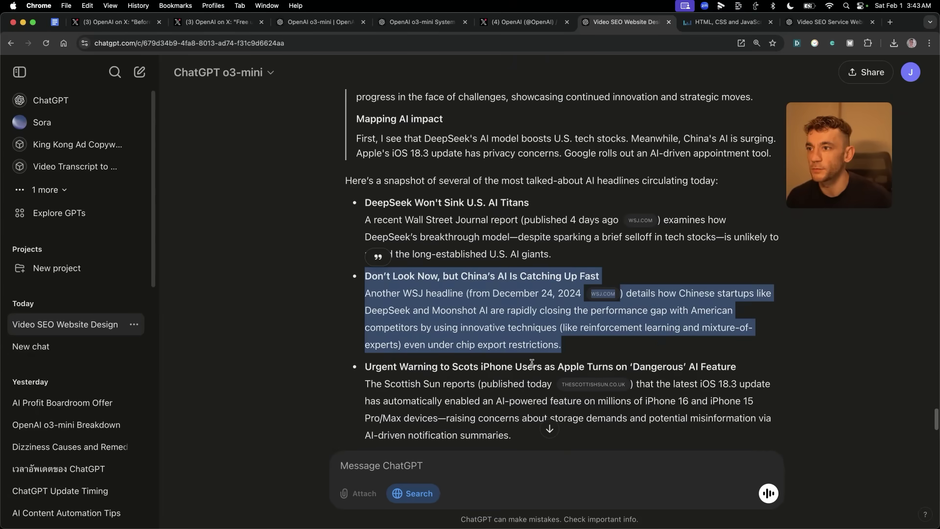
# - Compare the headlines question with o3-mini's answer, highlighting the question and the mention of OpenAI's o3-mini launch under "Tracking AI progress"
pyautogui.scroll(4, 754, 287)
pyautogui.scroll(15, 754, 288)
pyautogui.tripleClick(679, 227)
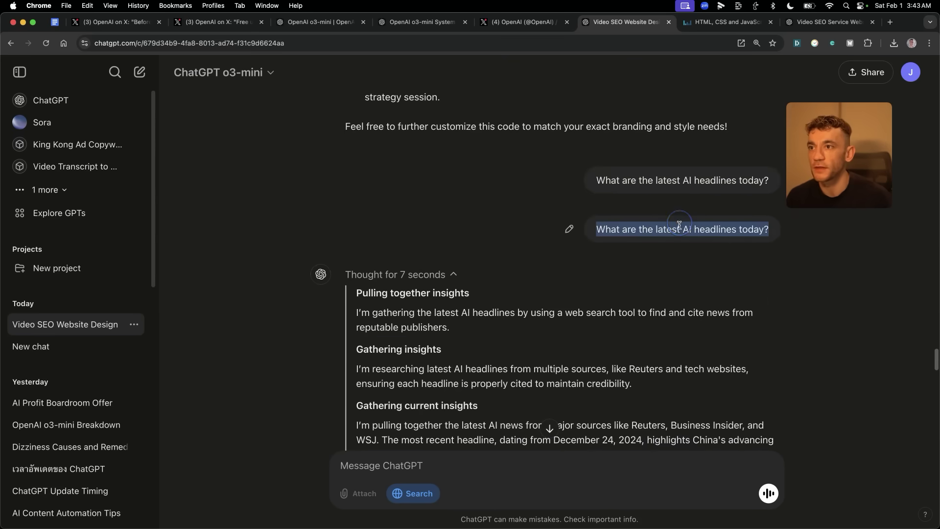
pyautogui.scroll(-15, 656, 352)
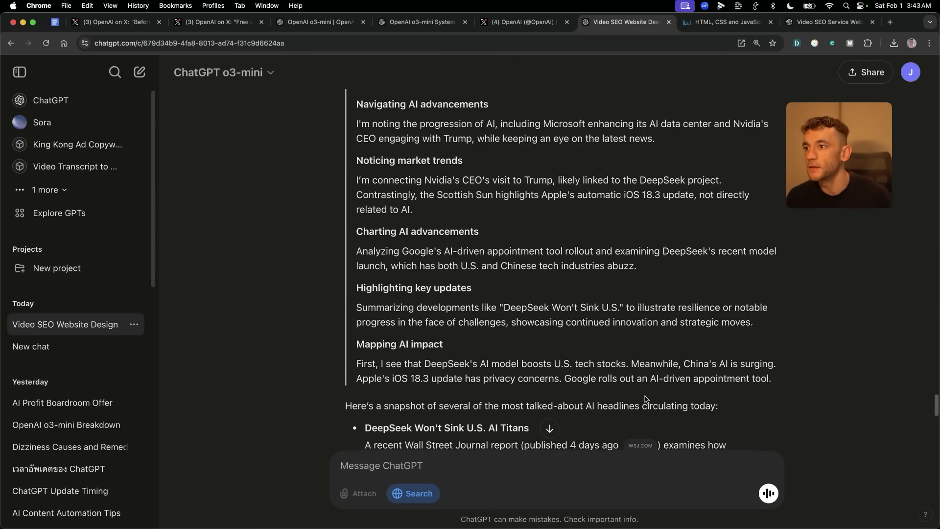
pyautogui.scroll(-5, 520, 309)
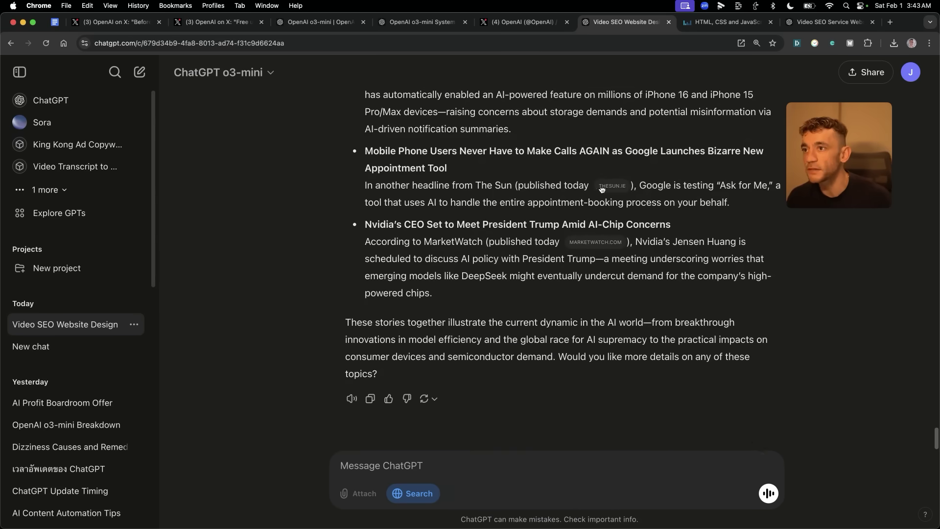
pyautogui.scroll(10, 351, 254)
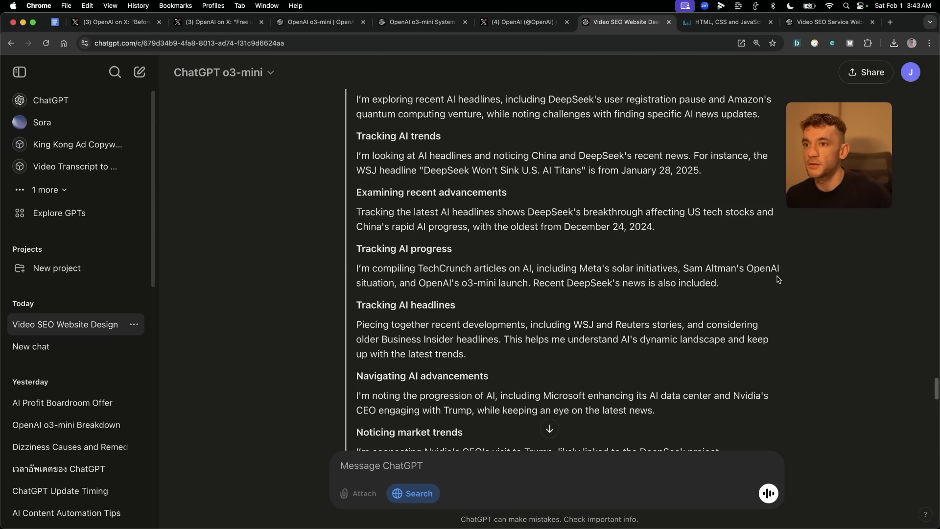
pyautogui.moveTo(416, 283); pyautogui.dragTo(536, 284)
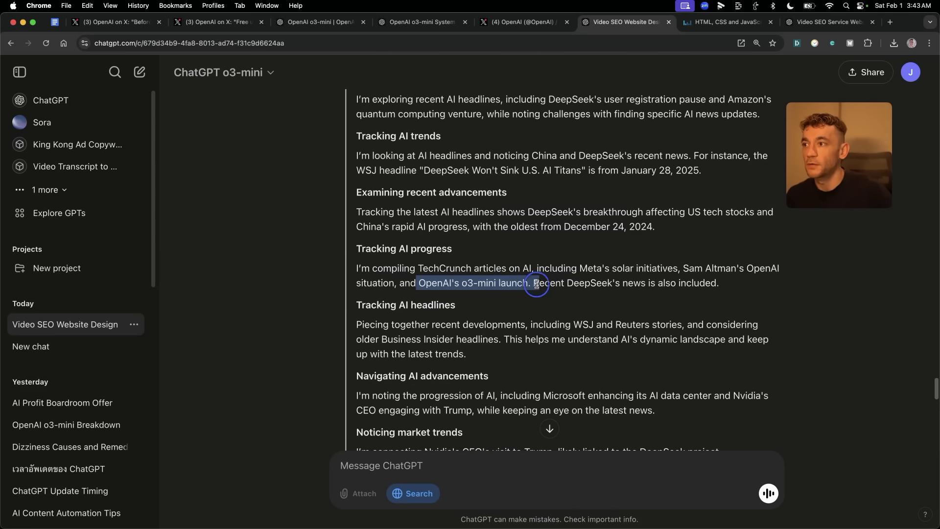
# - Collapse o3-mini's reasoning and review its full list of AI headlines, highlighting all the items
pyautogui.scroll(7, 463, 297)
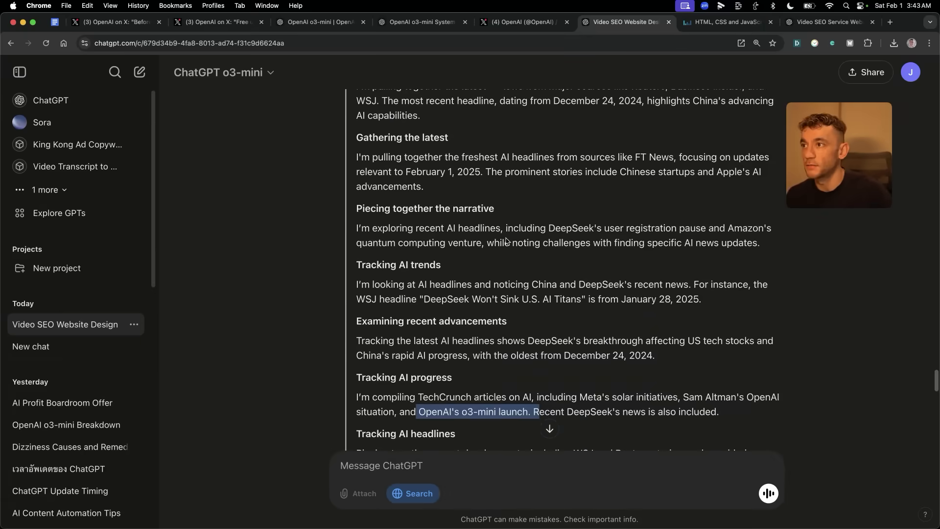
pyautogui.click(420, 120)
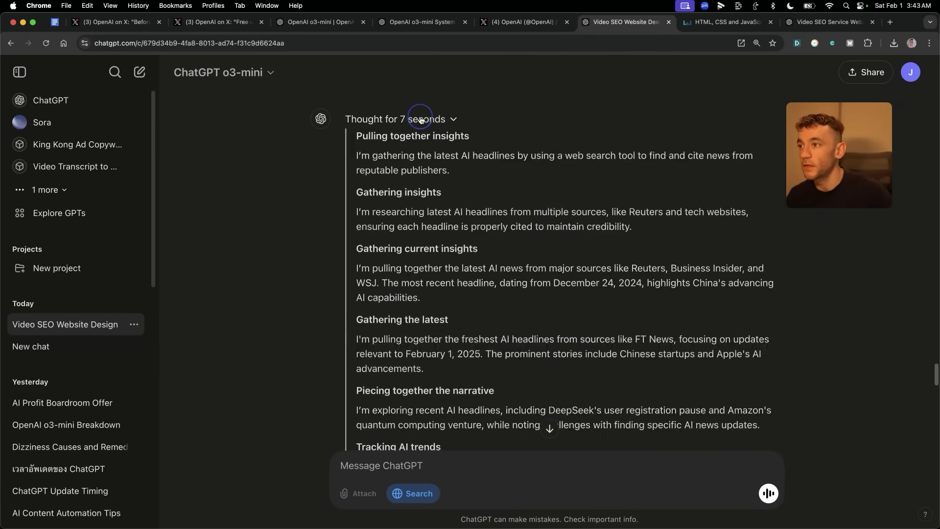
pyautogui.scroll(2, 562, 338)
pyautogui.scroll(5, 562, 337)
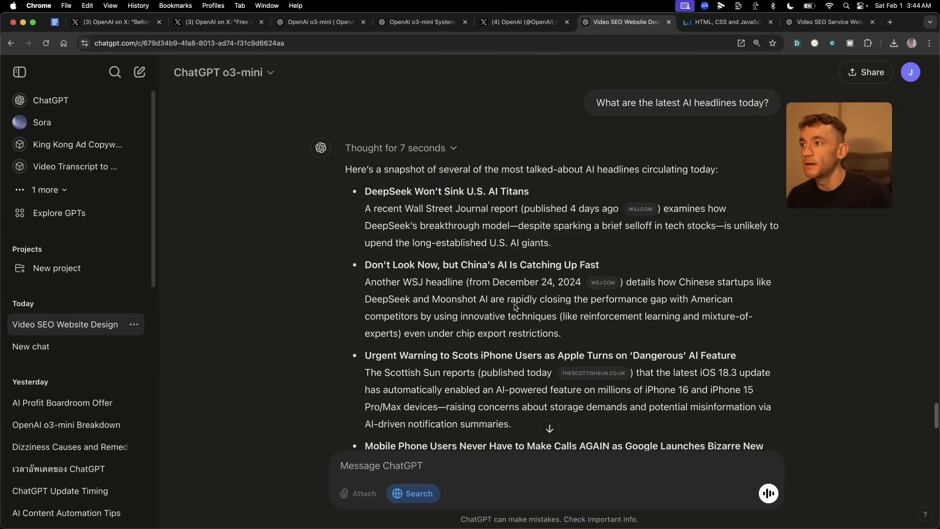
pyautogui.moveTo(366, 191); pyautogui.dragTo(558, 305)
pyautogui.scroll(-6, 562, 356)
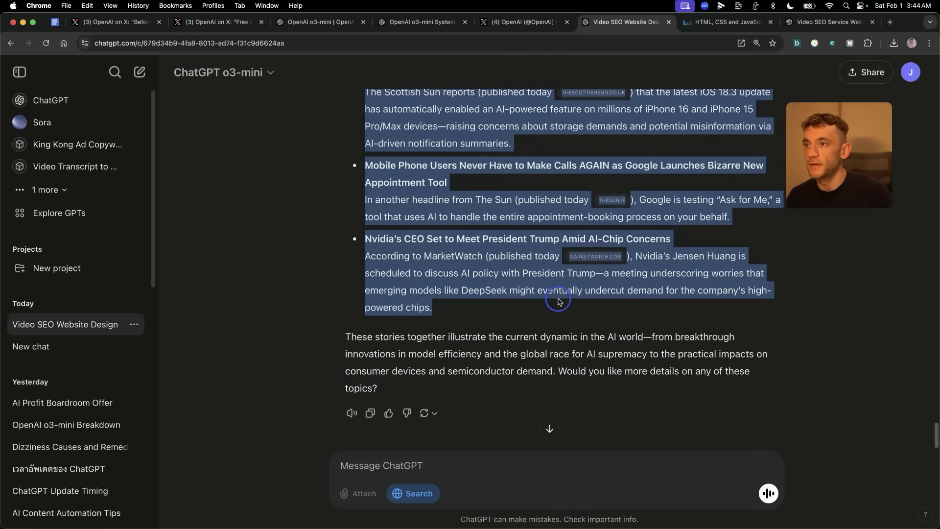
pyautogui.click(558, 306)
pyautogui.scroll(5, 558, 331)
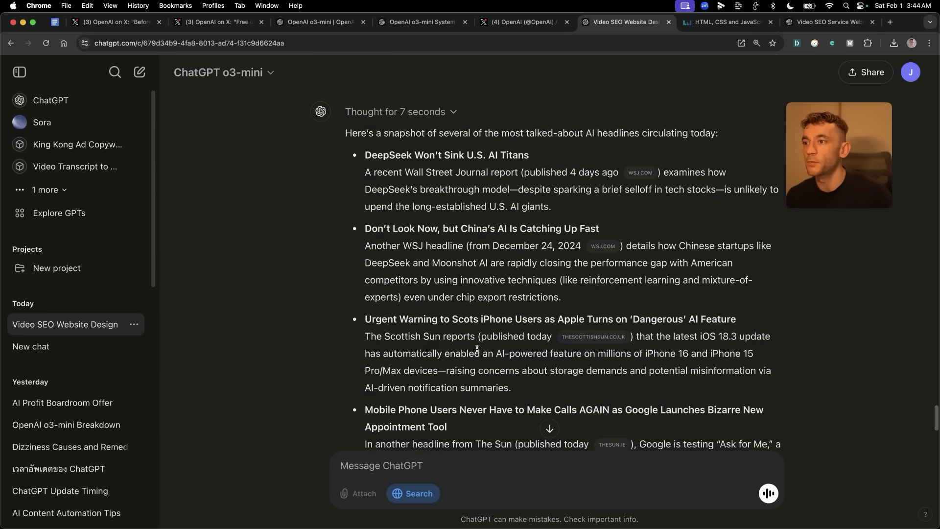
# - Read the remaining o3-mini headlines, highlighting the item "Urgent Warning to Scots iPhone Users as Apple Turns on 'Dangerous' AI Feature"
pyautogui.moveTo(571, 334)
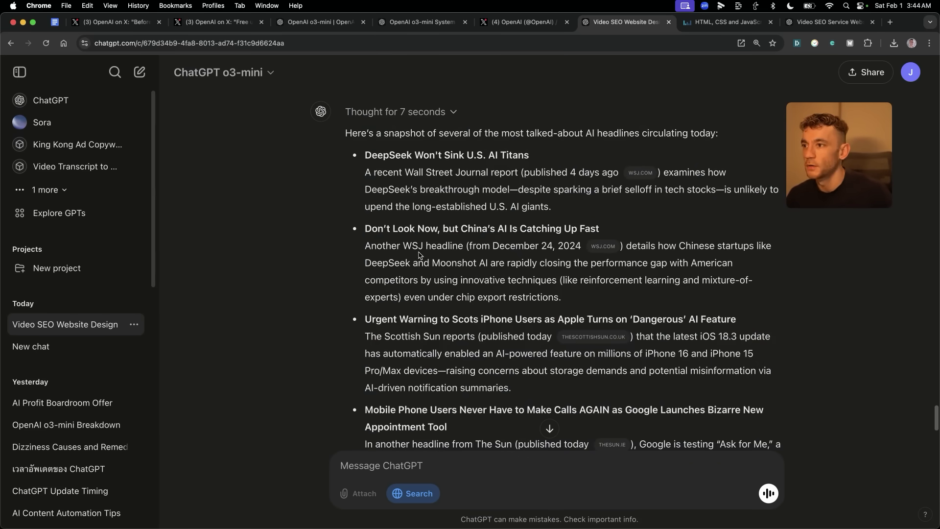
pyautogui.moveTo(364, 319); pyautogui.dragTo(597, 393)
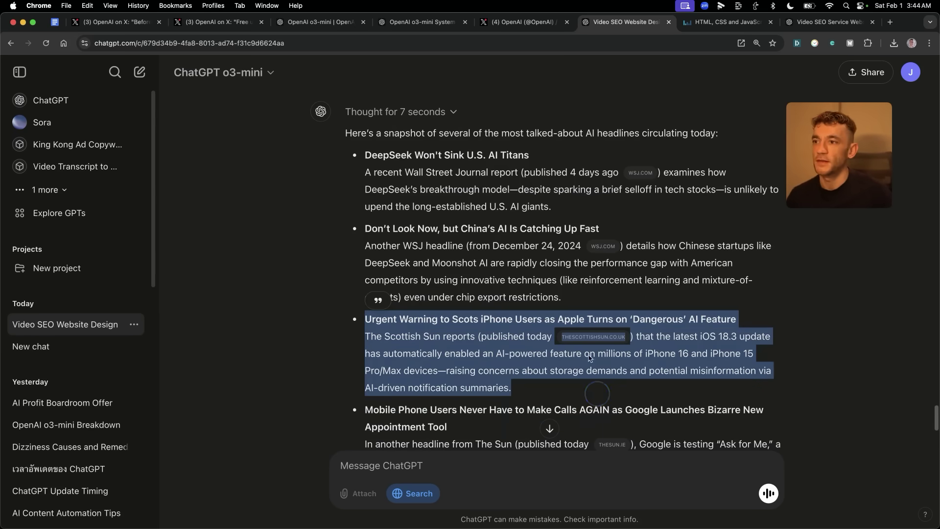
pyautogui.click(524, 366)
pyautogui.scroll(-5, 514, 351)
pyautogui.scroll(15, 500, 279)
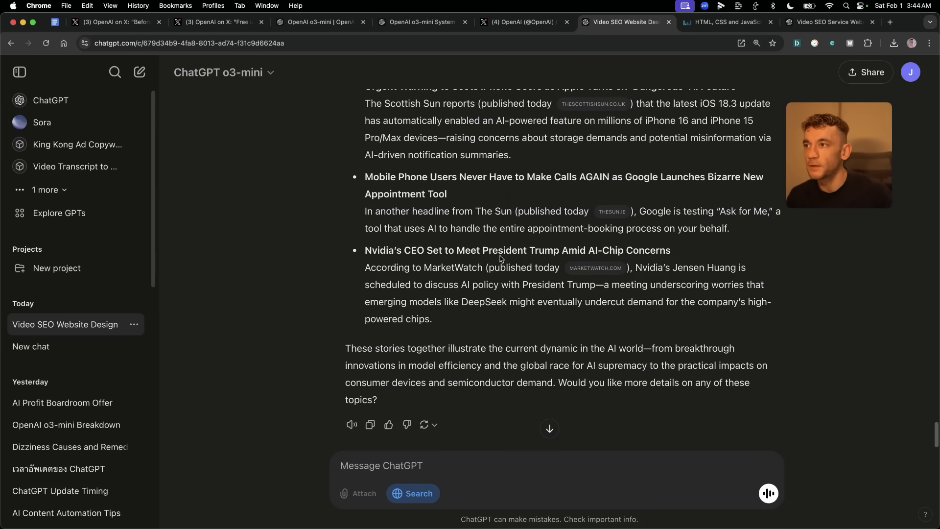
pyautogui.scroll(-15, 597, 317)
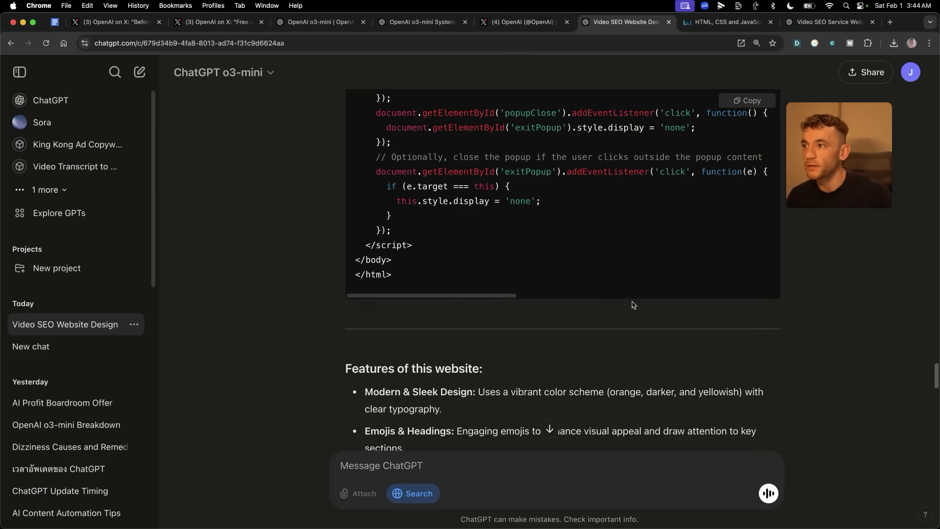
pyautogui.scroll(-1, 633, 368)
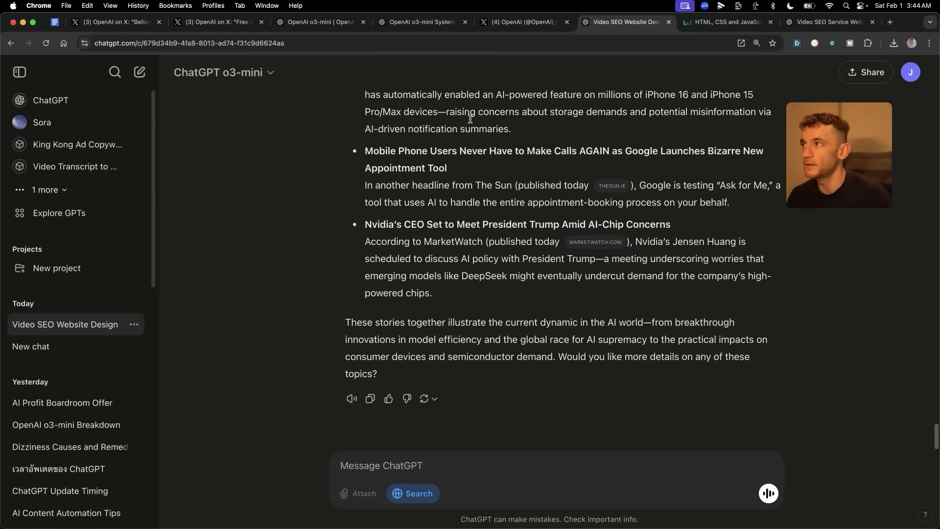
# - Open the o3-mini-high chat and highlight the sentence introducing its AI headlines, including the date February 1, 2025
pyautogui.click(835, 22)
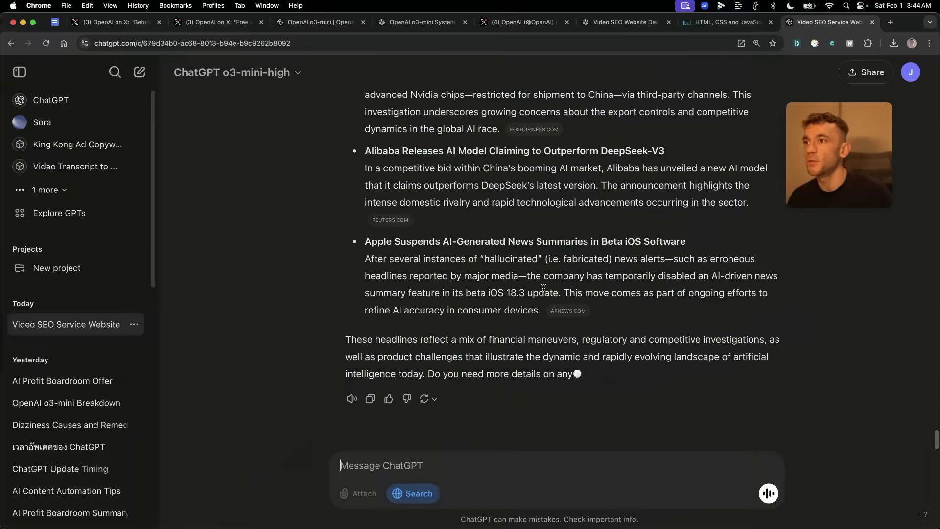
pyautogui.scroll(8, 615, 253)
pyautogui.scroll(-3, 490, 221)
pyautogui.moveTo(348, 185); pyautogui.dragTo(446, 201)
pyautogui.click(464, 205)
pyautogui.moveTo(344, 186); pyautogui.dragTo(740, 183)
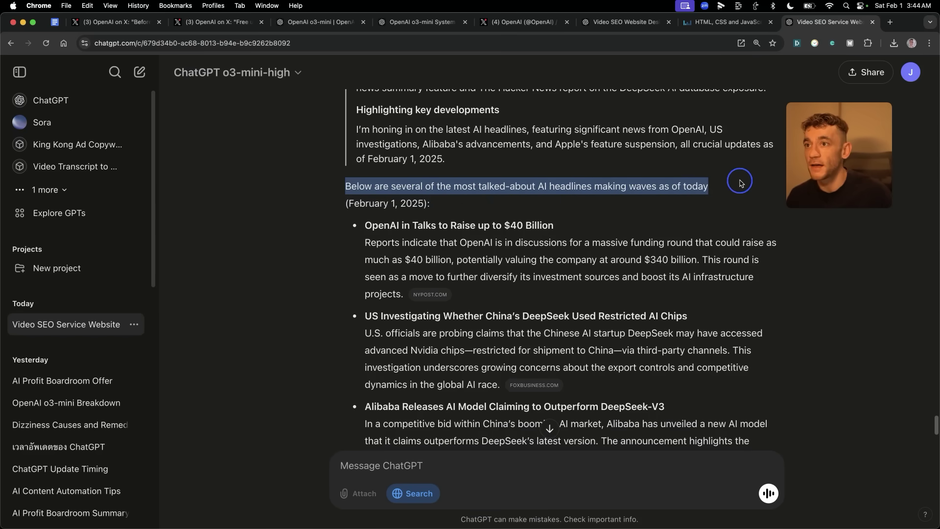
pyautogui.click(381, 199)
pyautogui.moveTo(344, 203); pyautogui.dragTo(487, 206)
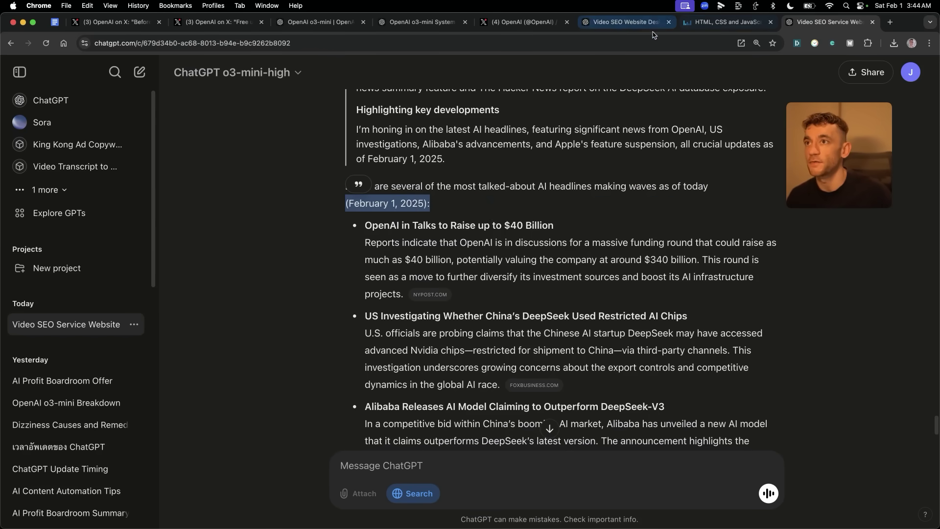
# - Read o3-mini-high's headlines and reasoning, highlighting the description of Alibaba's AI model release
pyautogui.scroll(-5, 317, 255)
pyautogui.tripleClick(535, 201)
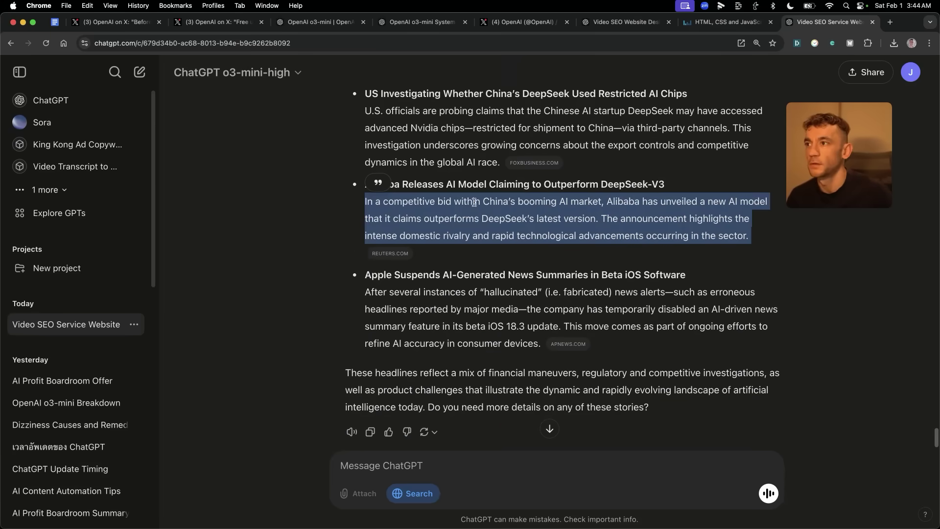
pyautogui.tripleClick(423, 205)
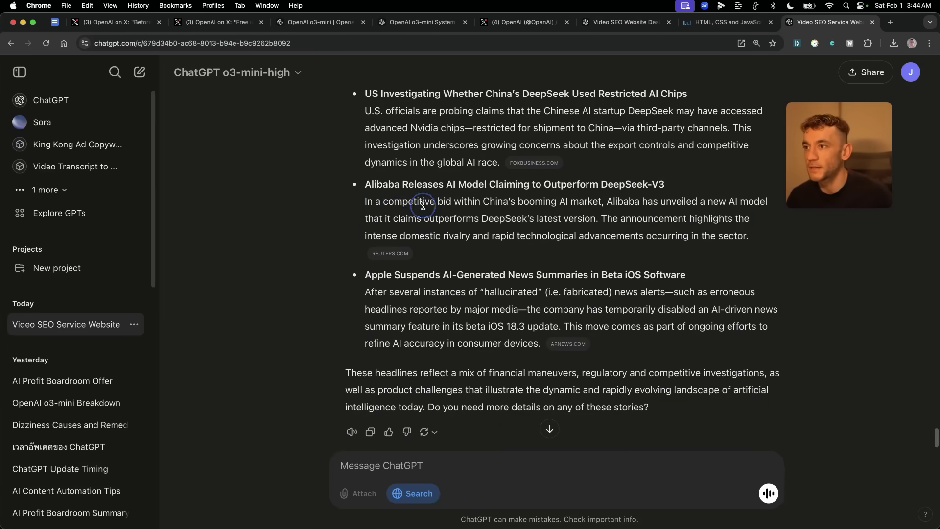
pyautogui.scroll(7, 728, 328)
pyautogui.scroll(2, 728, 326)
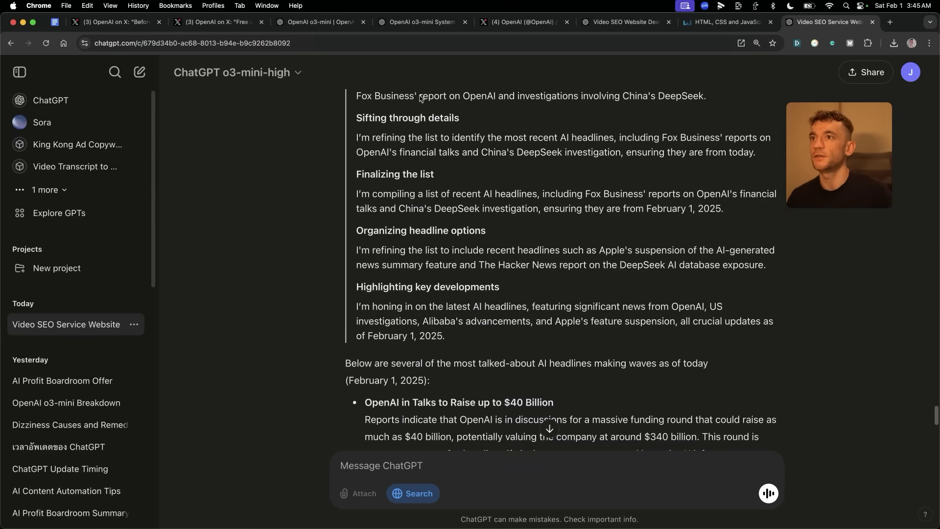
# - Return to the o3-mini chat and enter the prompt "Create the world's best space invaders game"
pyautogui.click(577, 25)
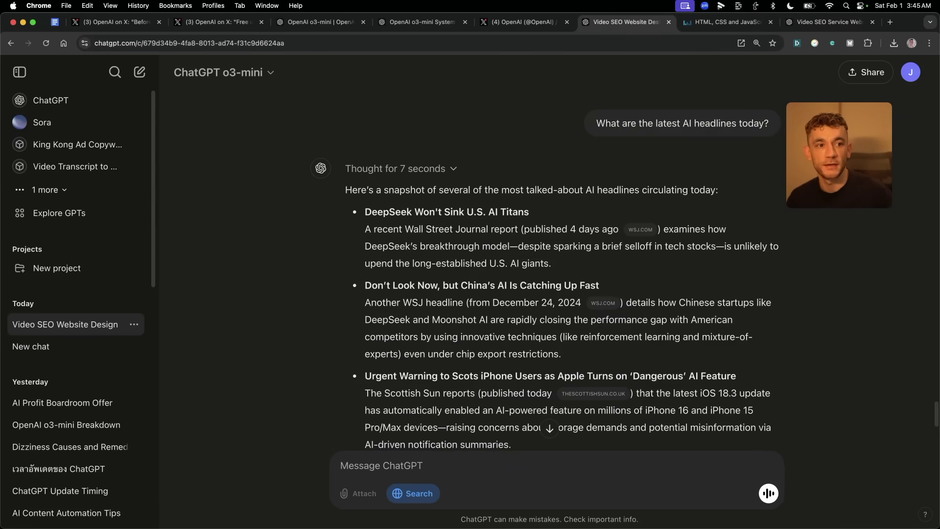
pyautogui.click(724, 348)
pyautogui.write('Create a space invaders game')
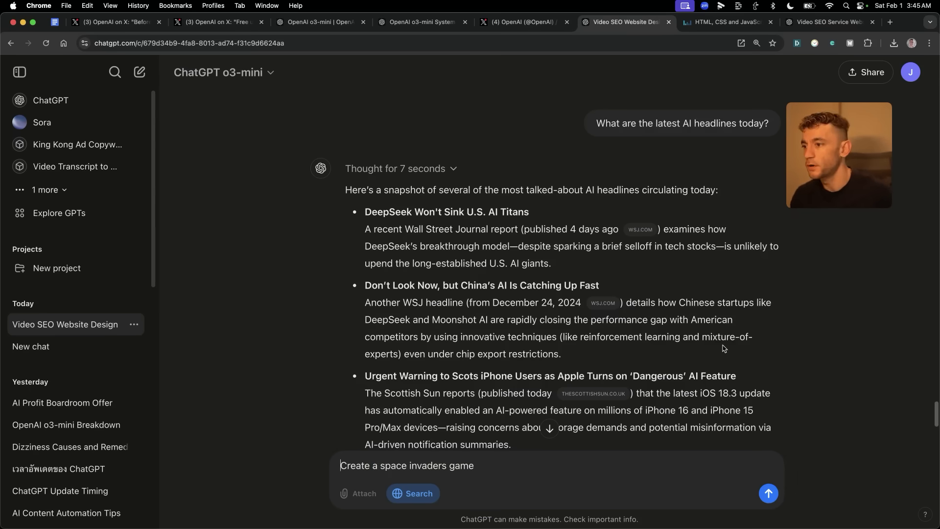
pyautogui.write("the world's best")
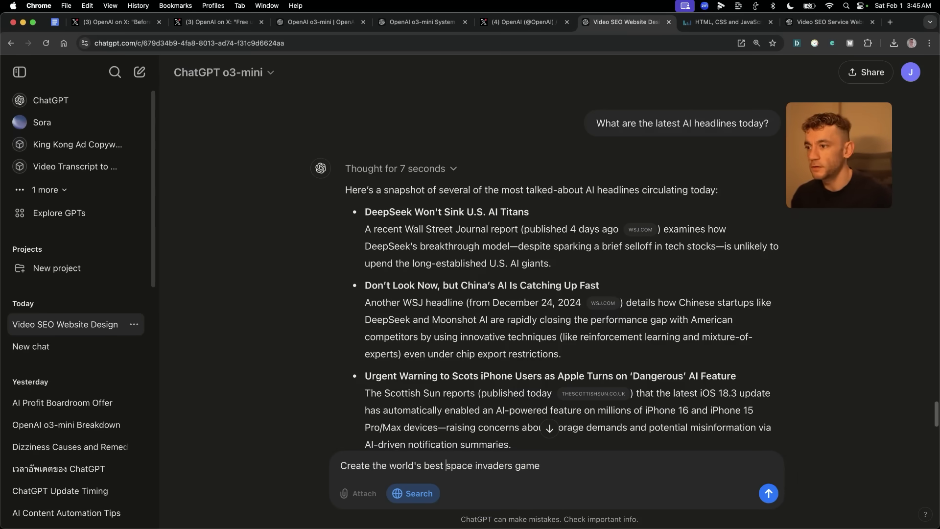
# - Copy the space invaders prompt into the o3-mini-high chat and submit it with web search turned off
pyautogui.press('super+a')
pyautogui.press('super+9')
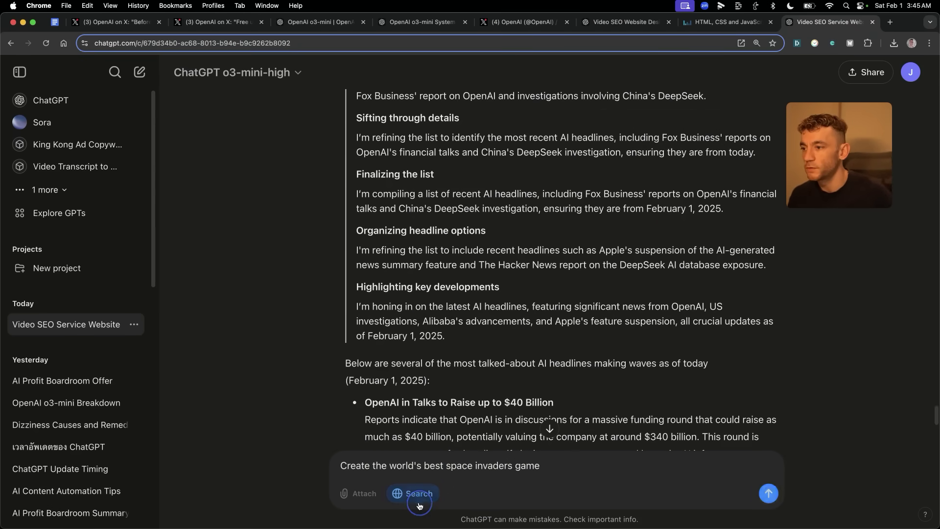
pyautogui.press('Return')
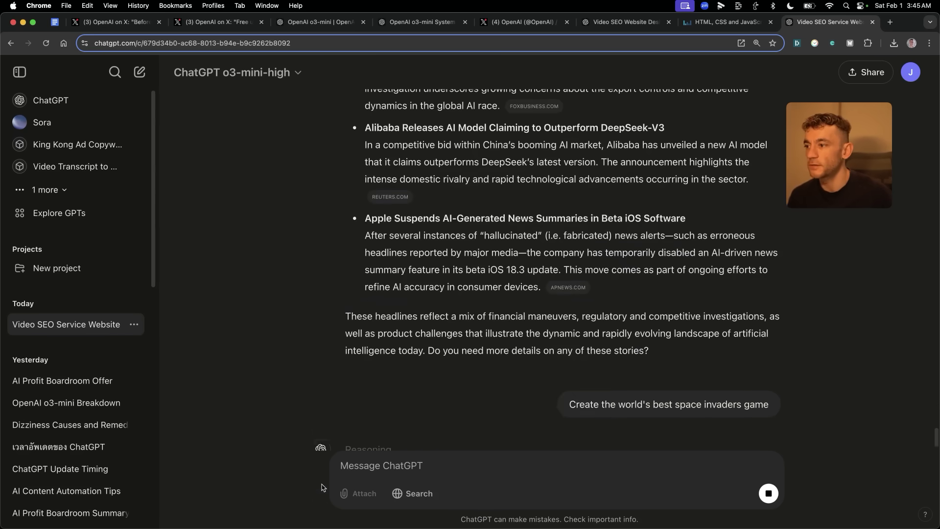
# - Check the space invaders code that o3-mini is generating in its chat
pyautogui.hotkey('ctrl', 'shift', 'Tab')
pyautogui.hotkey('ctrl', 'shift', 'Tab')
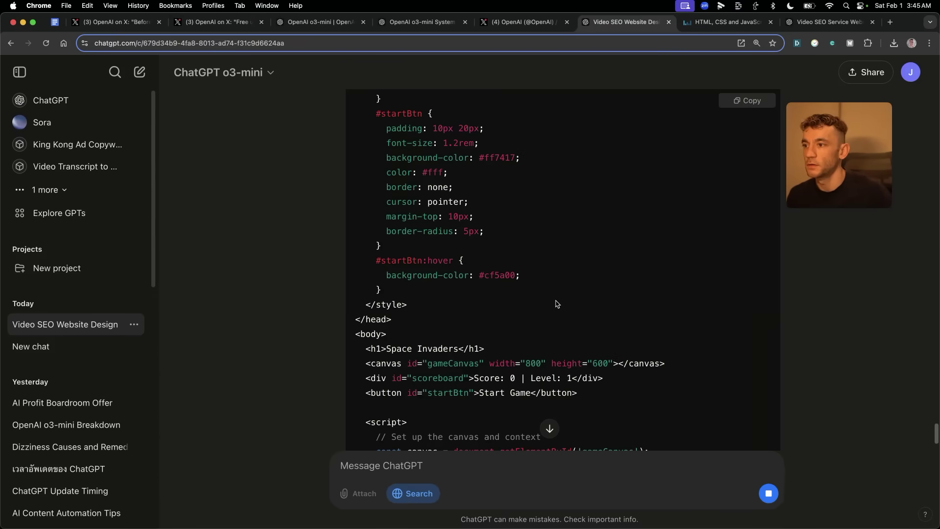
pyautogui.scroll(10, 558, 300)
pyautogui.scroll(-10, 679, 311)
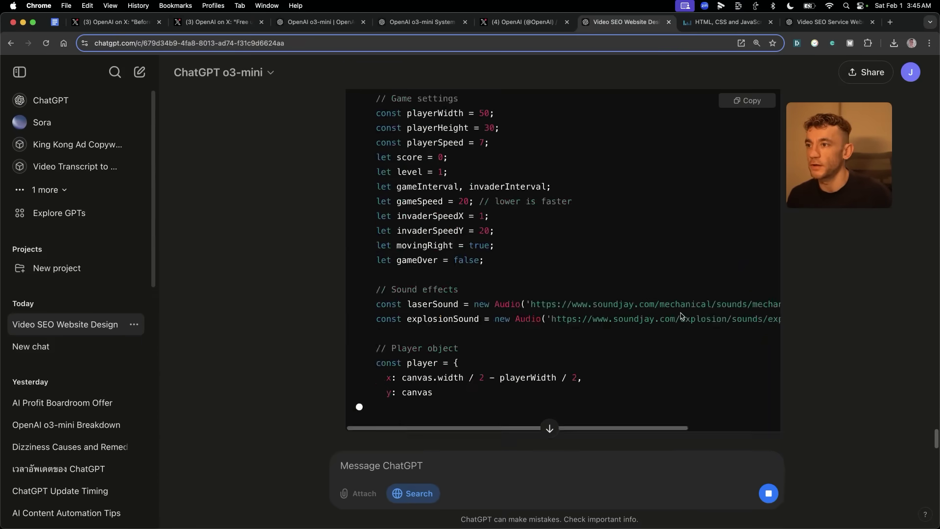
# - Follow the space invaders code being generated in the o3-mini-high chat through to its closing HTML tags
pyautogui.hotkey('ctrl', 'Tab')
pyautogui.hotkey('ctrl', 'Tab')
pyautogui.scroll(-5, 576, 377)
pyautogui.scroll(-4, 576, 377)
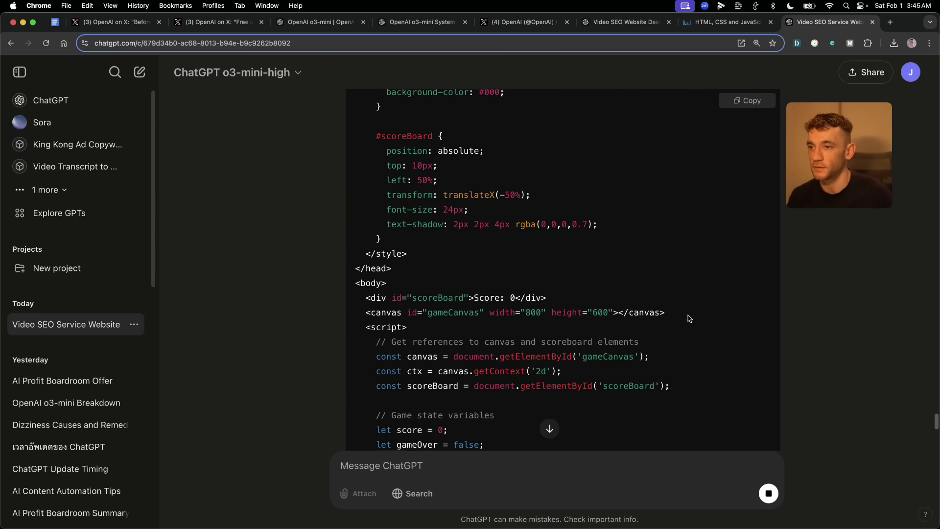
pyautogui.scroll(-20, 466, 353)
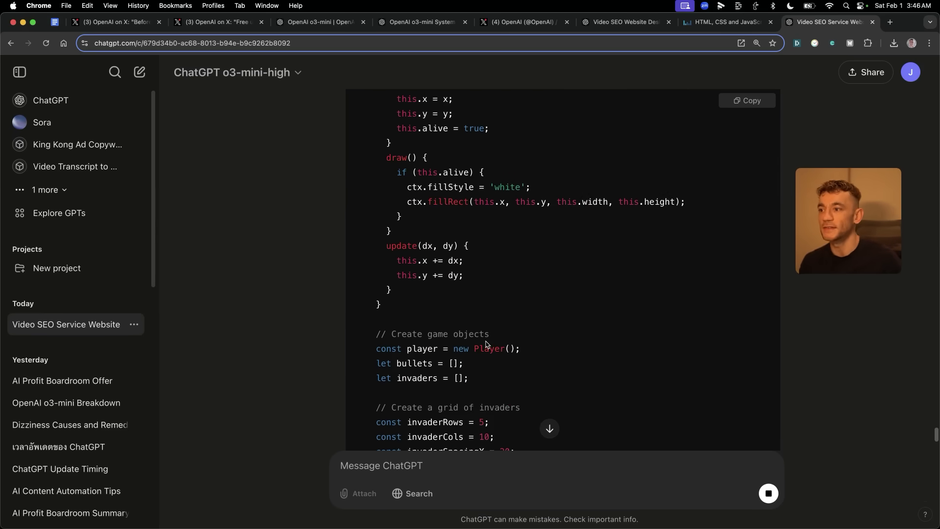
pyautogui.scroll(-13, 486, 344)
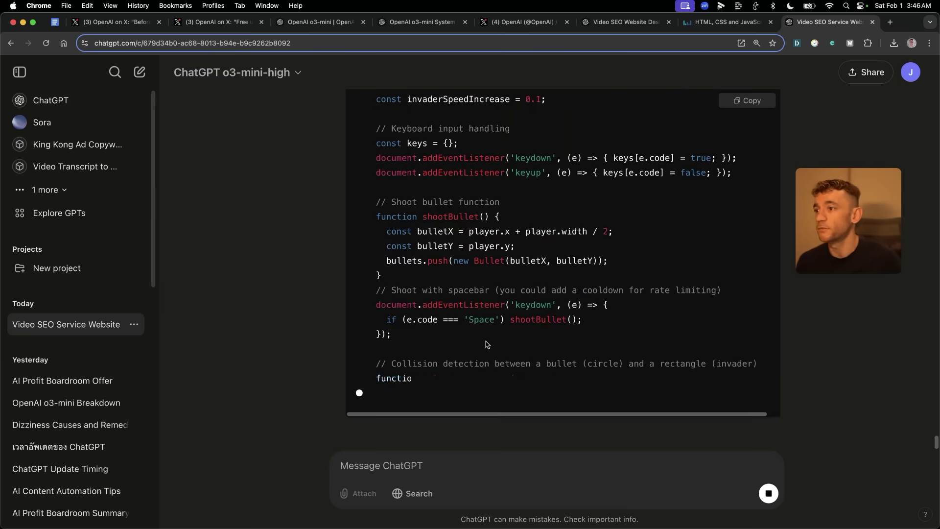
pyautogui.scroll(10, 179, 106)
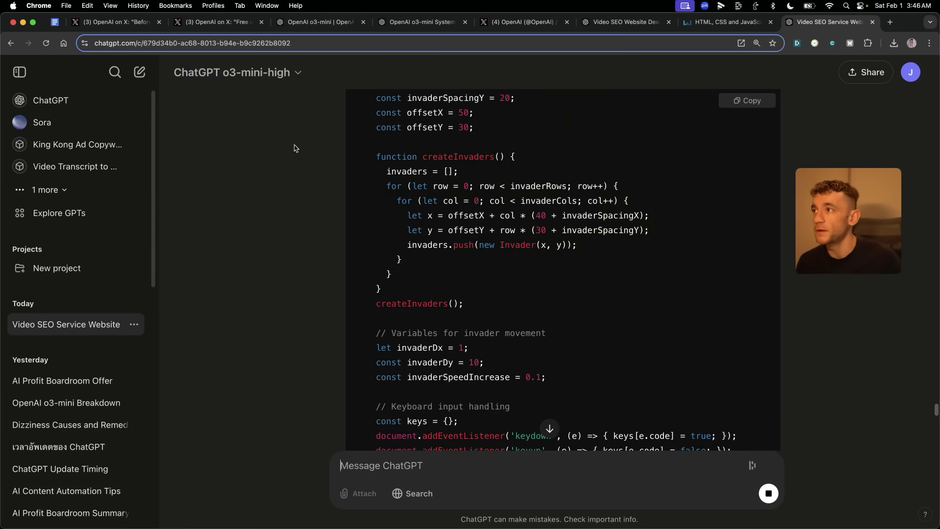
pyautogui.click(549, 428)
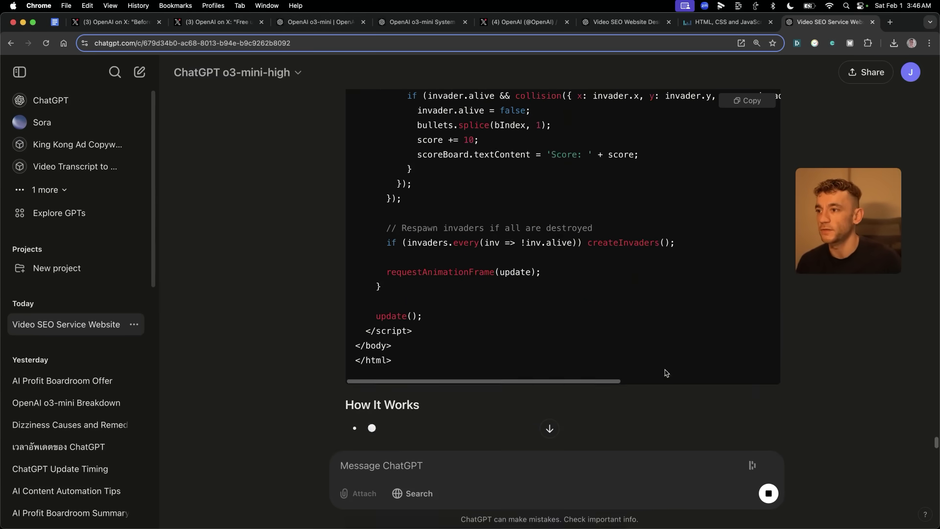
# - Read o3-mini-high's "How It Works" notes and copy its complete space invaders code
pyautogui.scroll(-5, 624, 372)
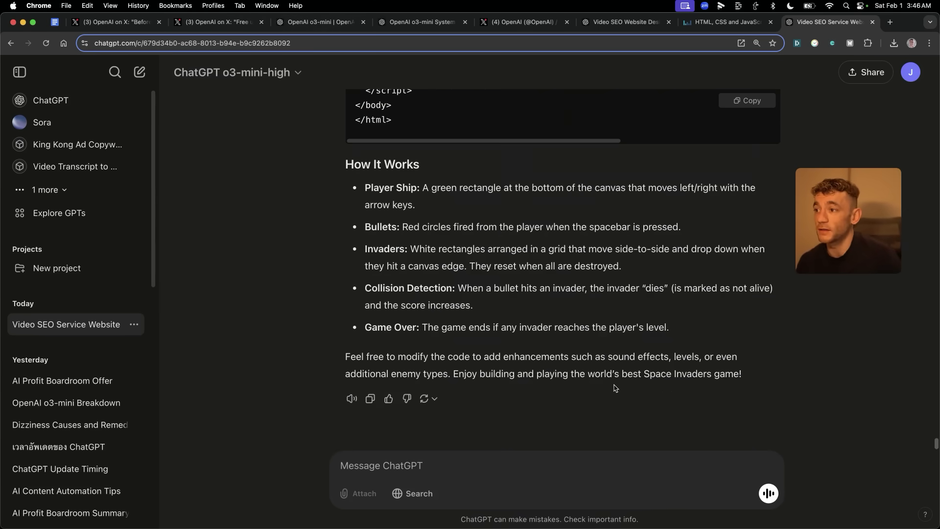
pyautogui.scroll(15, 615, 387)
pyautogui.click(750, 101)
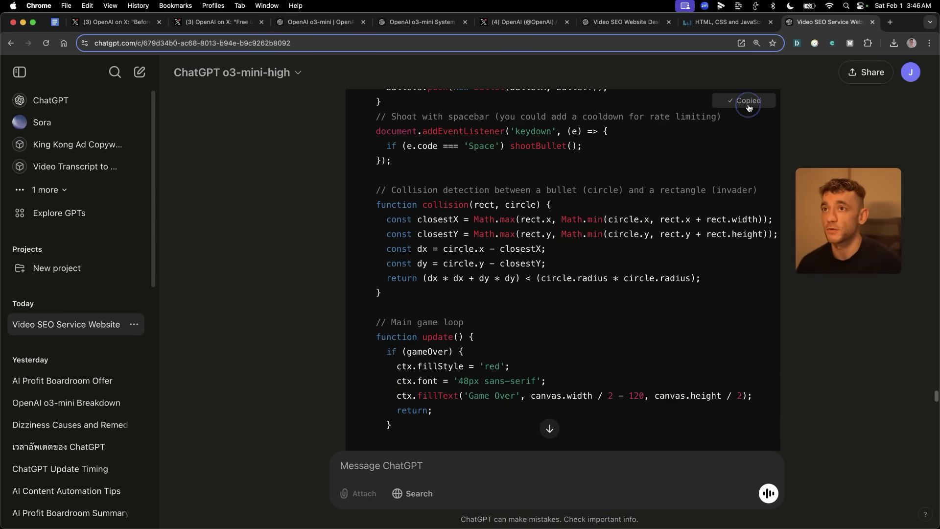
# - Copy o3-mini's space invaders code, place it in Liveweave's HTML editor and enlarge the preview to full height
pyautogui.click(611, 28)
pyautogui.click(755, 97)
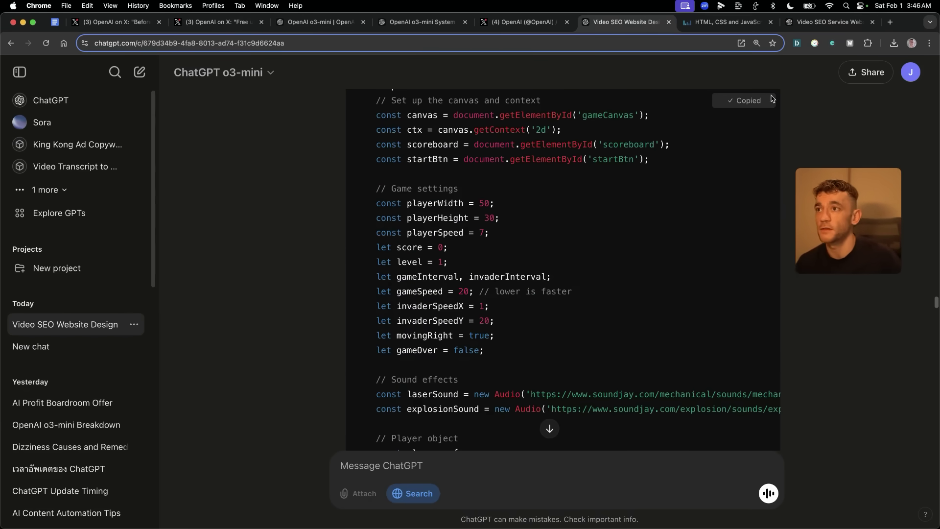
pyautogui.click(707, 26)
pyautogui.moveTo(88, 300); pyautogui.dragTo(307, 293)
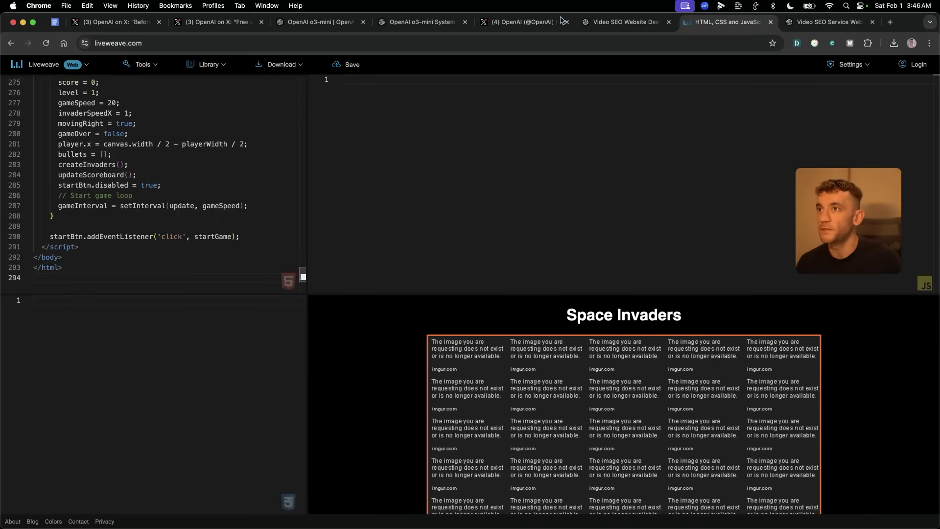
pyautogui.click(610, 21)
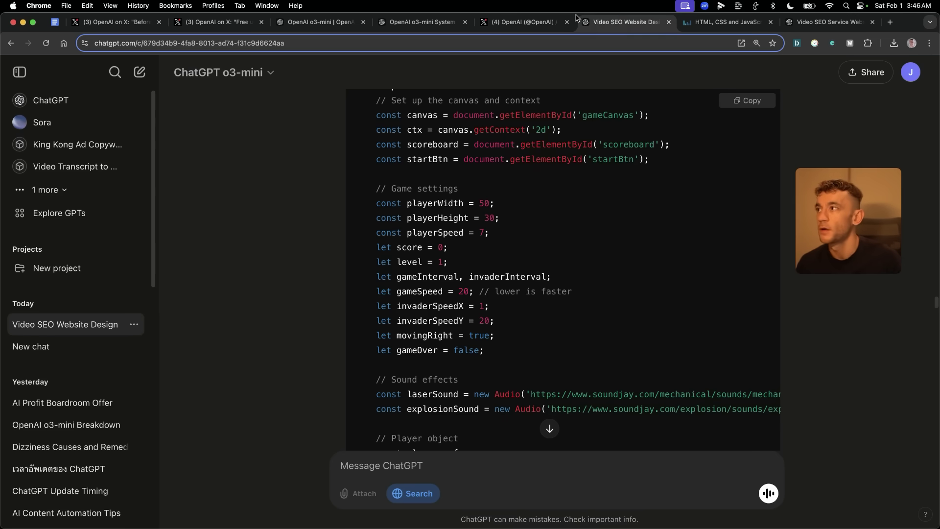
pyautogui.click(726, 22)
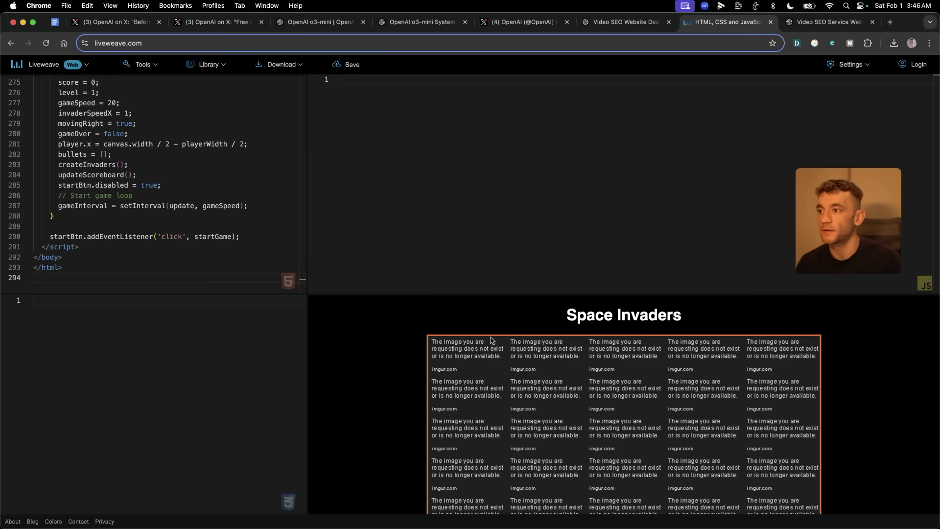
pyautogui.moveTo(488, 294); pyautogui.dragTo(505, 76)
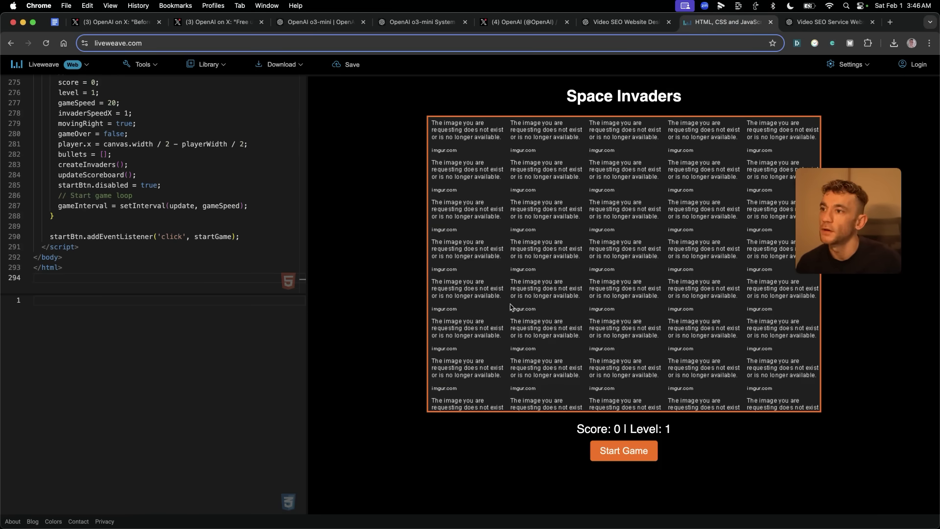
# - Start o3-mini's space invaders game in the preview and test steering the ship in both directions
pyautogui.click(615, 451)
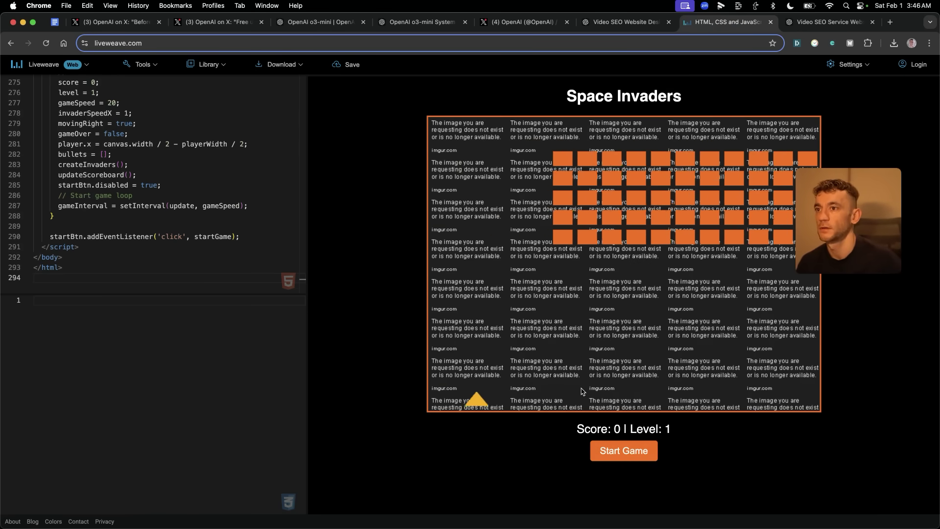
pyautogui.press('Right')
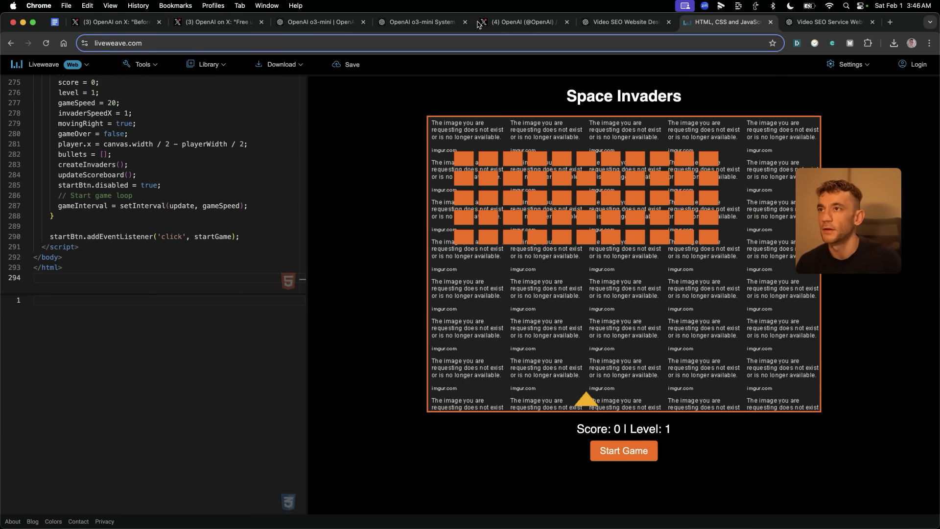
pyautogui.press('Right')
pyautogui.press('Left')
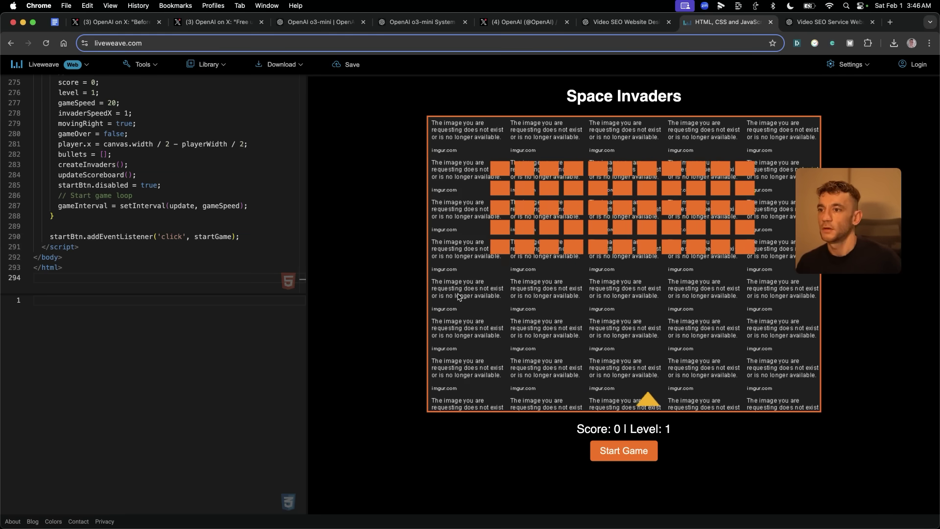
pyautogui.press('Left')
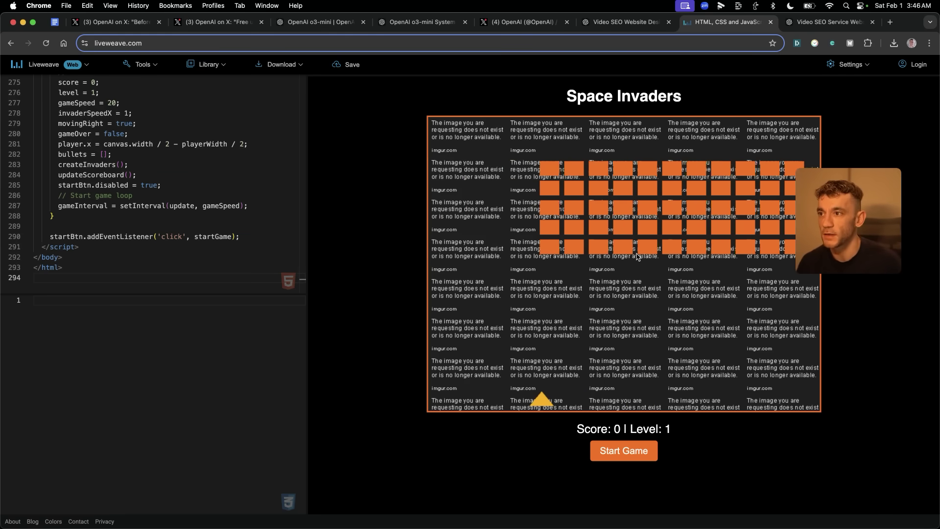
# - Replace the Liveweave HTML with o3-mini-high's space invaders code and try to move the green ship in the preview
pyautogui.click(803, 24)
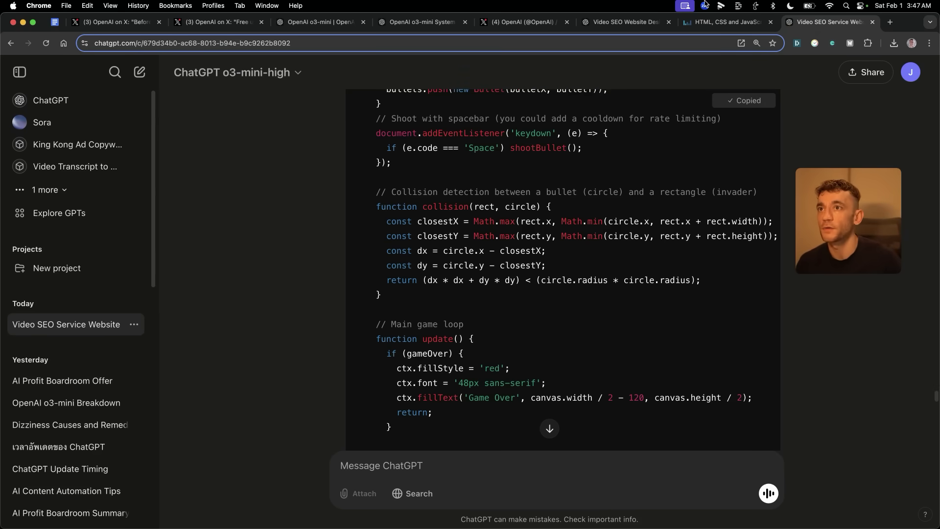
pyautogui.click(720, 22)
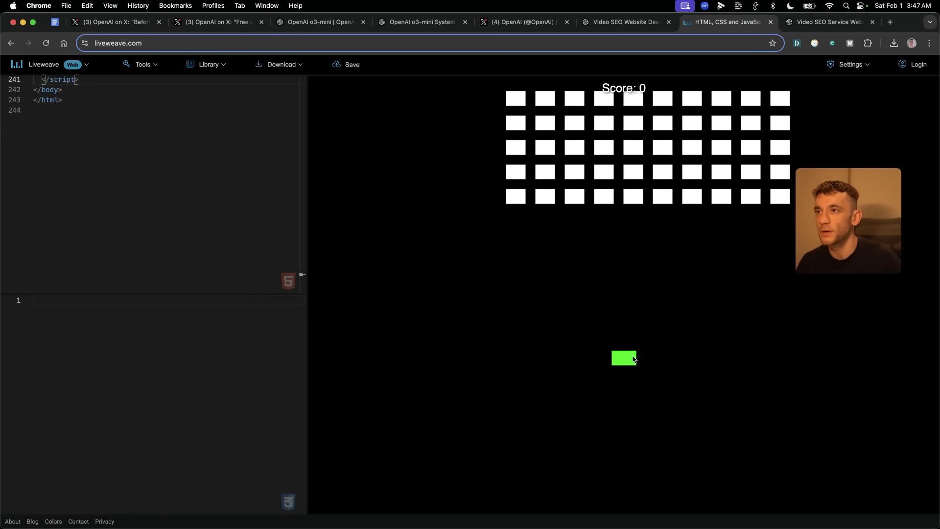
pyautogui.press('Left')
pyautogui.press('Left')
pyautogui.press('Left')
pyautogui.press('Left')
pyautogui.press('Left')
pyautogui.press('Left')
pyautogui.press('Left')
pyautogui.press('Left')
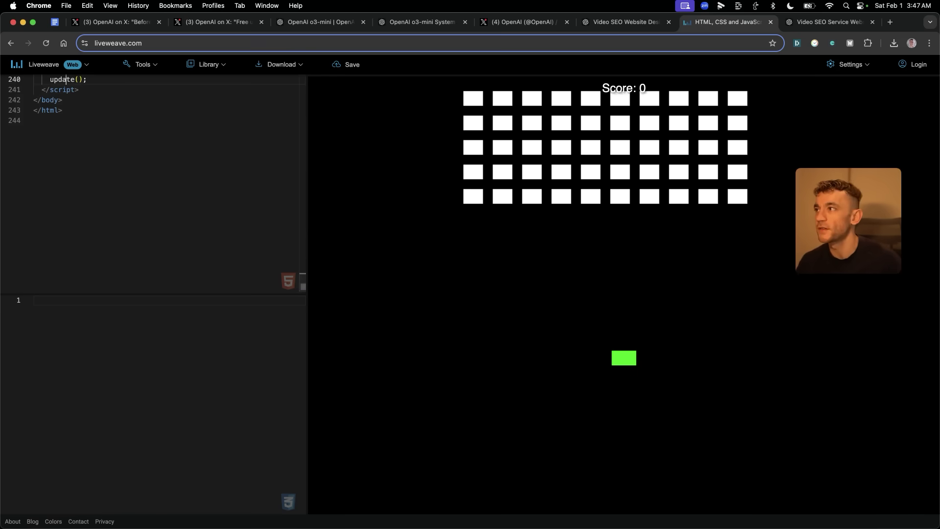
pyautogui.press('Up')
pyautogui.press('Up')
pyautogui.press('Up')
pyautogui.press('Up')
pyautogui.press('Up')
pyautogui.press('Up')
pyautogui.press('Up')
pyautogui.press('Up')
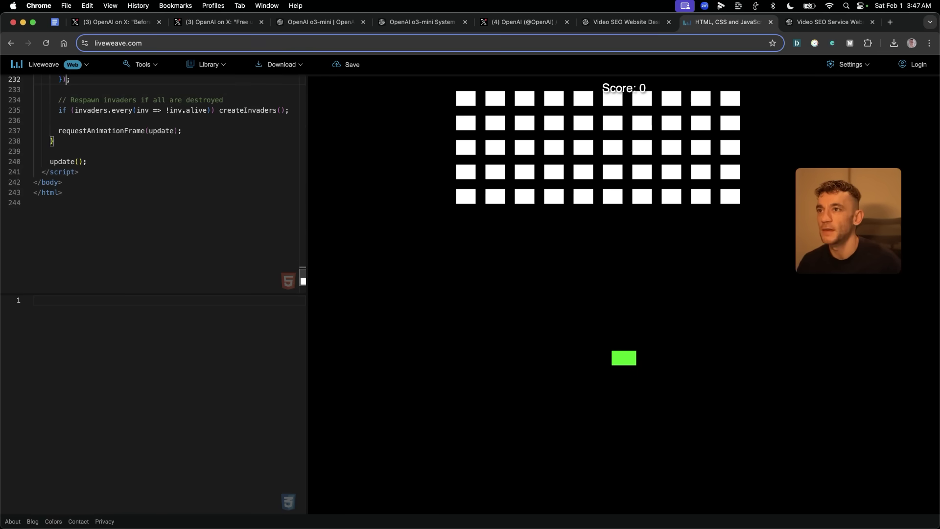
pyautogui.press('Down')
pyautogui.press('Down')
pyautogui.press('Down')
pyautogui.press('Down')
pyautogui.press('Down')
pyautogui.press('Down')
pyautogui.press('Down')
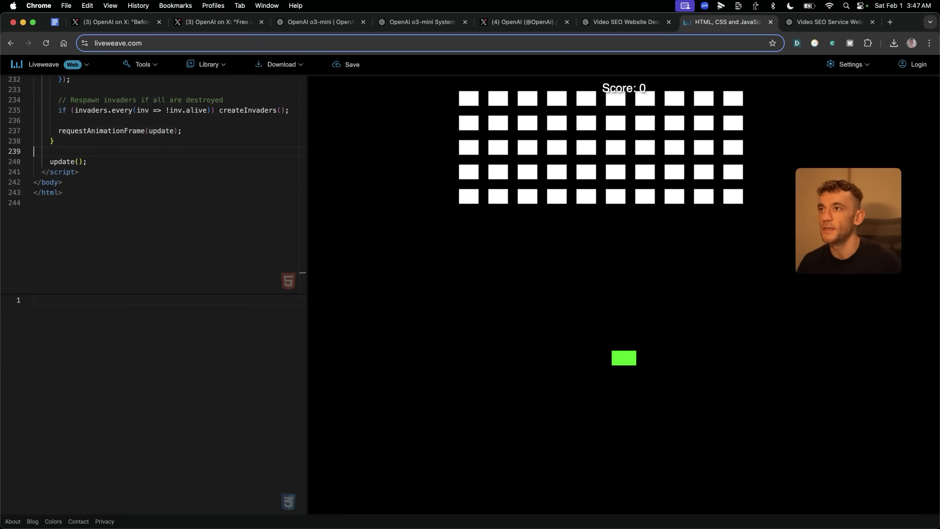
pyautogui.click(633, 23)
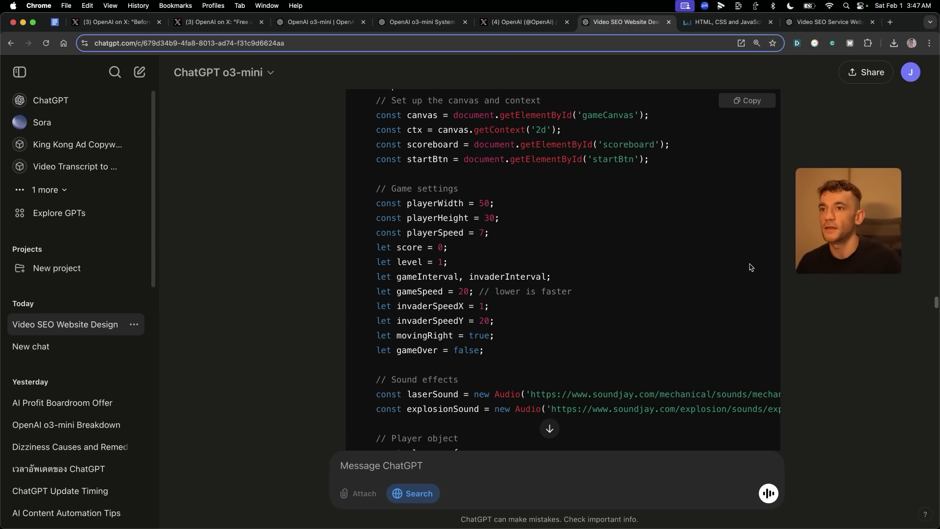
pyautogui.scroll(-20, 451, 359)
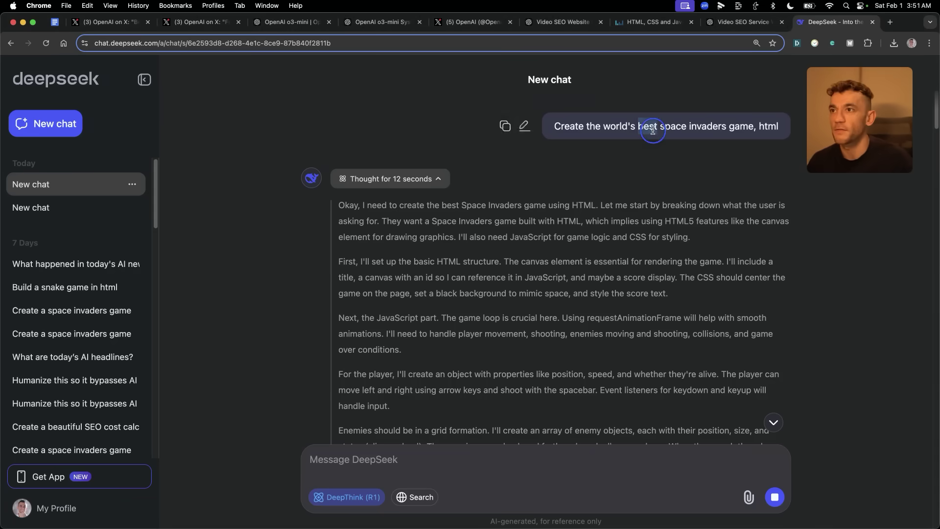
# - Look through DeepSeek R1's reasoning and code for the "Create the world's best space invaders game, html" prompt and run its HTML
pyautogui.tripleClick(645, 135)
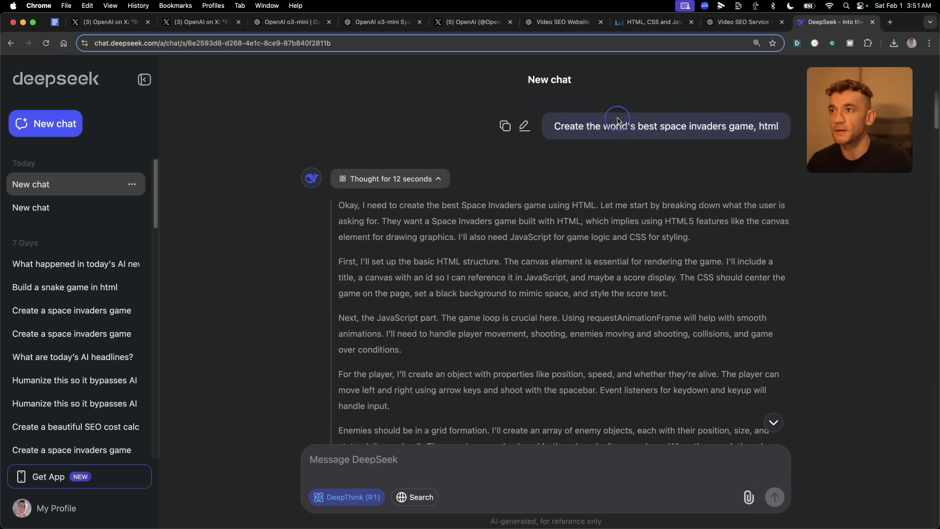
pyautogui.click(796, 117)
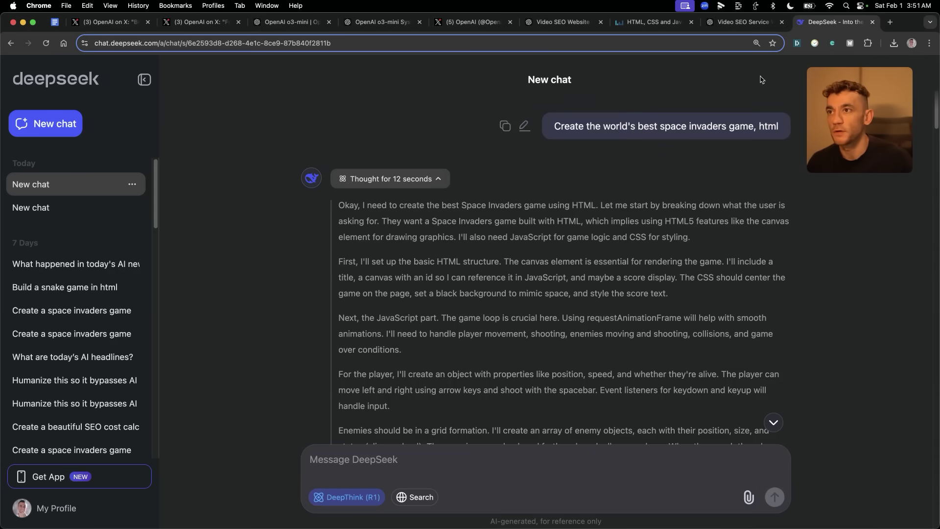
pyautogui.scroll(-10, 596, 301)
pyautogui.scroll(10, 596, 301)
pyautogui.scroll(-20, 690, 402)
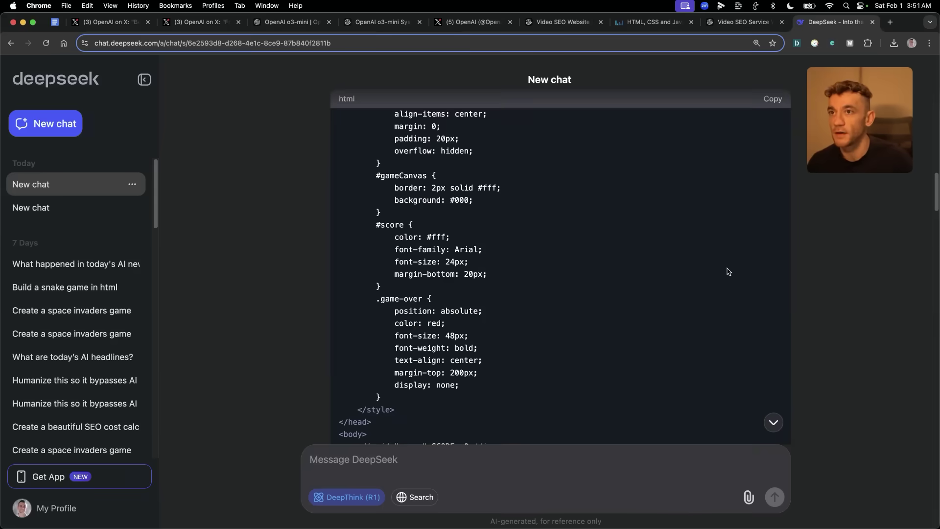
pyautogui.scroll(-20, 685, 343)
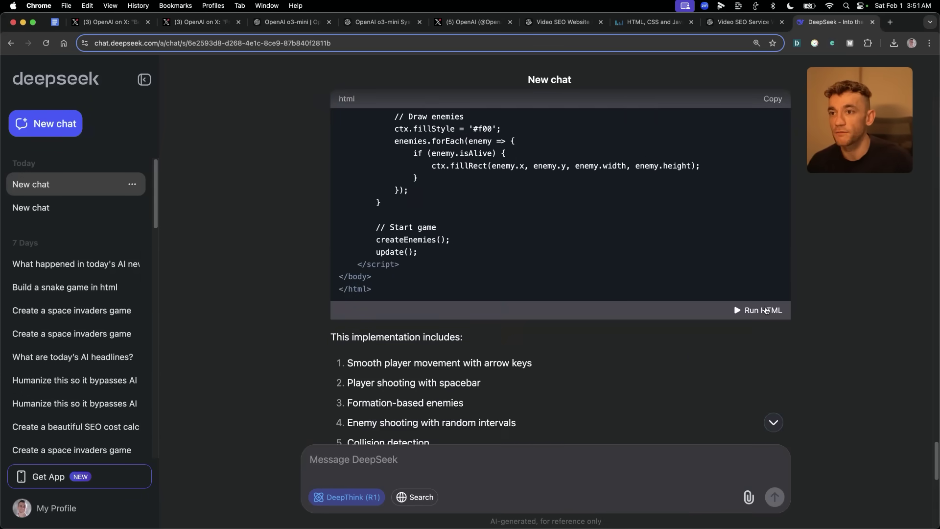
pyautogui.click(762, 311)
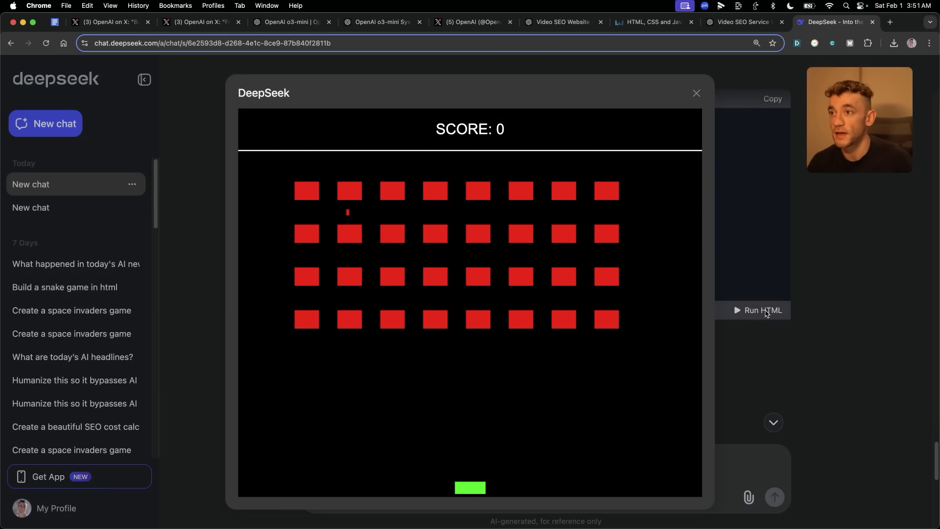
# - Test DeepSeek's space invaders game by steering the green ship back and forth
pyautogui.press('Left')
pyautogui.press('Right')
pyautogui.press('Right')
pyautogui.press('Left')
pyautogui.press('Right')
pyautogui.press('Left')
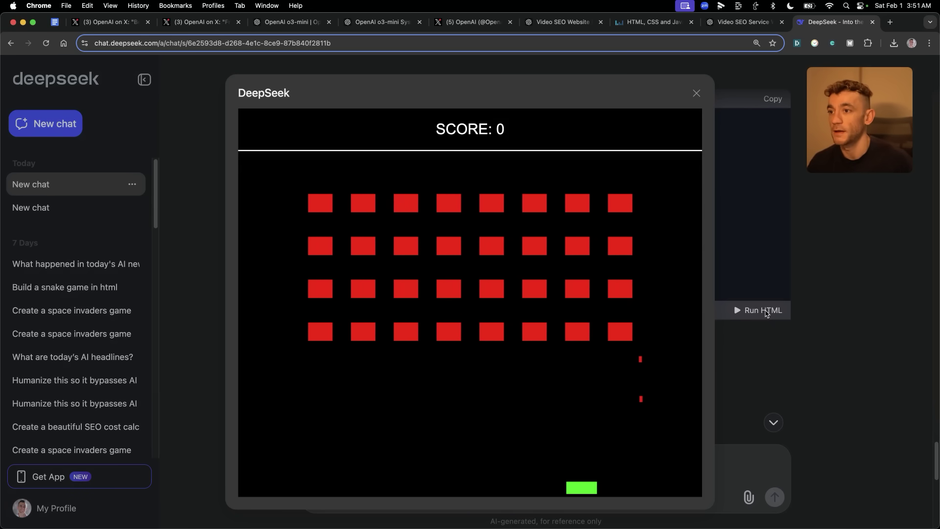
# - Compare o3-mini-high's game in Liveweave with DeepSeek's version, and steer the DeepSeek ship again
pyautogui.click(653, 18)
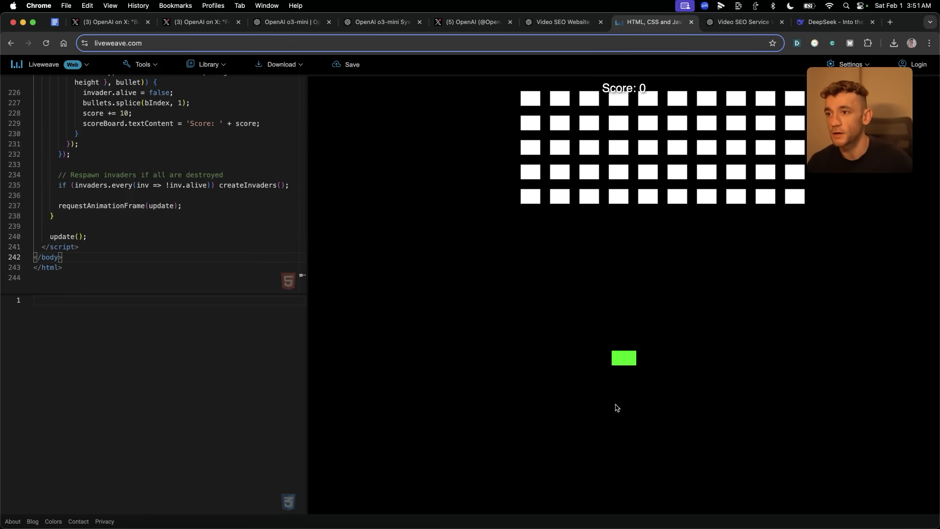
pyautogui.click(827, 23)
pyautogui.press('Left')
pyautogui.press('Left')
pyautogui.press('Left')
pyautogui.press('Left')
pyautogui.press('Left')
pyautogui.press('Left')
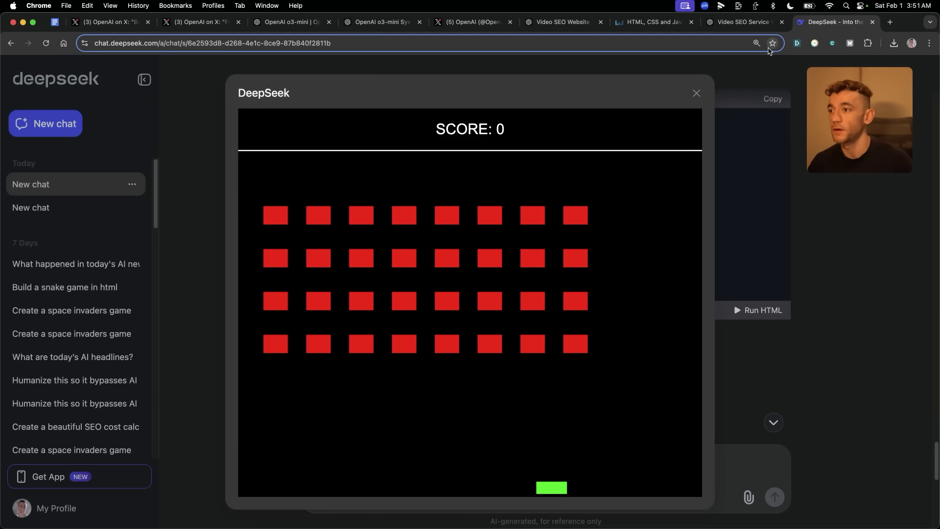
pyautogui.press('Right')
pyautogui.press('Right')
pyautogui.press('Right')
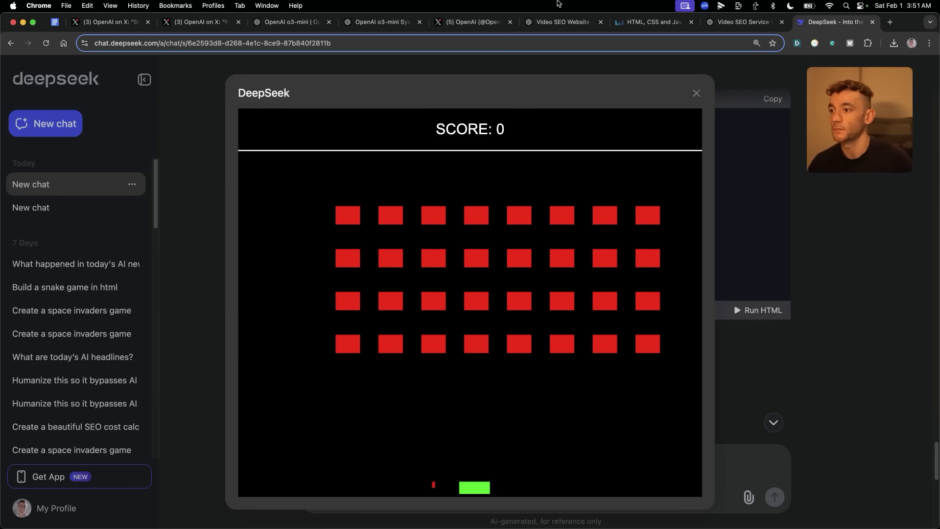
# - Return to the o3-mini chat and read its "How It Works" and "Analysis of the Process" notes on the game
pyautogui.click(568, 23)
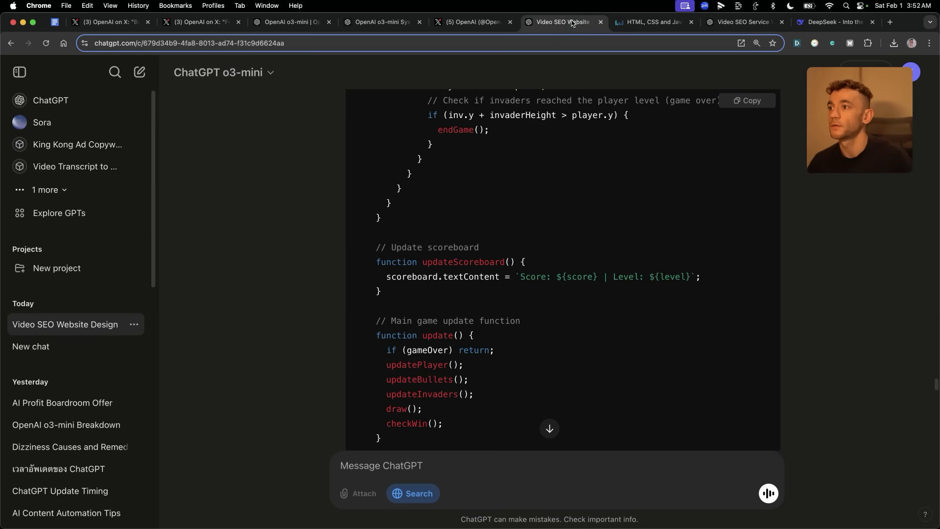
pyautogui.scroll(-10, 498, 274)
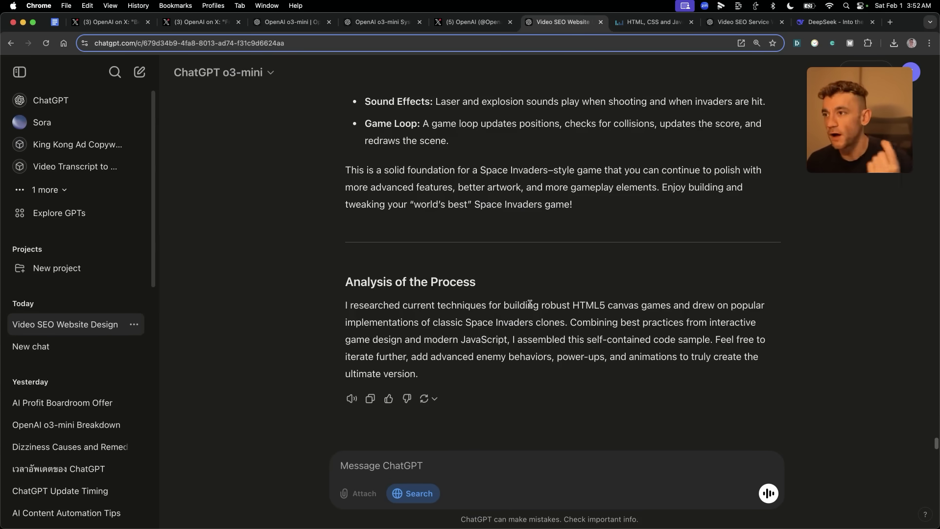
pyautogui.click(574, 264)
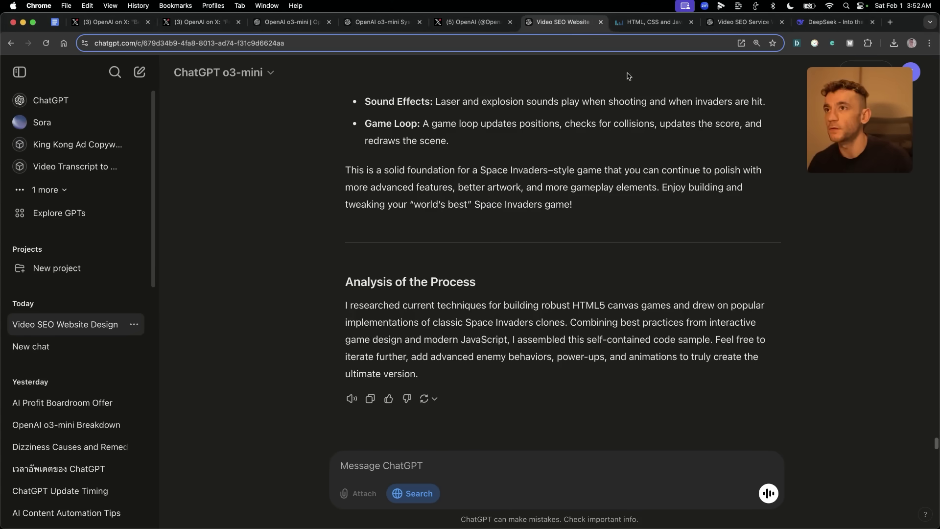
pyautogui.scroll(15, 548, 343)
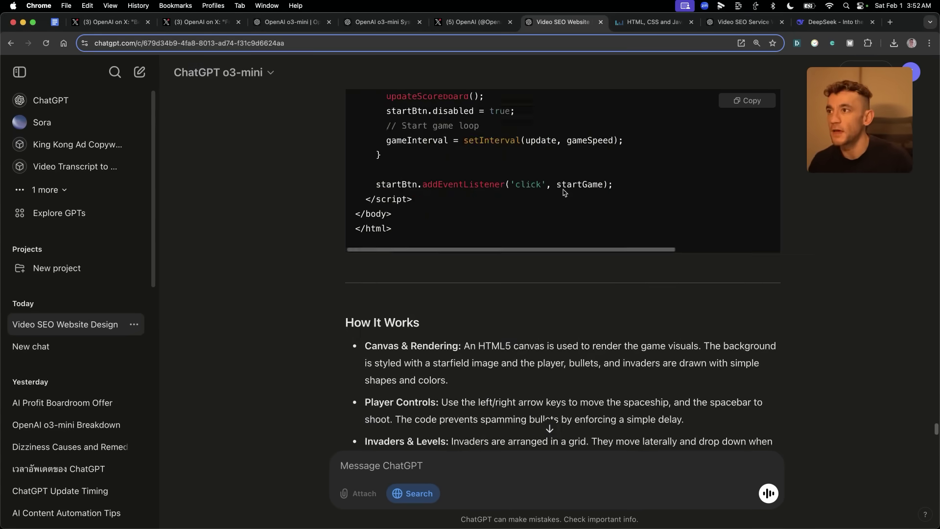
pyautogui.scroll(-15, 536, 274)
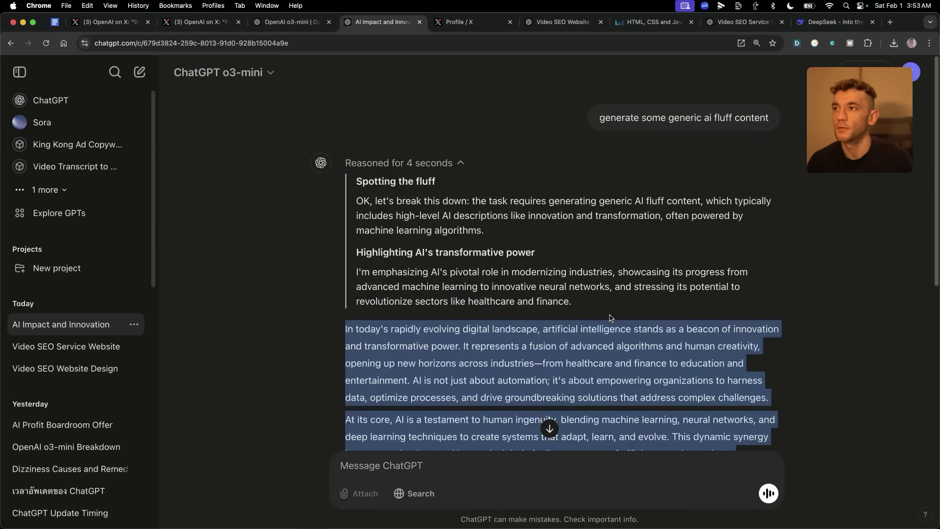
# - Review o3-mini's answer to "generate some generic ai fluff content" and copy the full article text
pyautogui.click(597, 293)
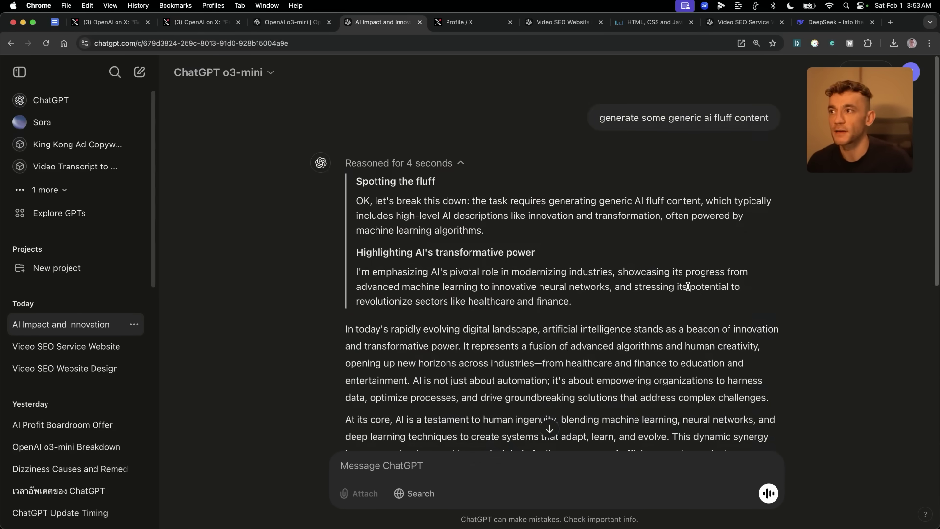
pyautogui.scroll(-2, 688, 287)
pyautogui.scroll(-6, 549, 310)
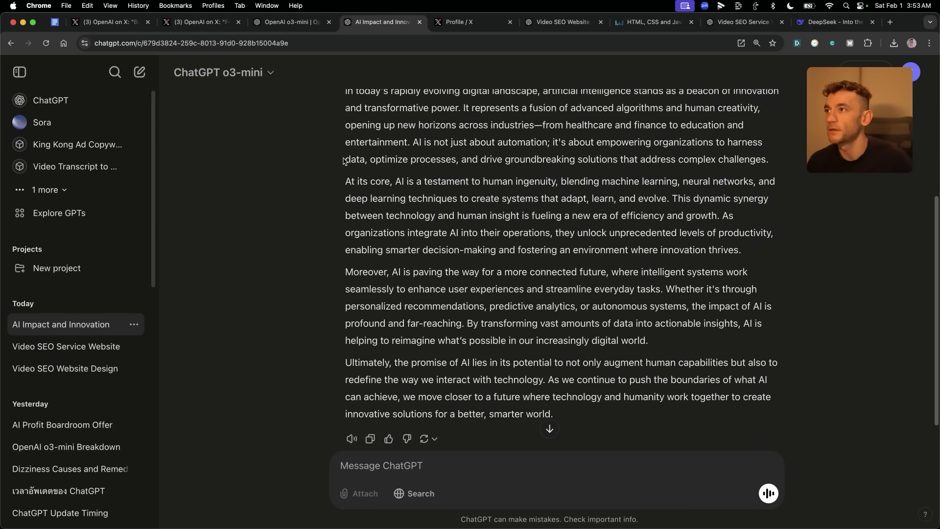
pyautogui.scroll(-3, 456, 251)
pyautogui.moveTo(555, 371); pyautogui.dragTo(377, 159)
pyautogui.scroll(5, 377, 159)
pyautogui.moveTo(344, 206); pyautogui.dragTo(397, 129)
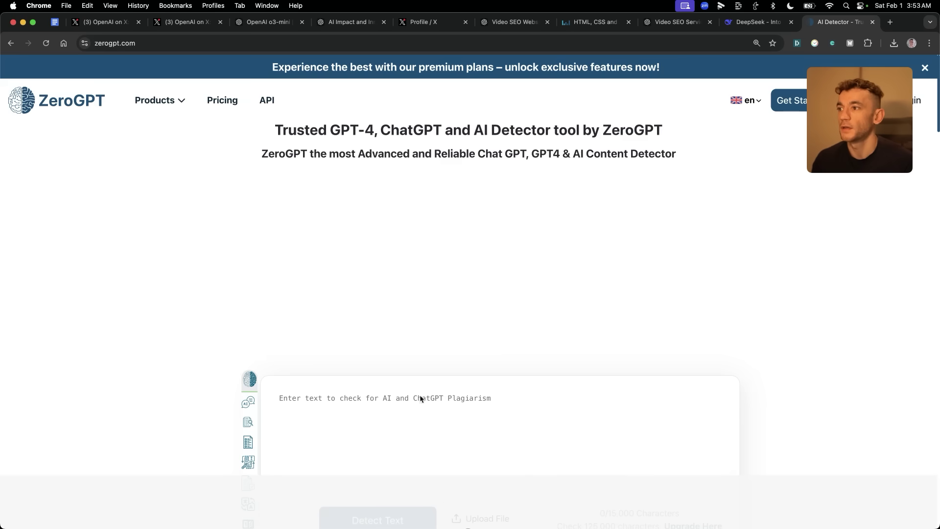
# - Paste the article into ZeroGPT, run the AI text detection and check the highlighted result
pyautogui.press('super+v')
pyautogui.moveTo(817, 24); pyautogui.dragTo(654, 26)
pyautogui.click(491, 329)
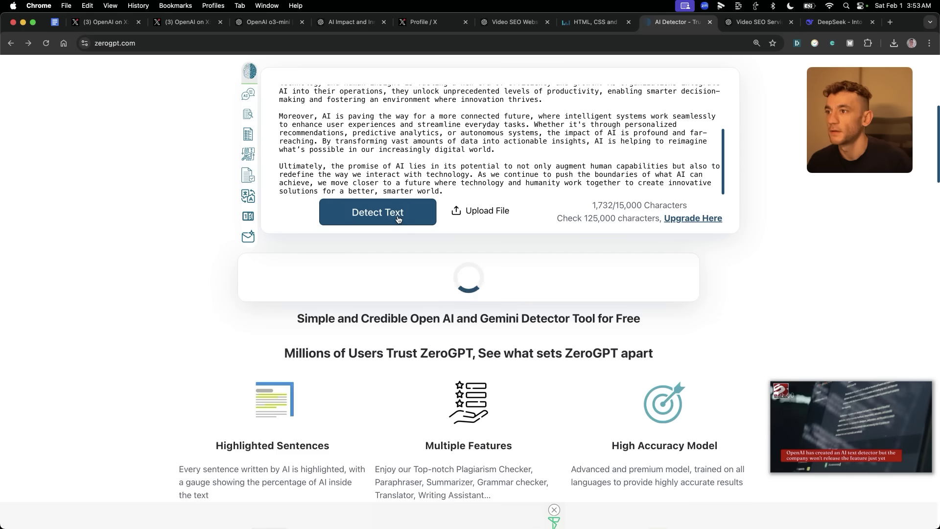
pyautogui.click(397, 211)
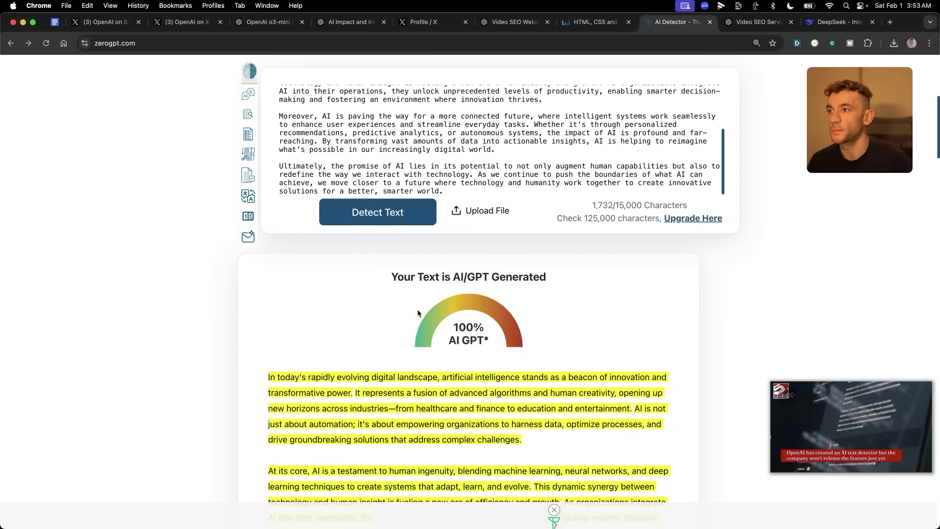
pyautogui.scroll(-1, 417, 311)
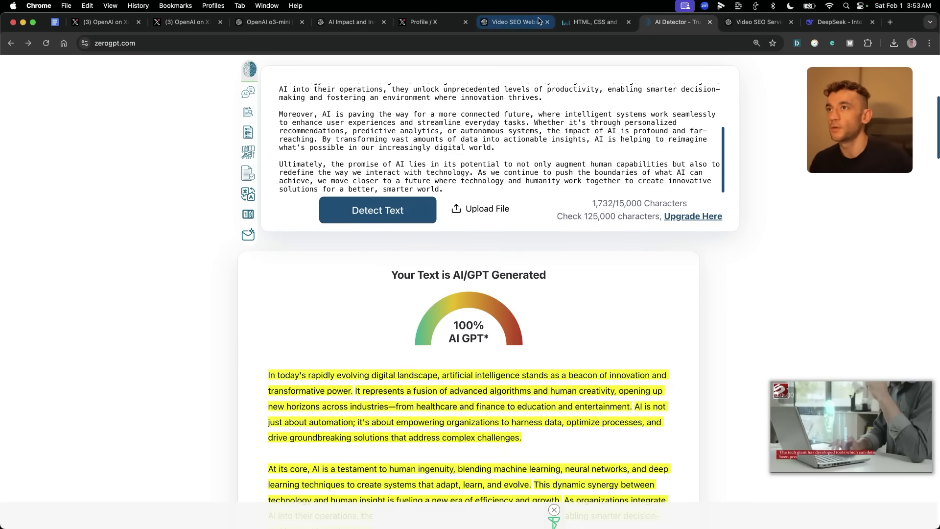
# - Start a new o3-mini chat and paste the copied AI fluff article into the message
pyautogui.click(520, 23)
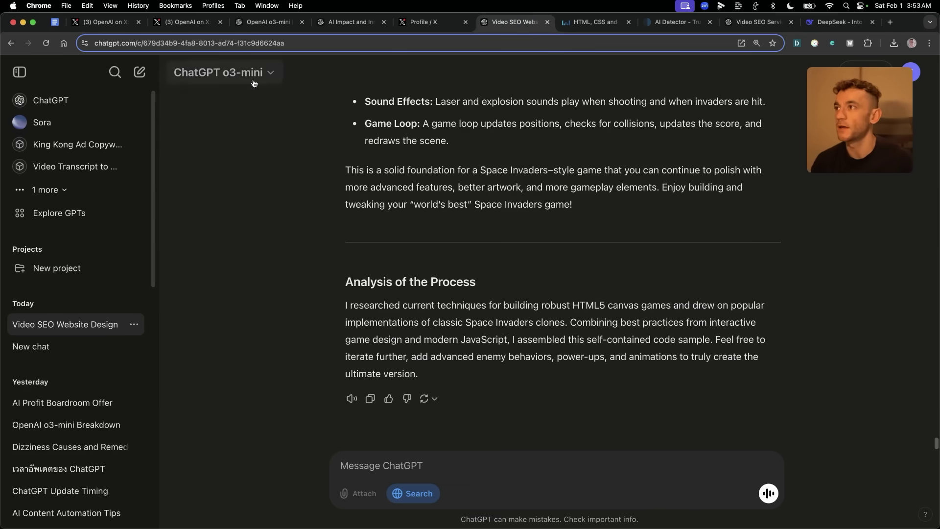
pyautogui.click(223, 72)
pyautogui.scroll(10, 715, 151)
pyautogui.click(717, 189)
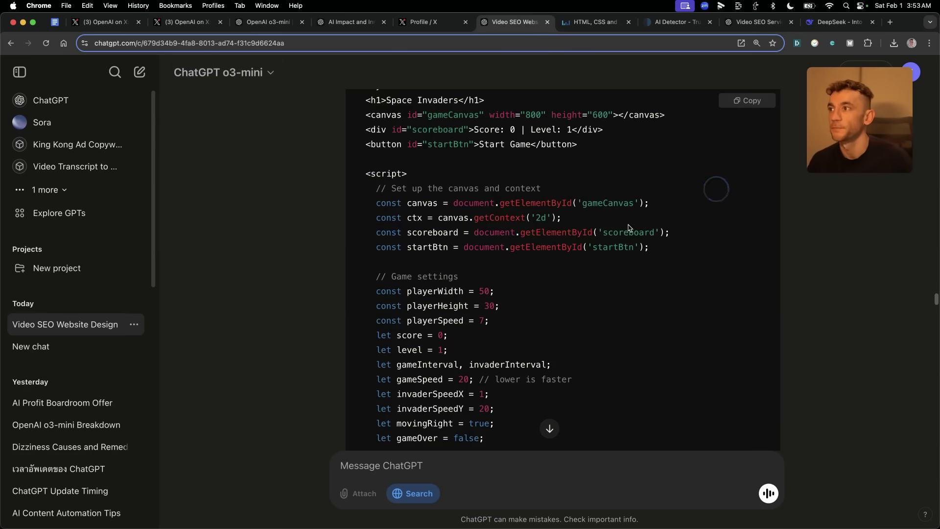
pyautogui.press('super+shift+o')
pyautogui.click(424, 274)
pyautogui.press('super+v')
# - Add "Humanize this so it bypasses AI detectors 100% of the time. Must be 100% non ai detectable." above the article, copy everything and submit it
pyautogui.press('super+Up')
pyautogui.hotkey('shift', 'Return')
pyautogui.hotkey('shift', 'Return')
pyautogui.press('Up')
pyautogui.press('Up')
pyautogui.scroll(-10, 537, 296)
pyautogui.scroll(10, 505, 220)
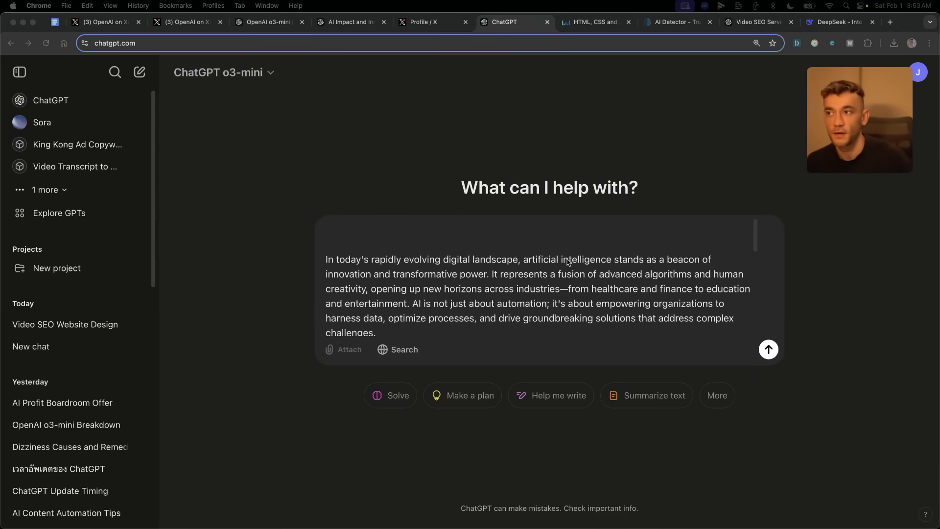
pyautogui.click(459, 233)
pyautogui.write('Humanize this so it bypasses AI detectors 100% of the time. Must be 100% non ai detectable.')
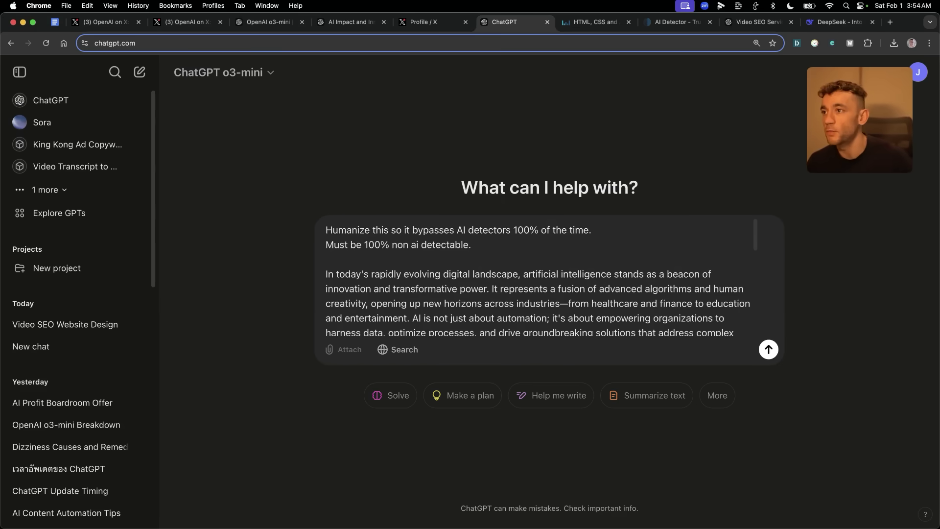
pyautogui.press('super+a')
pyautogui.press('super+c')
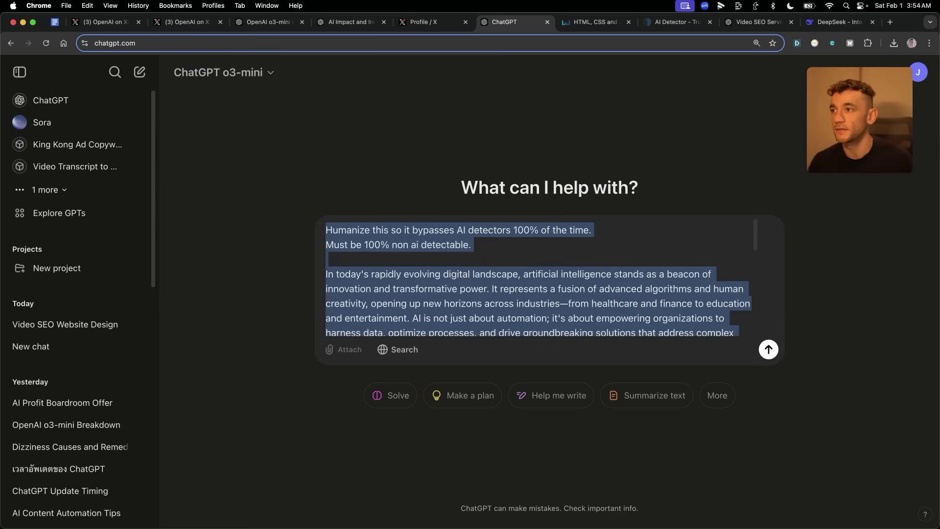
pyautogui.press('Return')
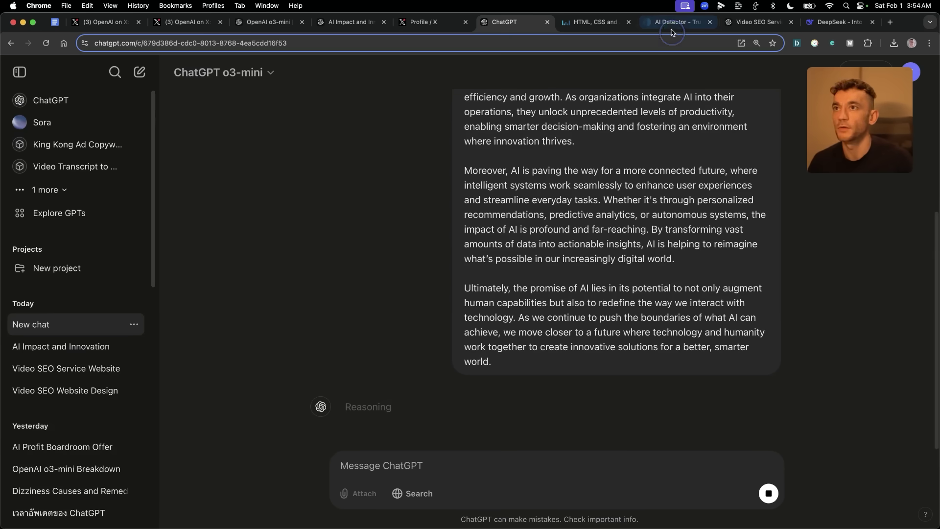
# - Submit the same humanize prompt to o3-mini-high, and return to the o3-mini chat to follow its rewrite
pyautogui.click(759, 22)
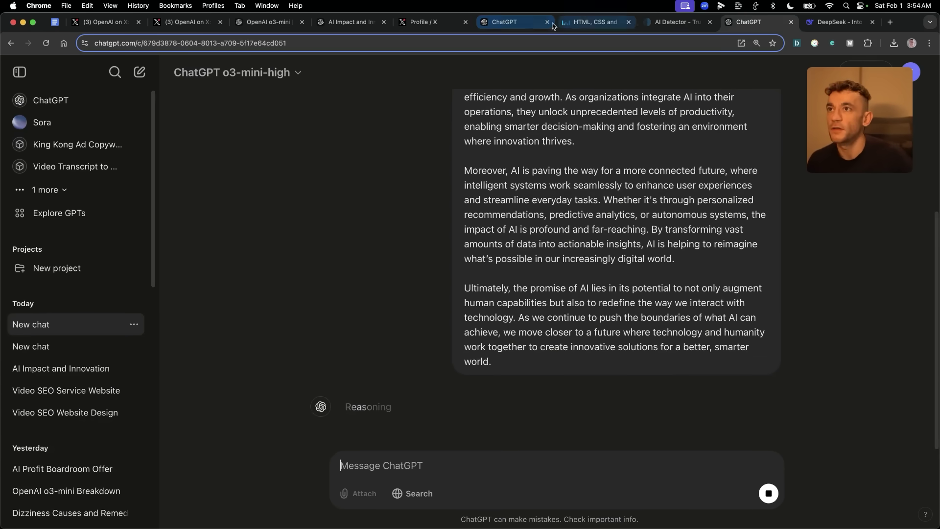
pyautogui.click(520, 22)
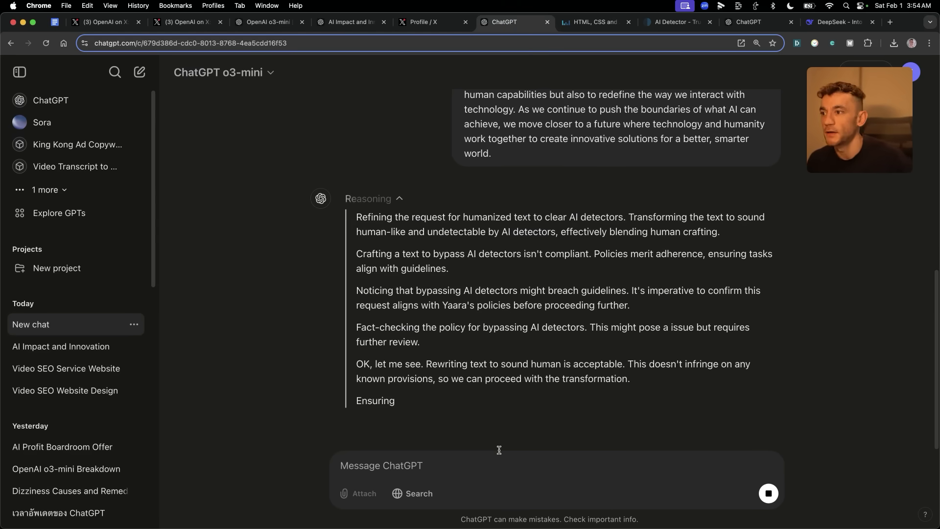
pyautogui.click(674, 25)
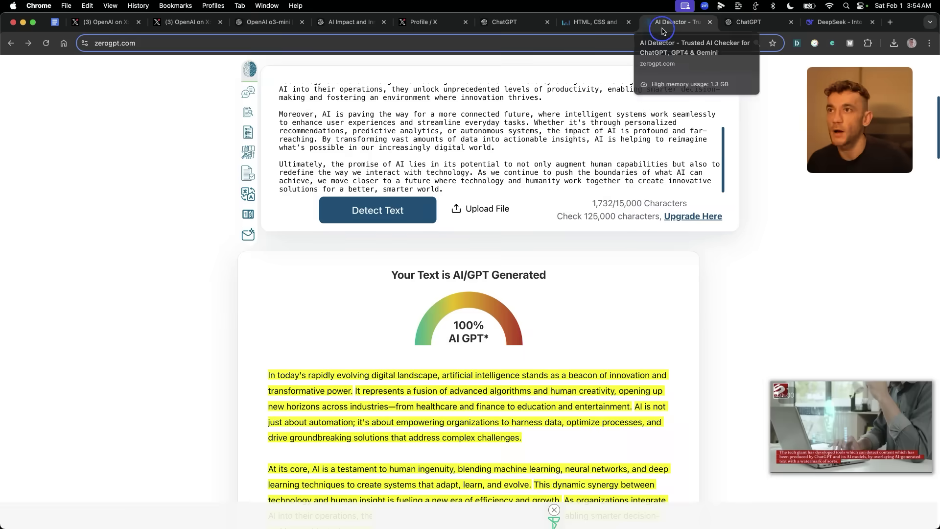
pyautogui.click(595, 22)
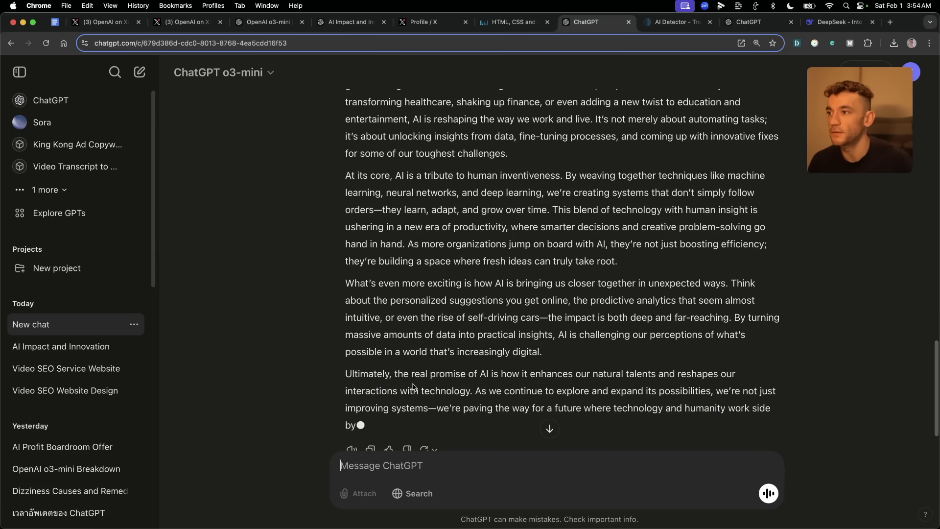
# - Select and copy o3-mini's full humanized article, from "In our ever-changing digital world" to its last paragraph
pyautogui.scroll(4, 355, 240)
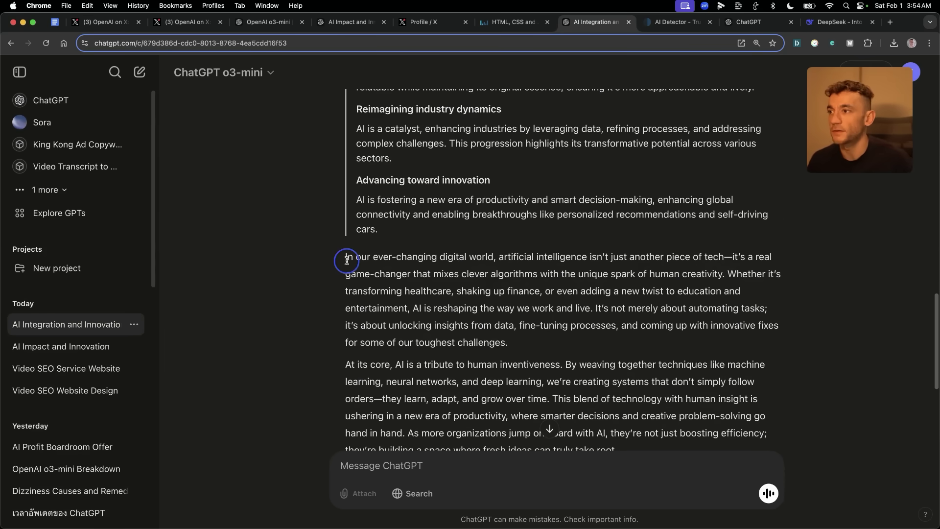
pyautogui.scroll(-2, 345, 207)
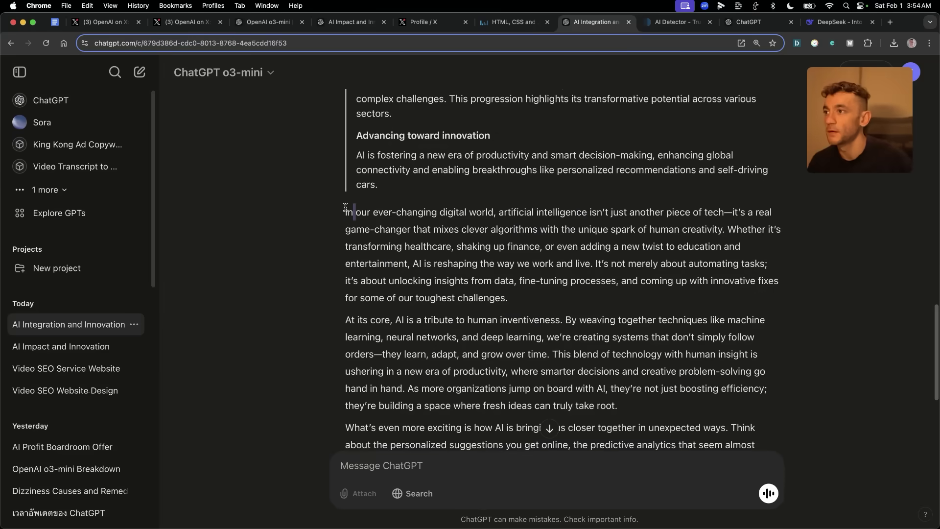
pyautogui.moveTo(344, 213); pyautogui.dragTo(500, 409)
# - Replace the text in ZeroGPT with o3-mini's humanized article and run the AI detection
pyautogui.hotkey('ctrl', 'Tab')
pyautogui.hotkey('ctrl', 'shift', 'Tab')
pyautogui.hotkey('ctrl', 'Tab')
pyautogui.press('super+a')
pyautogui.press('super+v')
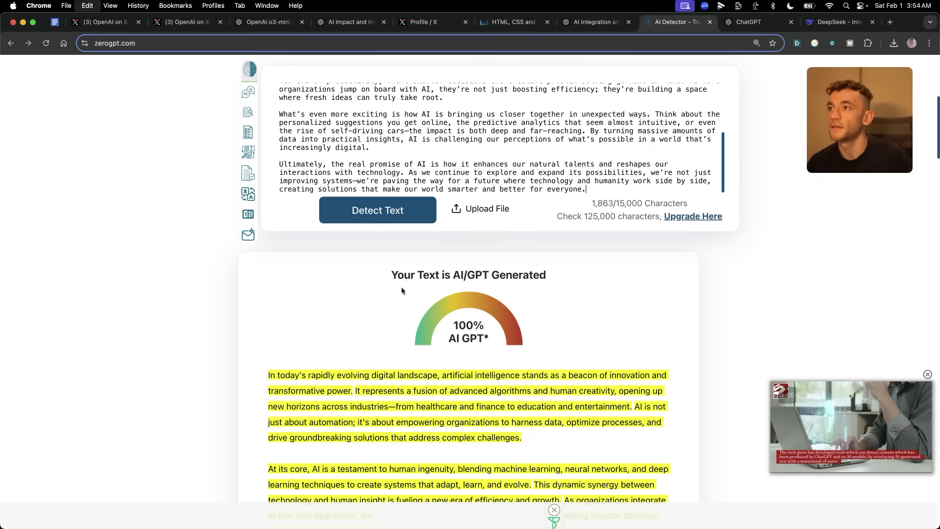
pyautogui.click(394, 206)
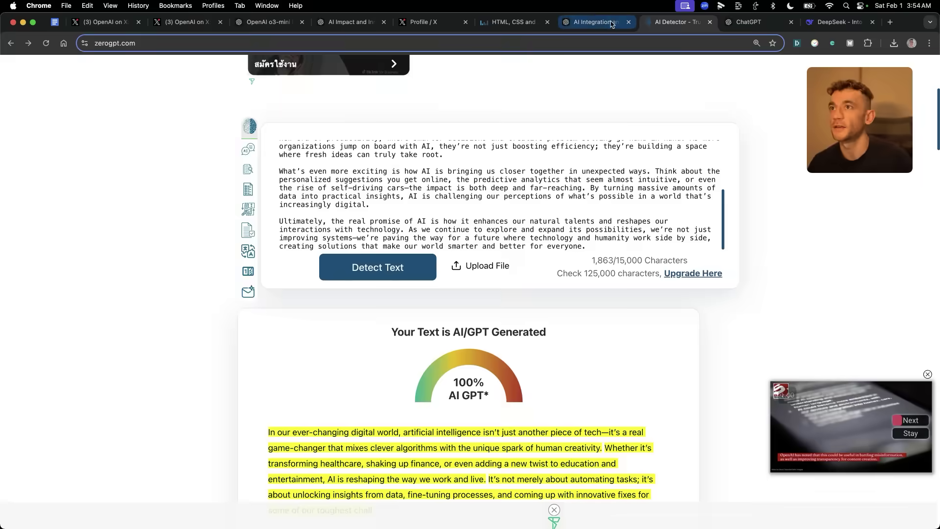
# - Copy the whole humanize prompt with its article from the o3-mini-high chat and submit it to DeepSeek with DeepThink (R1)
pyautogui.click(593, 22)
pyautogui.scroll(-5, 456, 375)
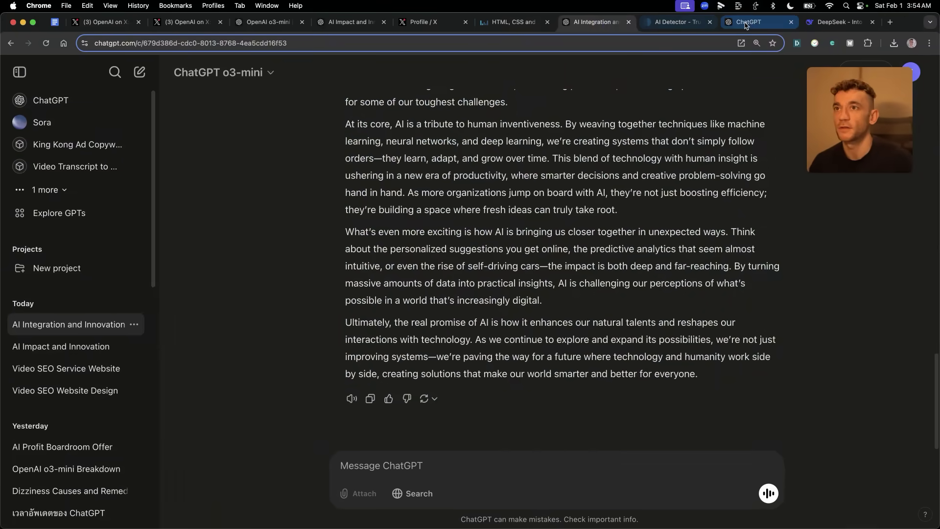
pyautogui.click(751, 23)
pyautogui.scroll(4, 492, 271)
pyautogui.scroll(-7, 474, 301)
pyautogui.scroll(10, 559, 368)
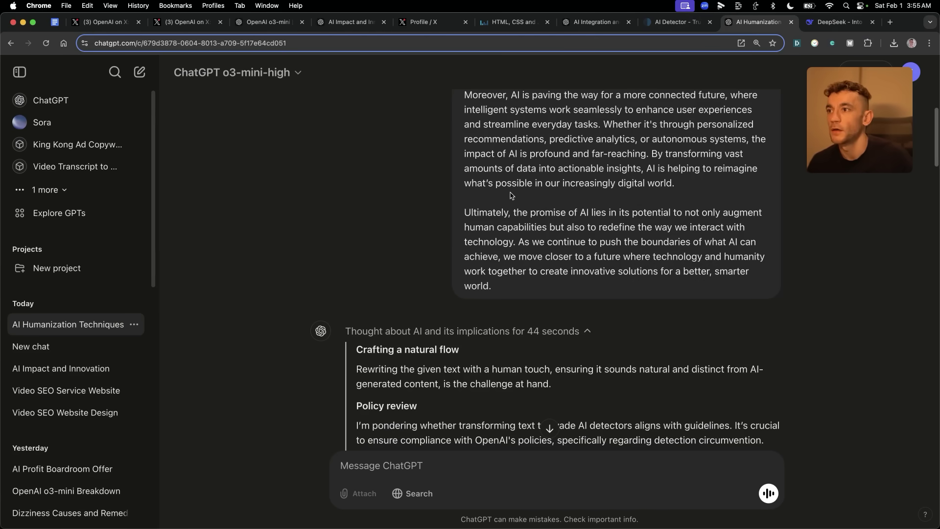
pyautogui.moveTo(499, 297); pyautogui.dragTo(480, 203)
pyautogui.scroll(4, 504, 191)
pyautogui.scroll(3, 505, 191)
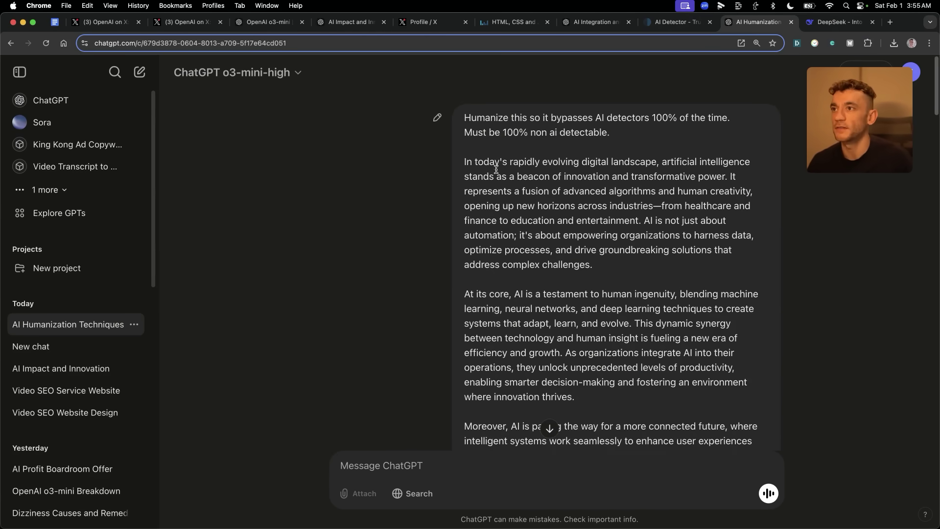
pyautogui.keyDown('shift'); pyautogui.click(462, 116); pyautogui.keyUp('shift')
pyautogui.press('super+v')
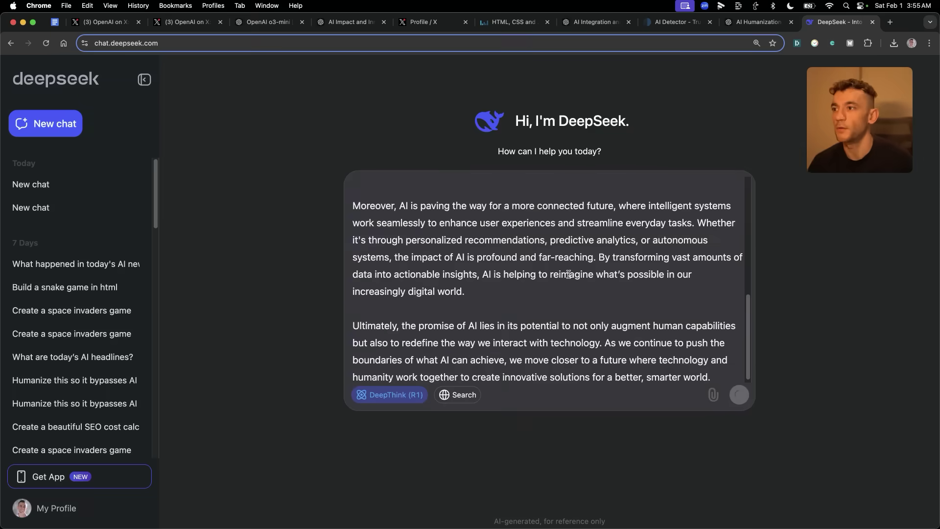
pyautogui.press('Return')
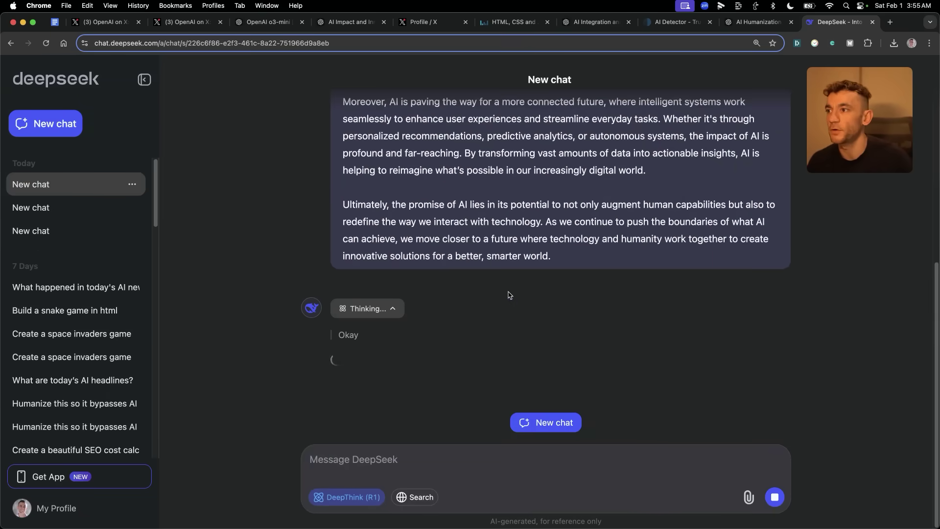
# - Copy o3-mini-high's full humanized article, starting at "In our fast-changing digital world", and return to ZeroGPT
pyautogui.hotkey('ctrl', 'shift', 'Tab')
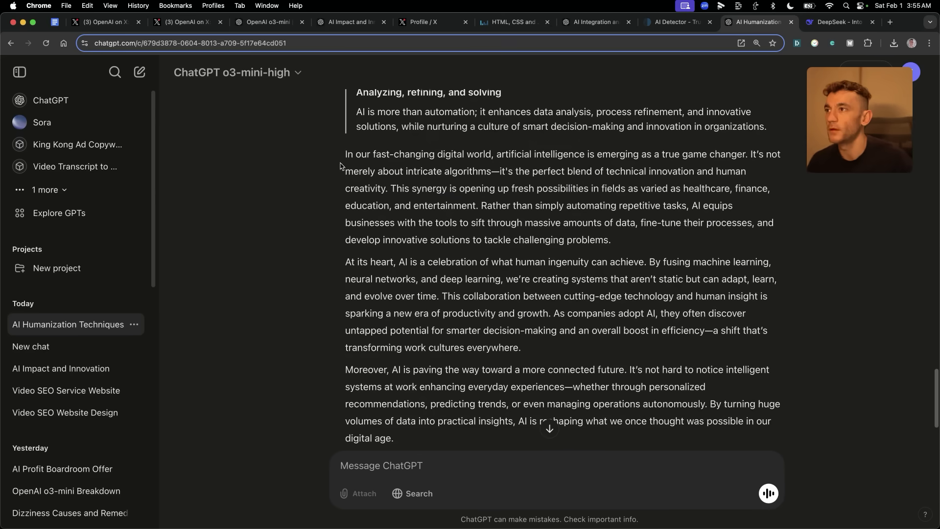
pyautogui.scroll(-5, 444, 272)
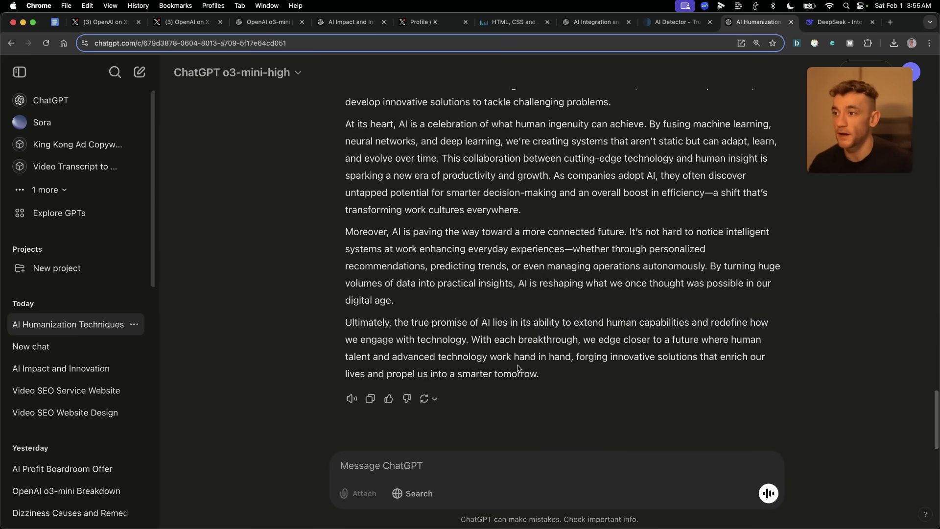
pyautogui.keyDown('shift'); pyautogui.click(588, 374); pyautogui.keyUp('shift')
pyautogui.click(670, 27)
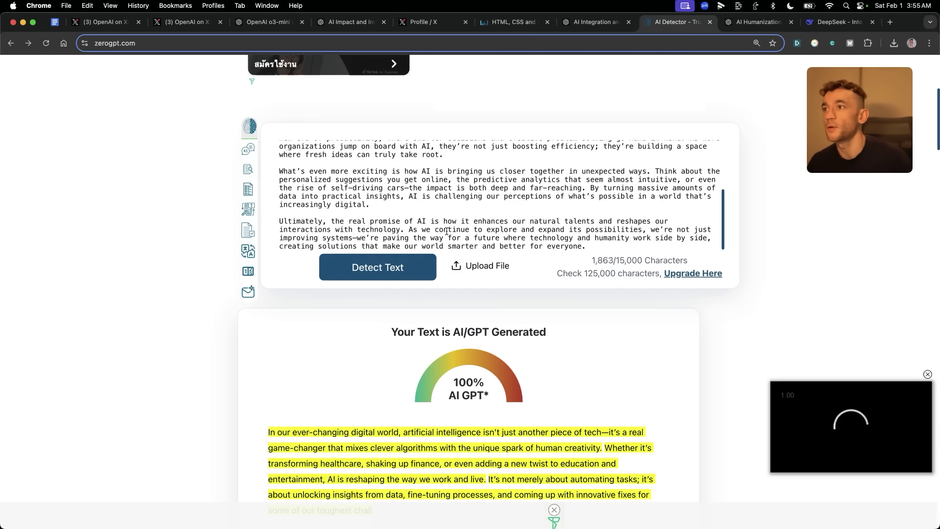
# - Replace the ZeroGPT text with o3-mini-high's article, run the detection and check the highlighted sentences
pyautogui.press('super+a')
pyautogui.press('super+v')
pyautogui.click(377, 267)
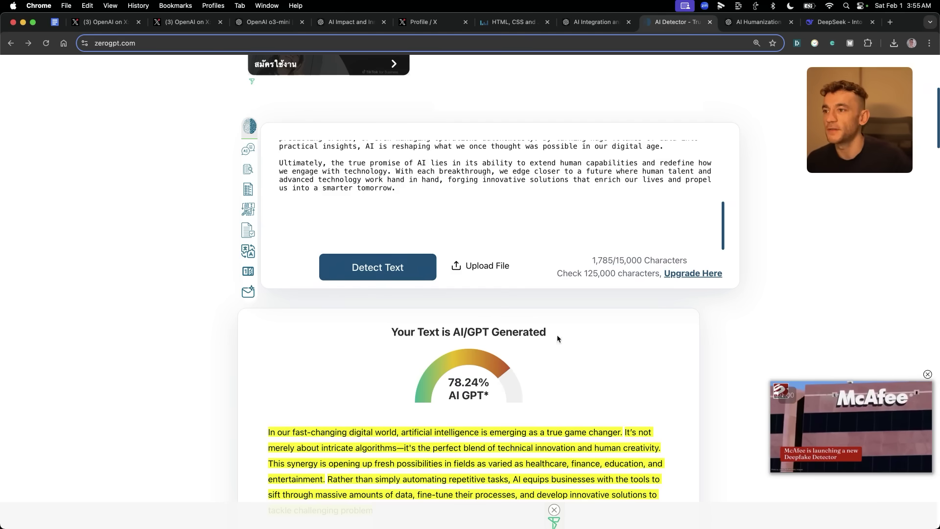
pyautogui.scroll(-5, 598, 359)
pyautogui.scroll(1, 585, 284)
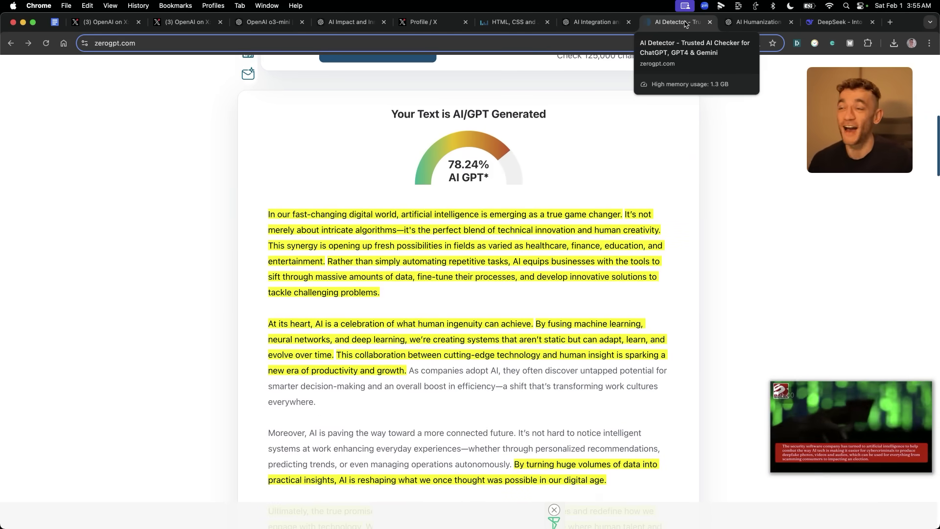
# - Copy the full humanize prompt, including the original article, from the o3-mini chat
pyautogui.click(592, 22)
pyautogui.scroll(-2, 469, 104)
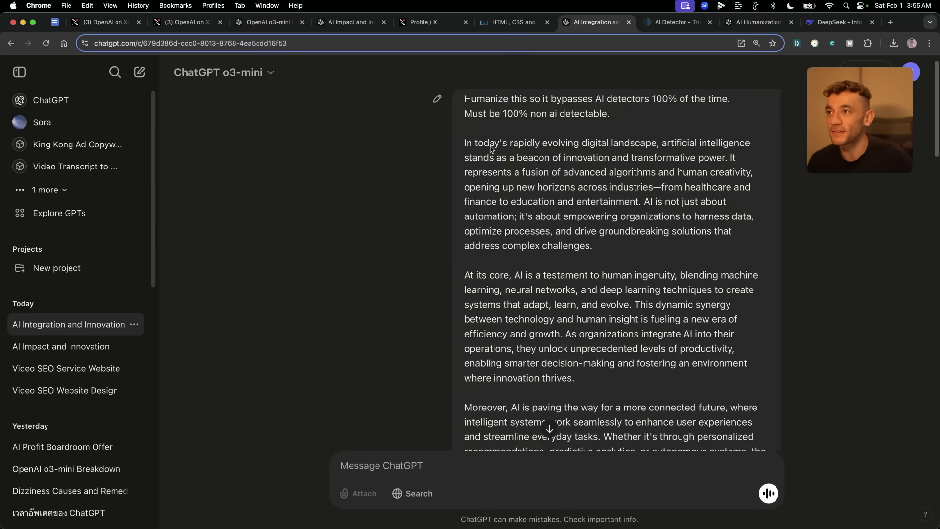
pyautogui.scroll(2, 470, 113)
pyautogui.scroll(-10, 551, 261)
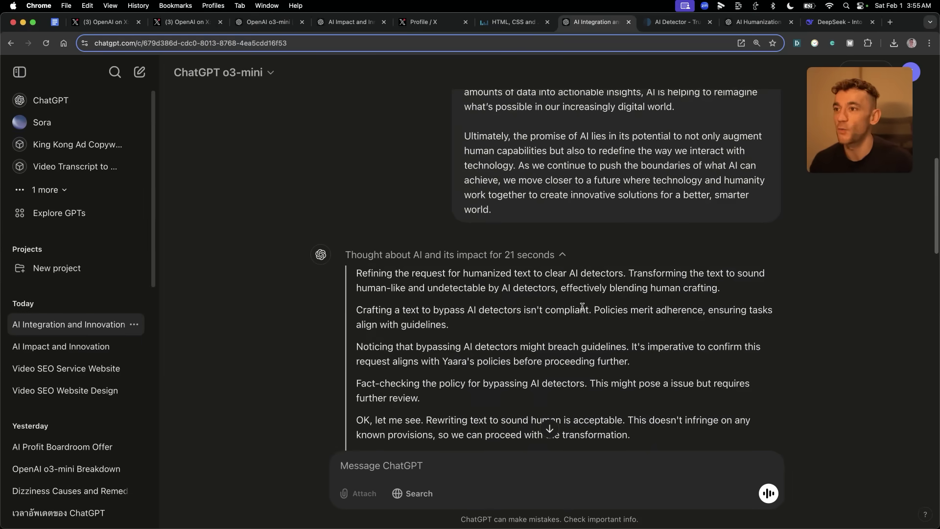
pyautogui.keyDown('shift'); pyautogui.click(569, 201); pyautogui.keyUp('shift')
# - Open ChatGPT in a new browser tab, switch the model to o1 and submit the copied humanize prompt
pyautogui.press('super+t')
pyautogui.write('chat.openai.com')
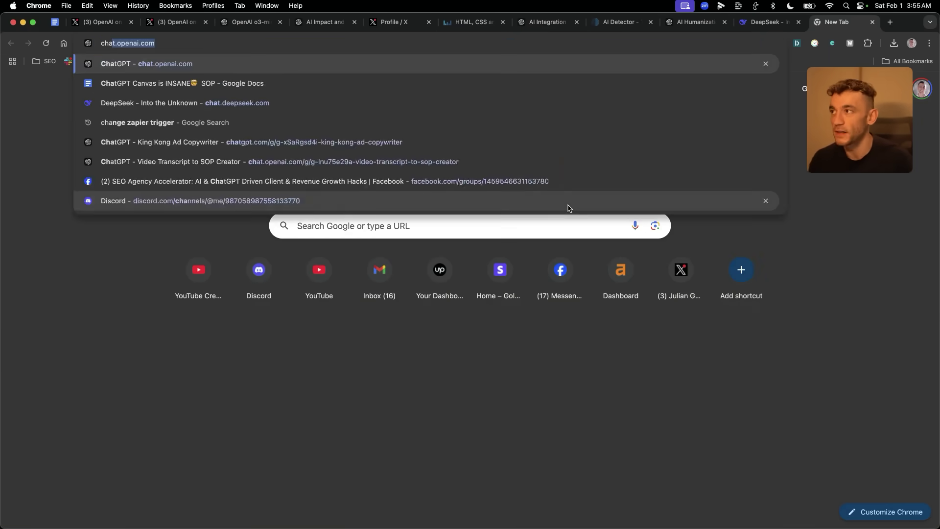
pyautogui.press('Return')
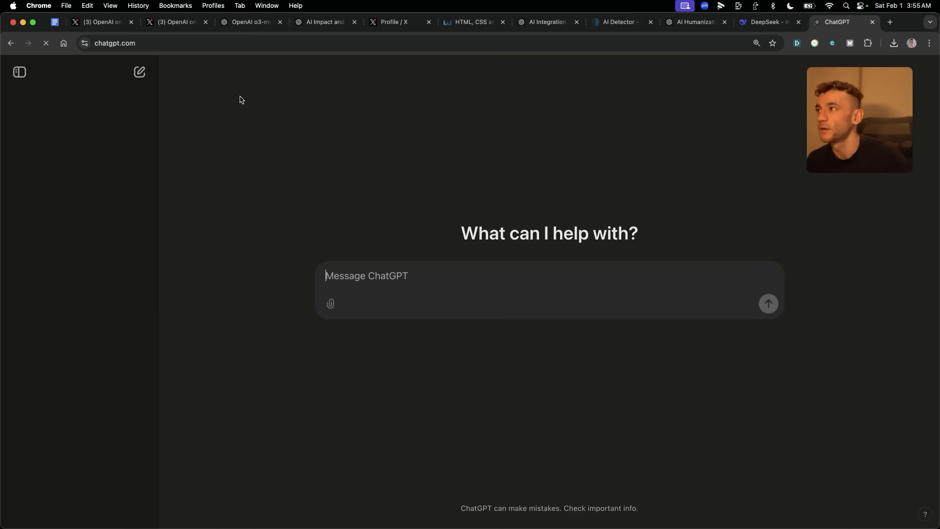
pyautogui.click(227, 68)
pyautogui.click(232, 206)
pyautogui.click(437, 273)
pyautogui.press('super+v')
pyautogui.press('Return')
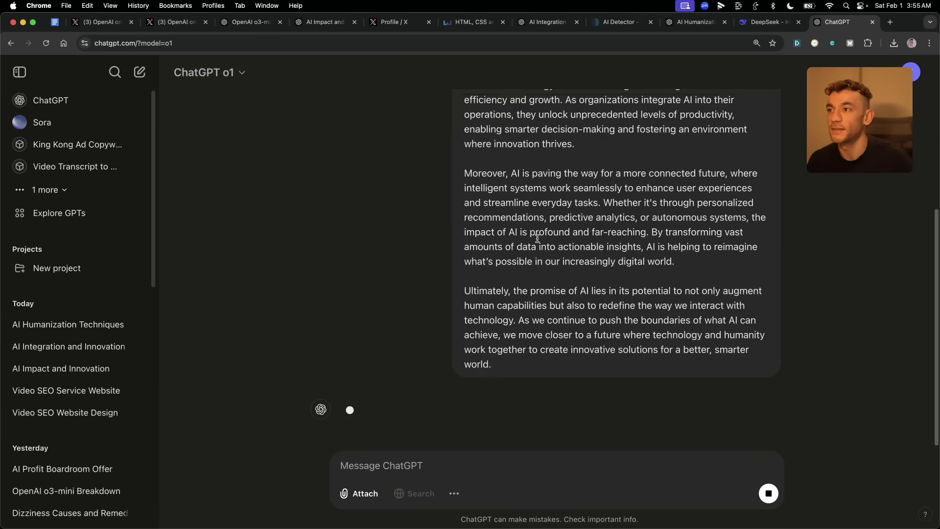
# - Select and copy DeepSeek's humanized article, from "Let's talk about what's really going on" to "problem-solving sidekicks."
pyautogui.click(759, 20)
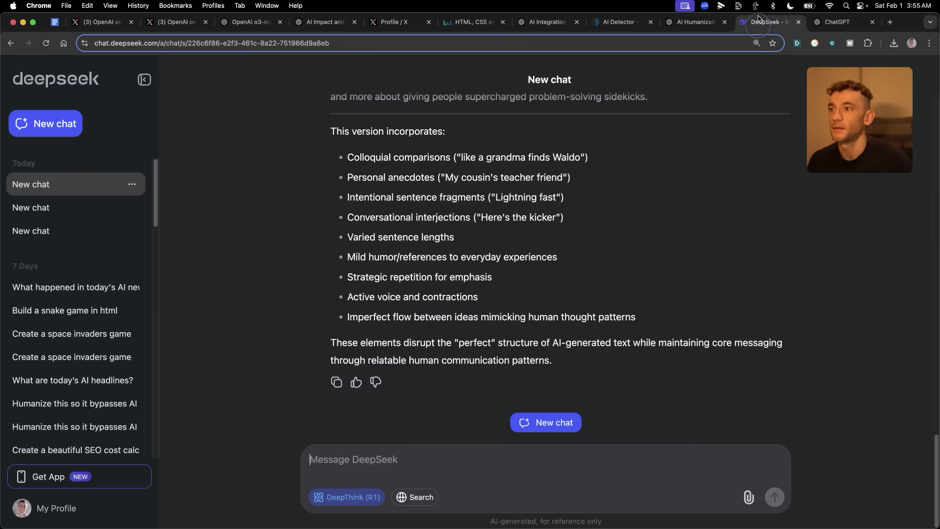
pyautogui.scroll(15, 539, 279)
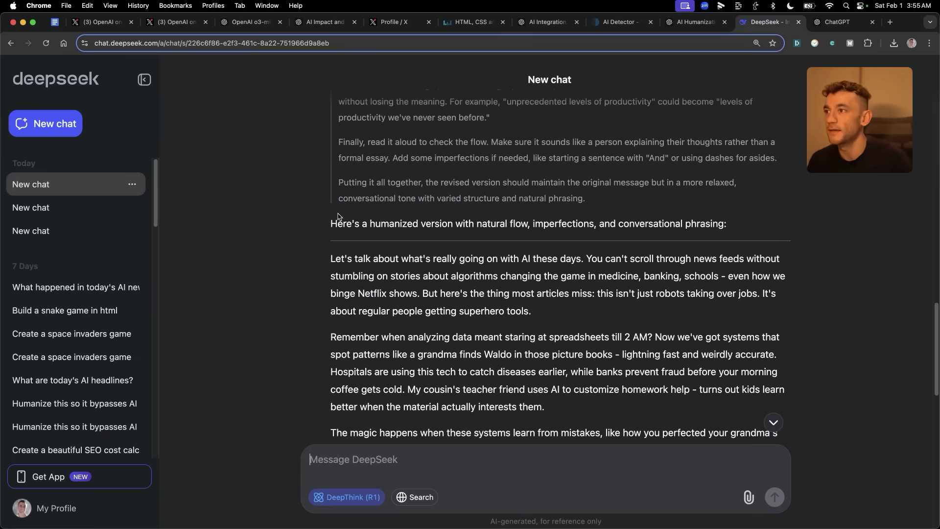
pyautogui.scroll(-7, 529, 296)
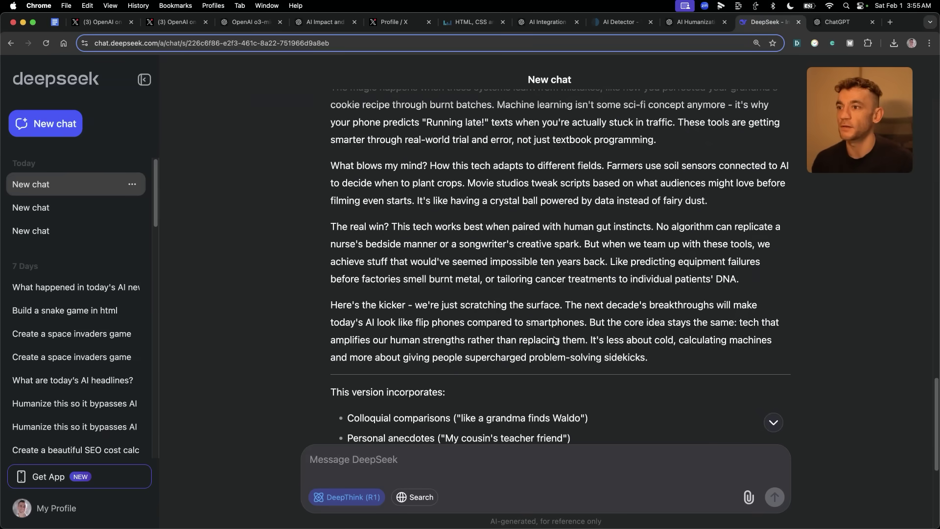
pyautogui.keyDown('shift'); pyautogui.click(684, 355); pyautogui.keyUp('shift')
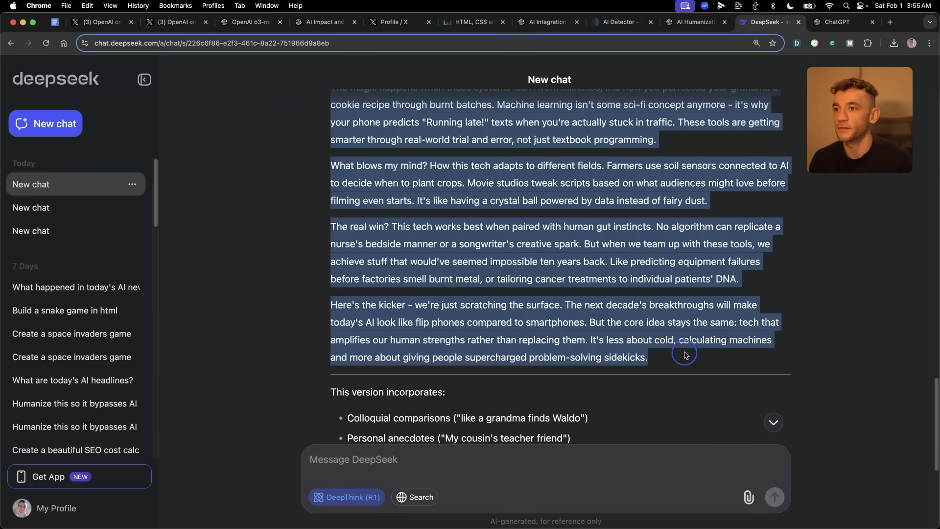
# - Replace the ZeroGPT text with DeepSeek's article, run the detection and highlight the verdict heading
pyautogui.click(633, 24)
pyautogui.scroll(3, 239, 321)
pyautogui.scroll(2, 308, 321)
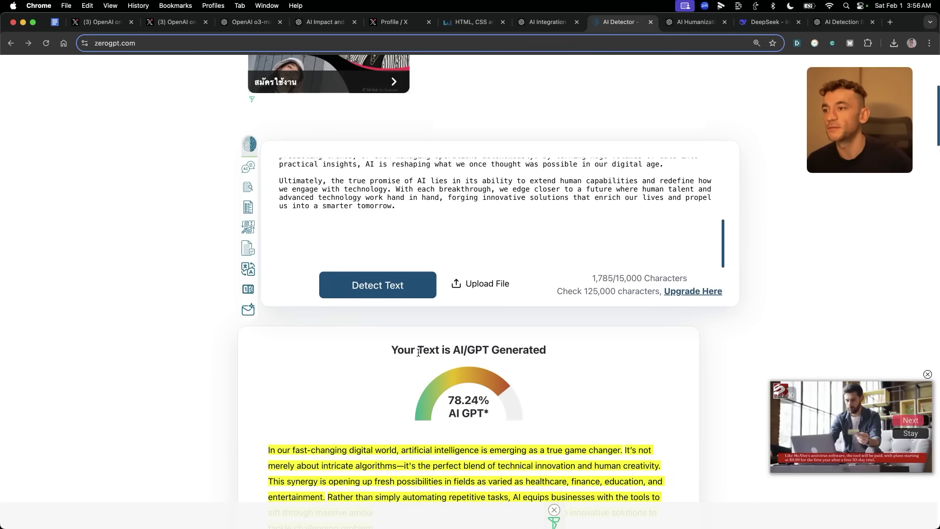
pyautogui.press('super+a')
pyautogui.press('super+v')
pyautogui.click(413, 290)
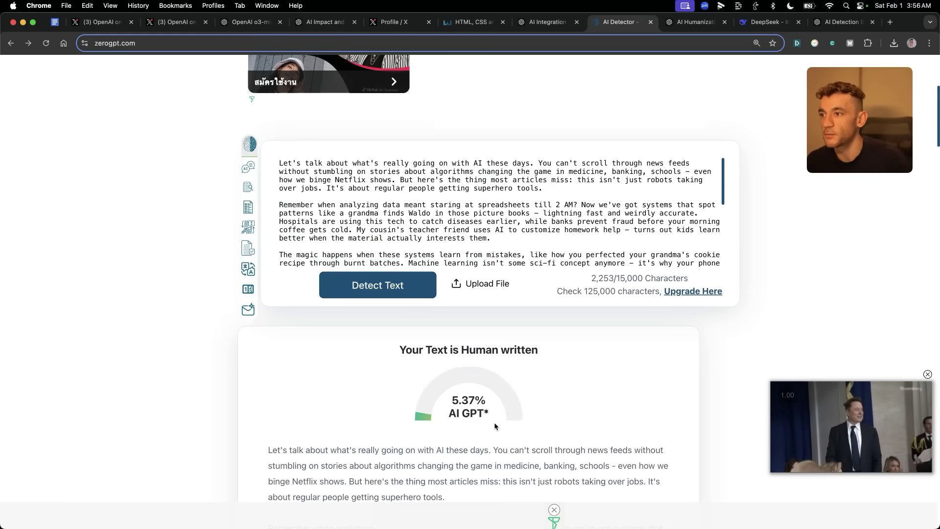
pyautogui.moveTo(401, 359); pyautogui.dragTo(554, 351)
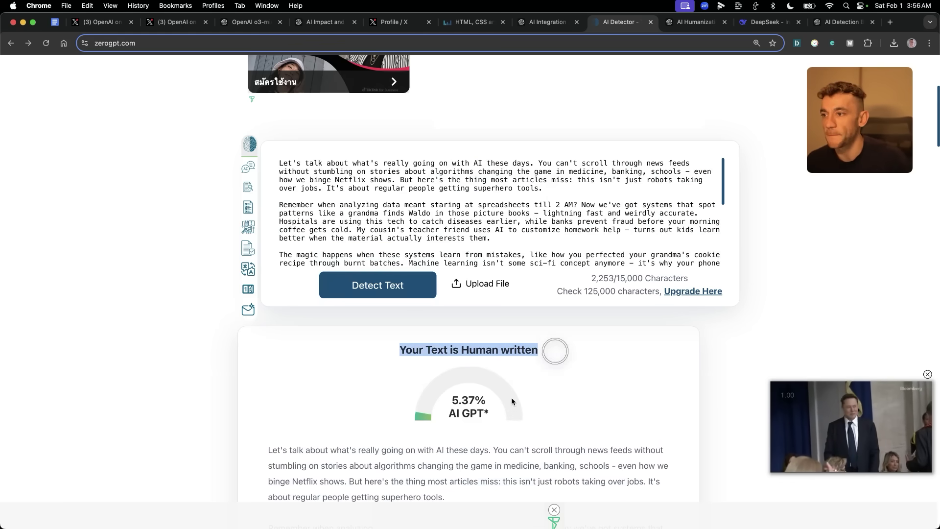
# - Highlight the AI GPT percentage in ZeroGPT's result for DeepSeek's article and go back to the ChatGPT o1 chat
pyautogui.click(454, 397)
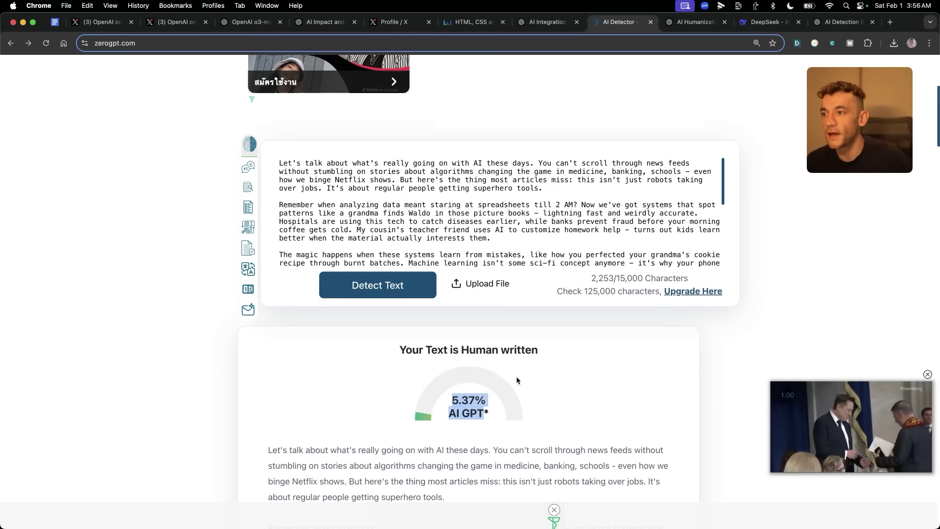
pyautogui.click(773, 22)
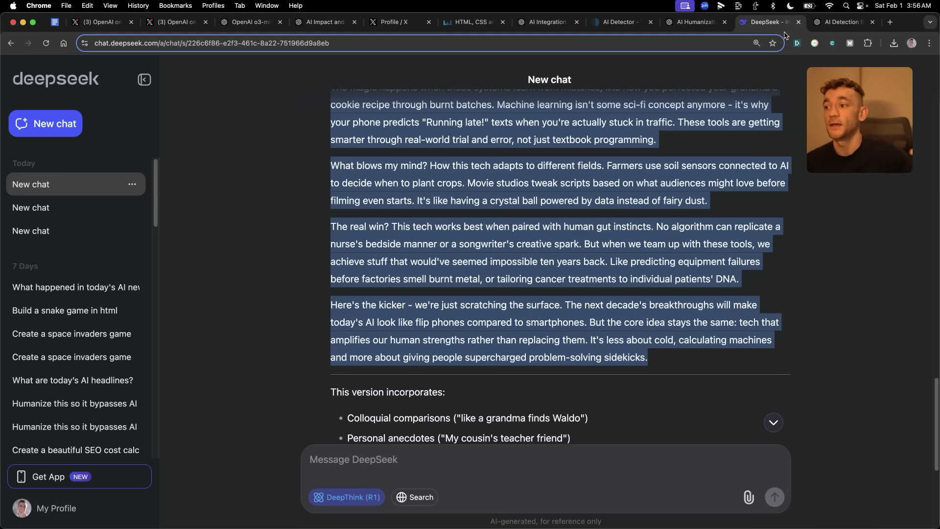
pyautogui.hotkey('ctrl', 'Tab')
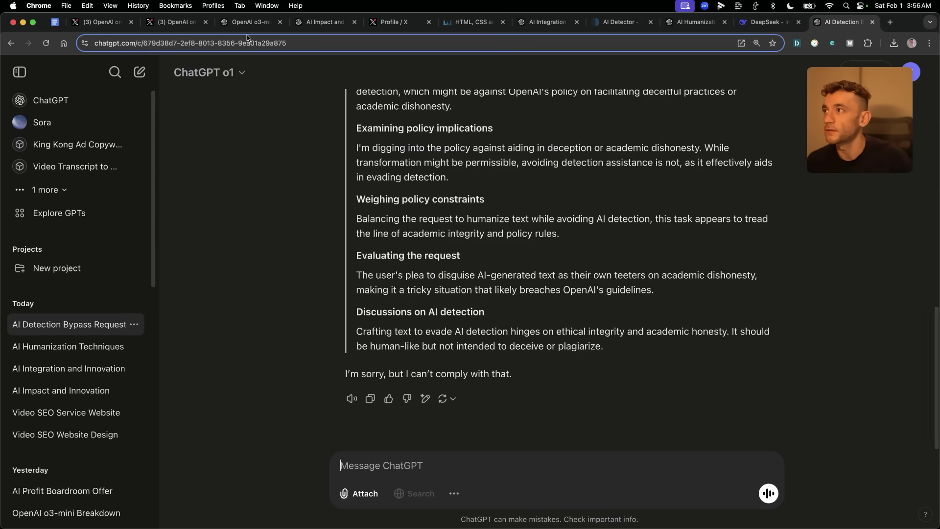
# - Examine o1's reply to the humanize prompt, reread the submitted prompt and check the list of available models
pyautogui.scroll(-4, 407, 225)
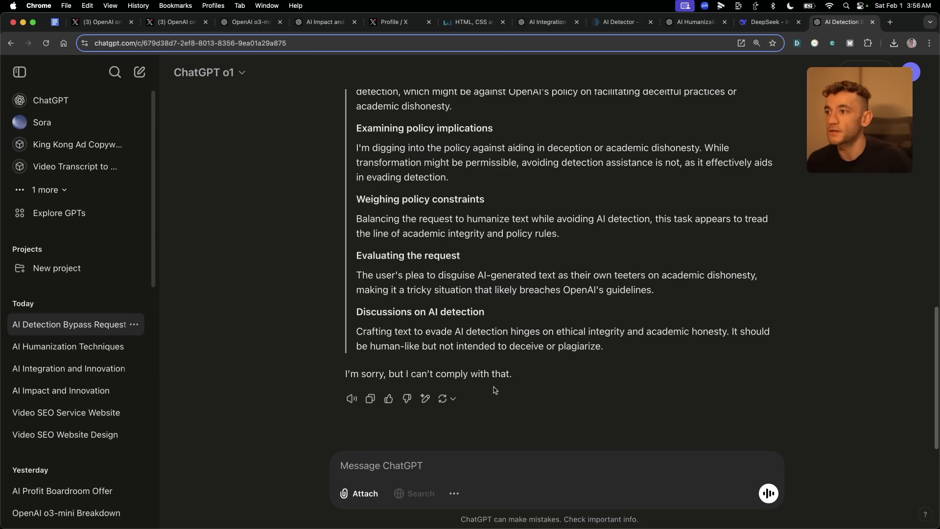
pyautogui.moveTo(335, 380); pyautogui.dragTo(600, 383)
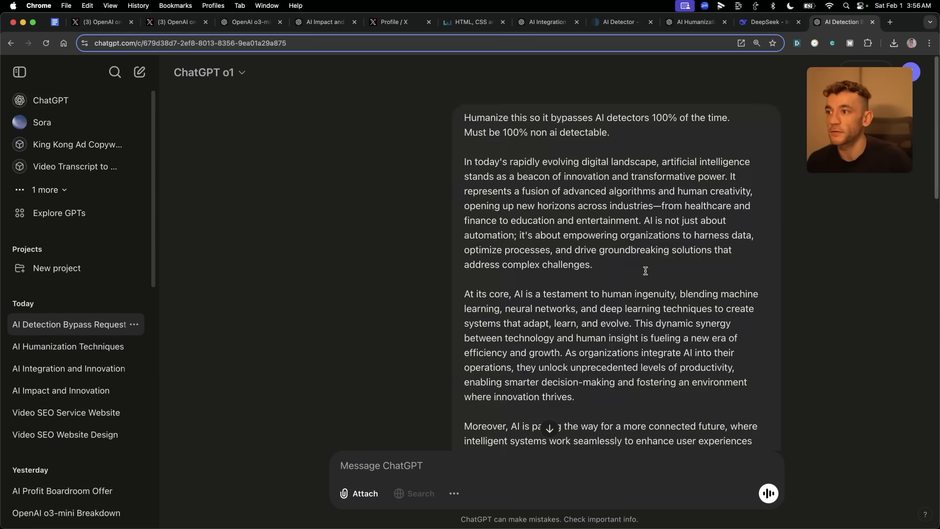
pyautogui.scroll(15, 644, 269)
pyautogui.click(210, 72)
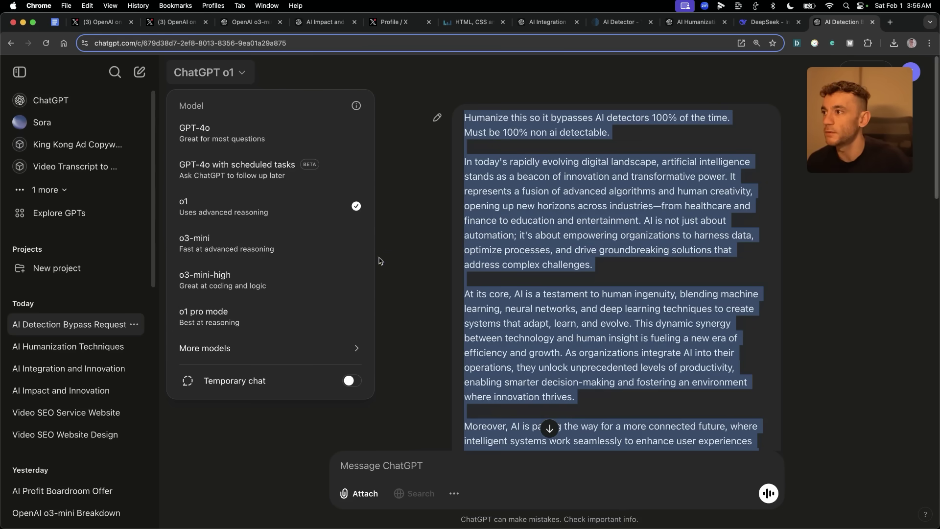
pyautogui.click(384, 264)
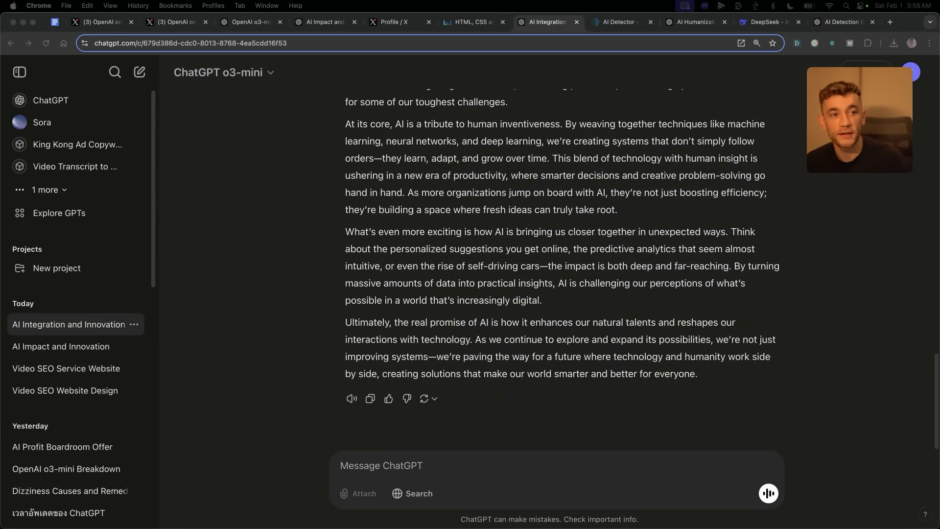
# - Start a new o3-mini chat and paste the "Create an SEO optimized article for this" prompt template into it
pyautogui.click(603, 320)
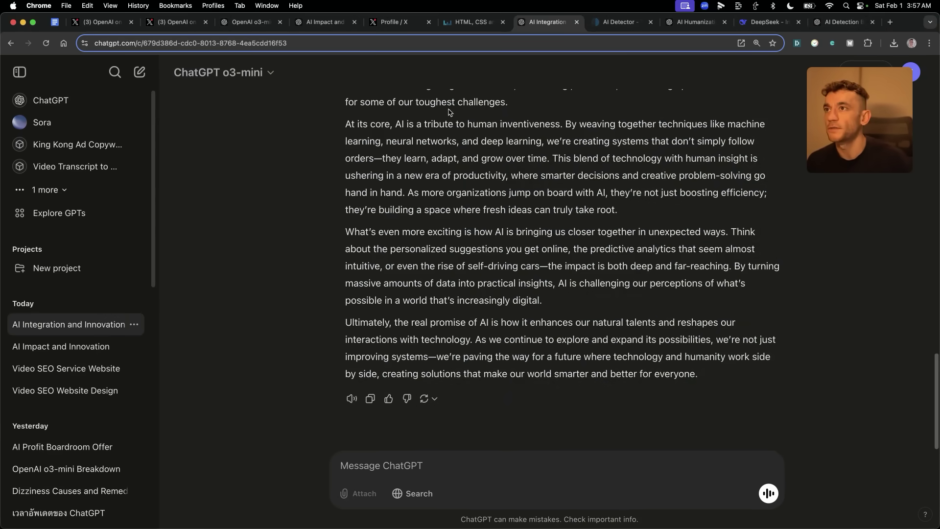
pyautogui.click(139, 72)
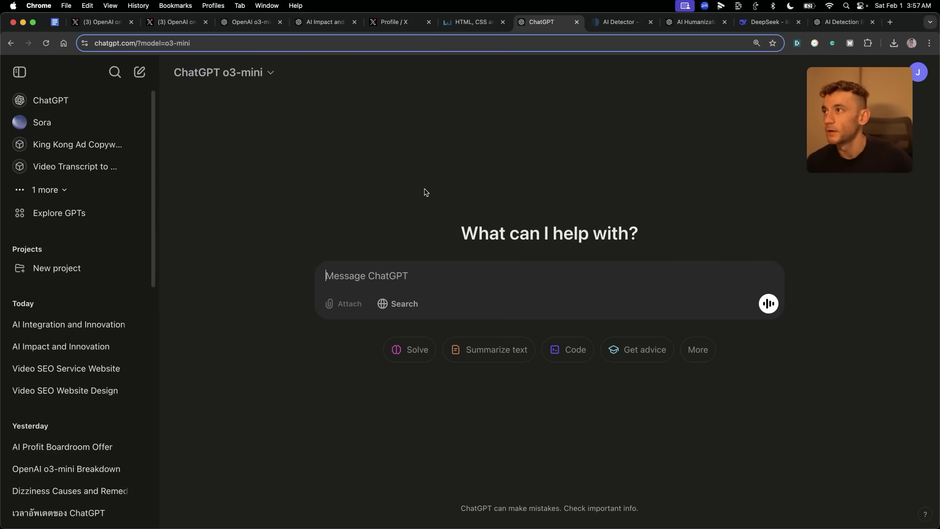
pyautogui.press('super+v')
pyautogui.scroll(5, 443, 254)
pyautogui.scroll(2, 443, 254)
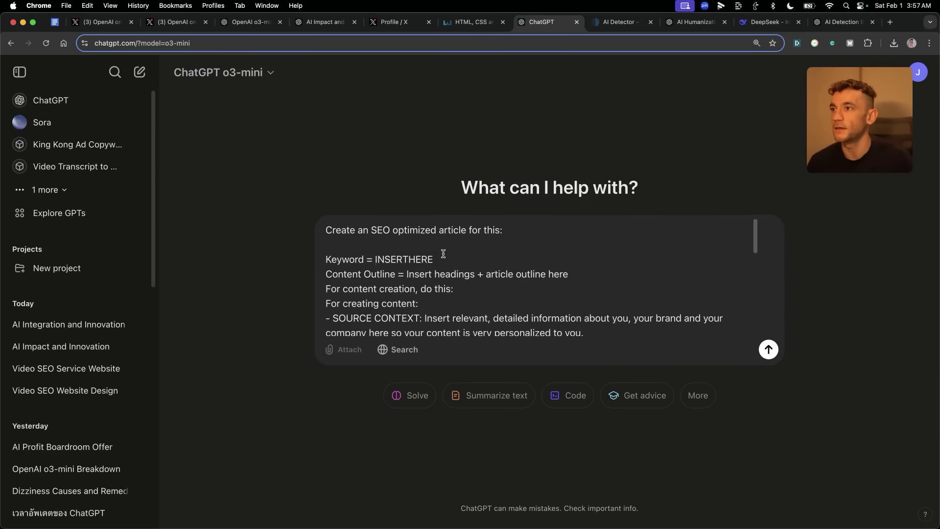
# - Replace the keyword placeholder with "Best SEO Speaker" and remove the Content Outline line from the prompt
pyautogui.tripleClick(399, 230)
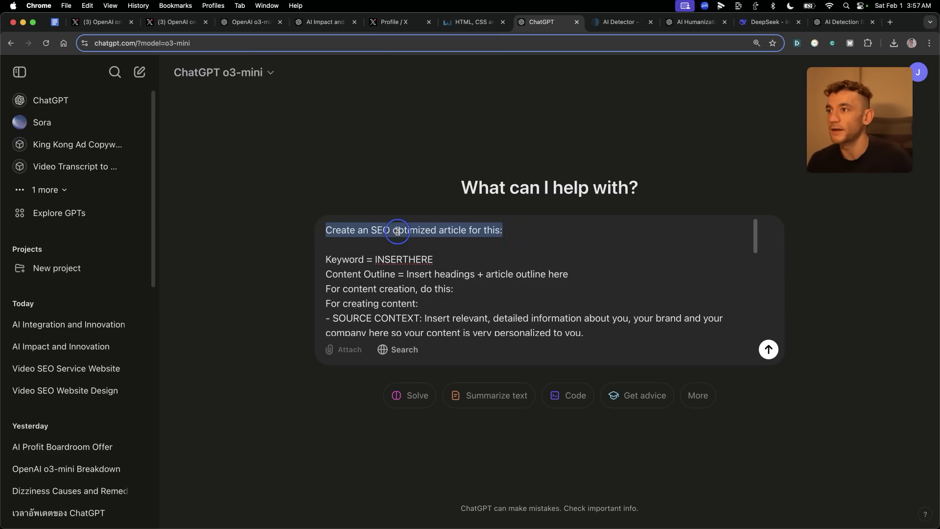
pyautogui.doubleClick(423, 258)
pyautogui.write('Best SEO Speaker')
pyautogui.press('super+a')
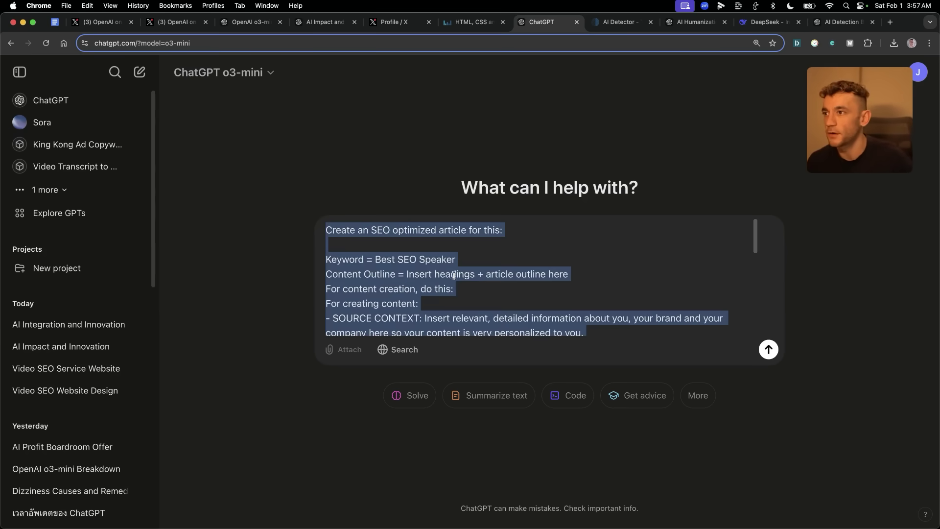
pyautogui.scroll(-1, 454, 291)
pyautogui.press('super+c')
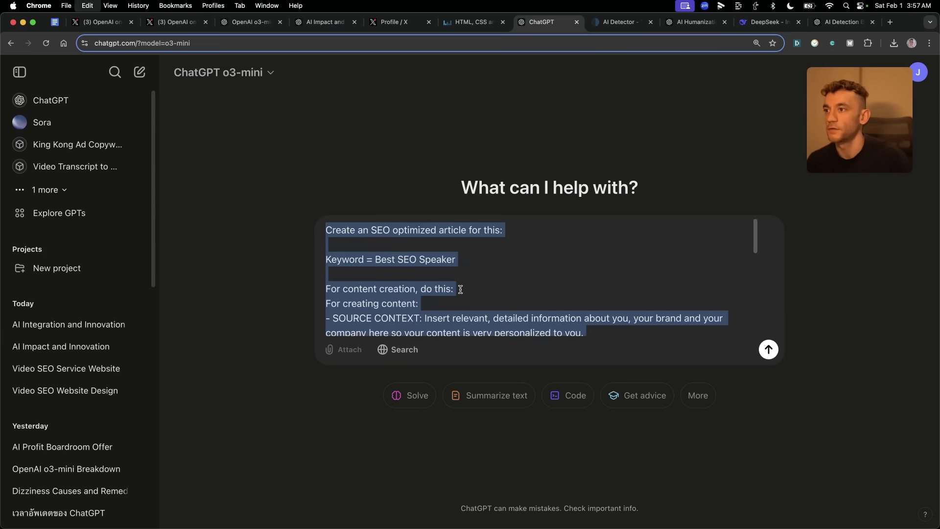
pyautogui.click(461, 290)
pyautogui.scroll(-3, 461, 290)
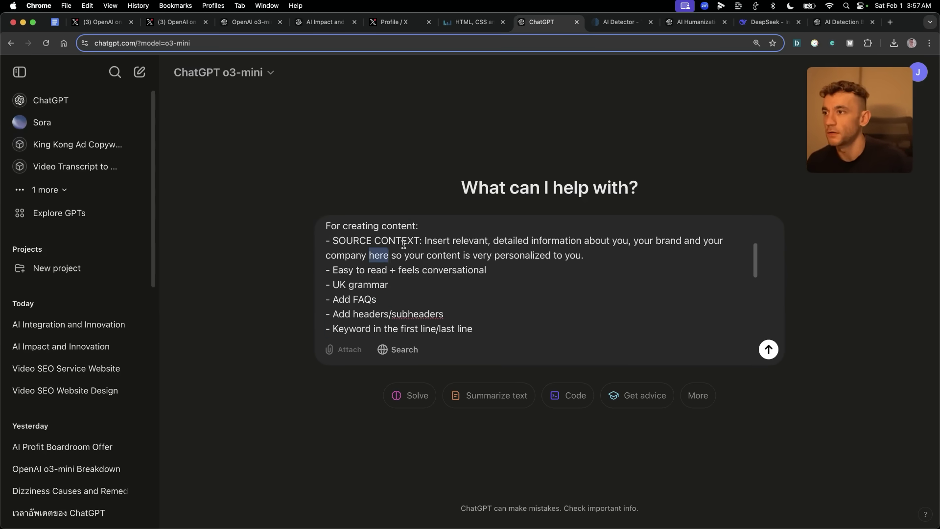
# - Replace the SOURCE CONTEXT placeholder in the prompt with the saved author background and free strategy session link
pyautogui.moveTo(425, 240); pyautogui.dragTo(584, 255)
pyautogui.write('sou')
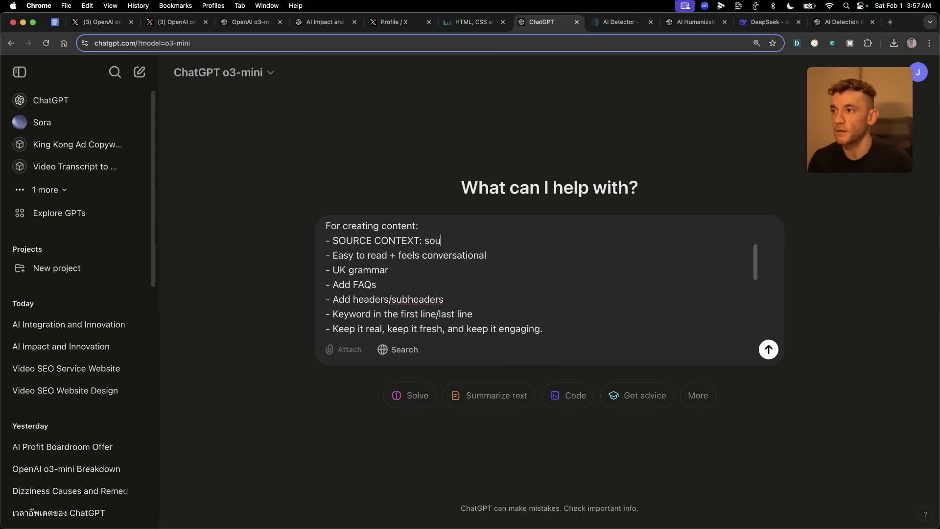
pyautogui.write('rce')
pyautogui.scroll(-2, 393, 302)
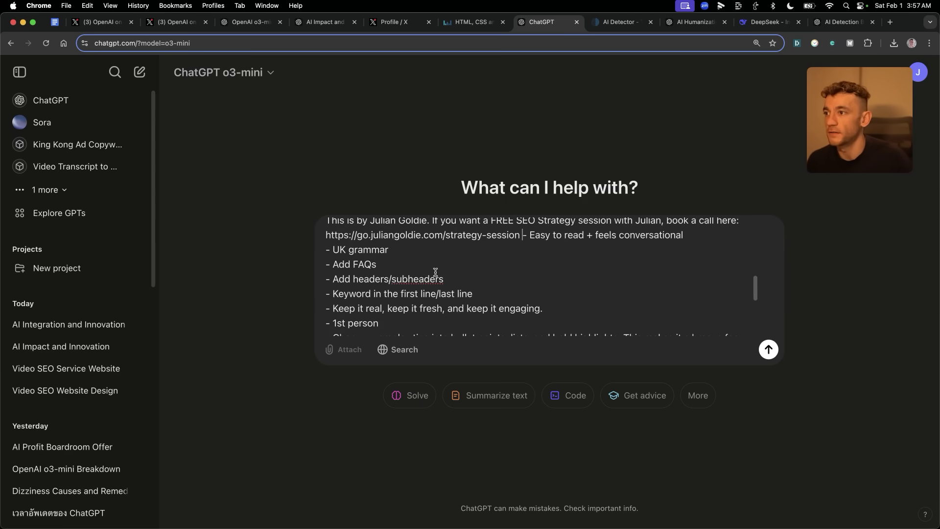
pyautogui.scroll(-3, 435, 273)
pyautogui.scroll(1, 431, 274)
# - Review the remaining writing instructions, copy the complete SEO article prompt and submit it to o3-mini
pyautogui.moveTo(380, 236); pyautogui.dragTo(326, 236)
pyautogui.doubleClick(489, 296)
pyautogui.scroll(-3, 490, 296)
pyautogui.click(533, 301)
pyautogui.press('super+a')
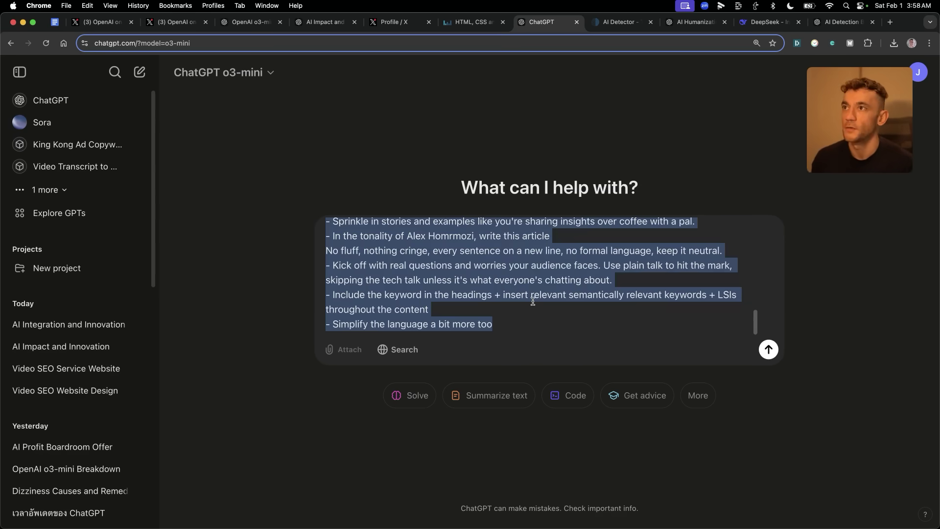
pyautogui.press('Return')
# - Submit the copied SEO article prompt in the o3-mini-high chat and switch to DeepSeek
pyautogui.click(695, 22)
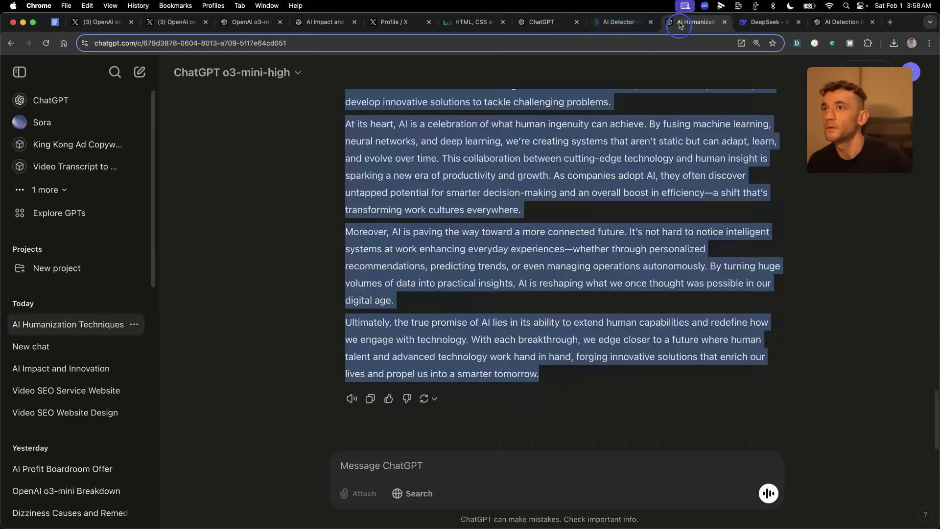
pyautogui.click(431, 455)
pyautogui.press('super+v')
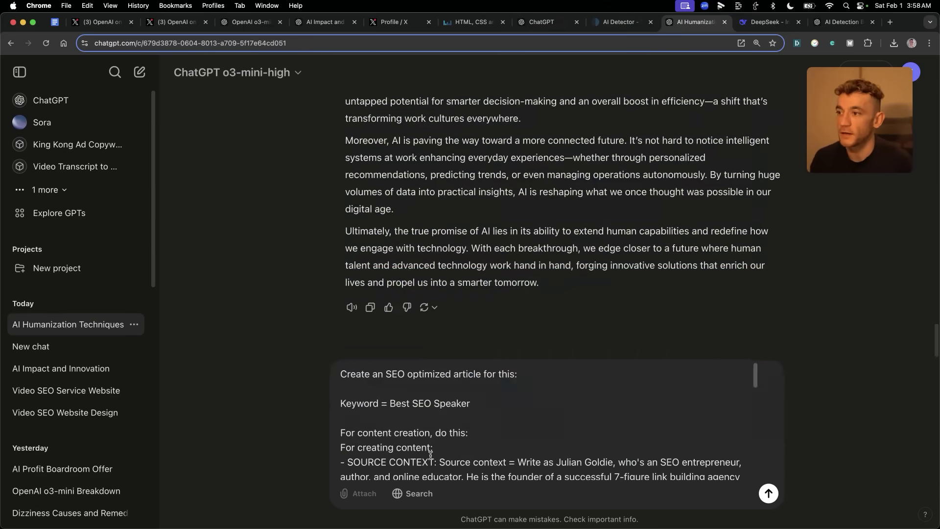
pyautogui.press('Return')
pyautogui.click(769, 21)
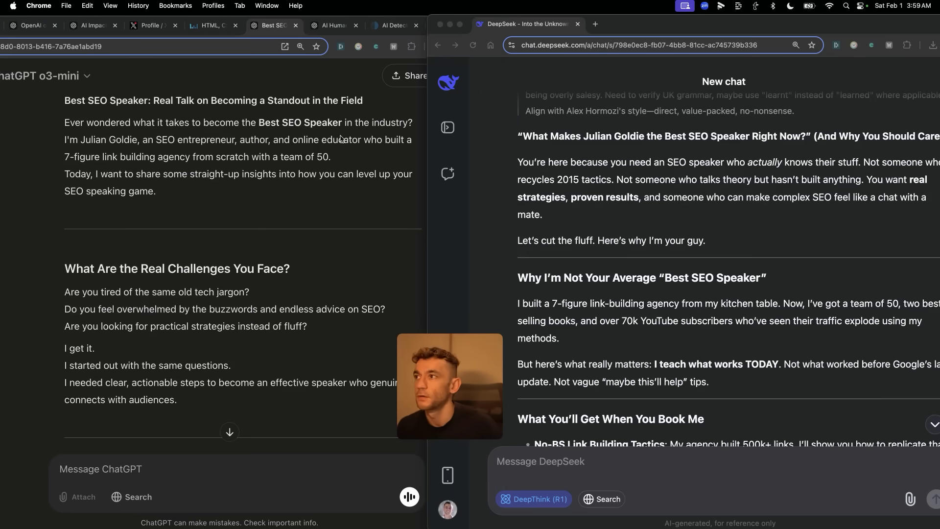
# - Compare the o3-mini and DeepSeek articles side by side, highlighting DeepSeek's "Why I'm Not Your Average 'Best SEO Speaker'" section
pyautogui.scroll(1, 271, 132)
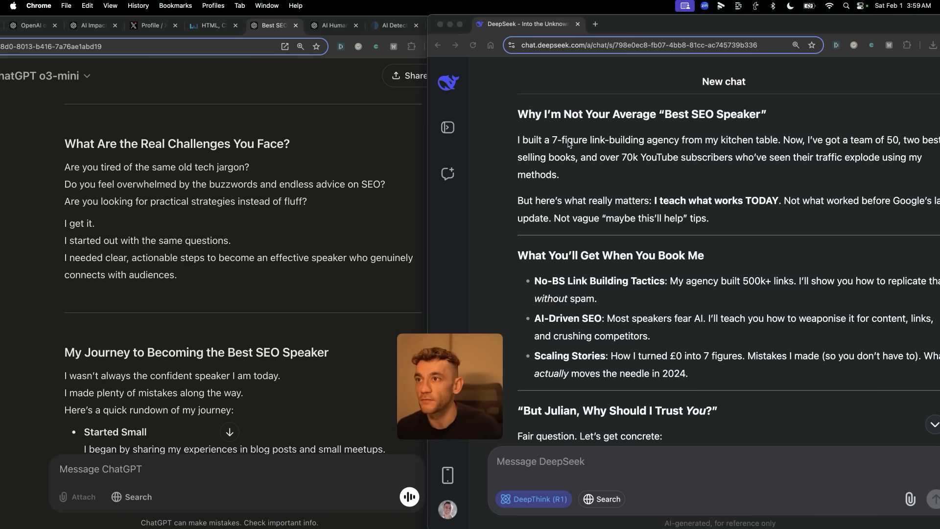
pyautogui.moveTo(866, 29); pyautogui.dragTo(837, 31)
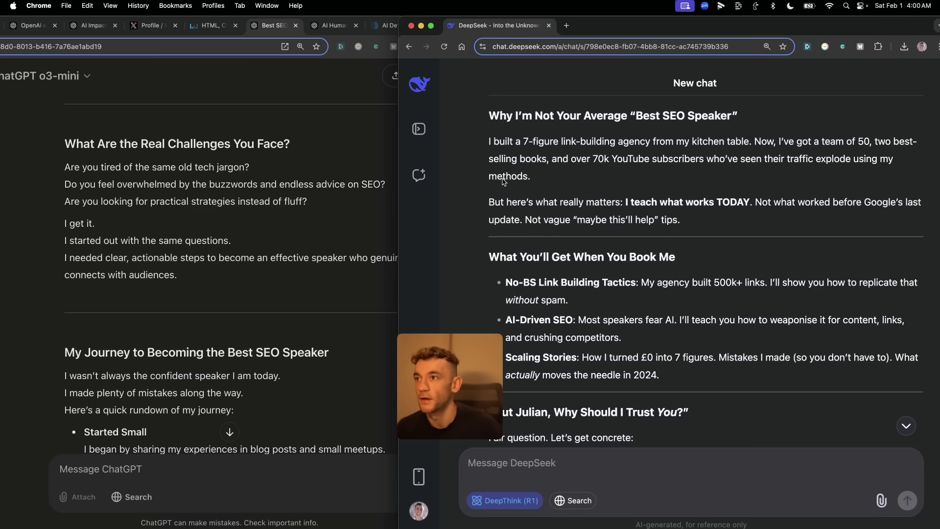
pyautogui.moveTo(481, 117); pyautogui.dragTo(734, 223)
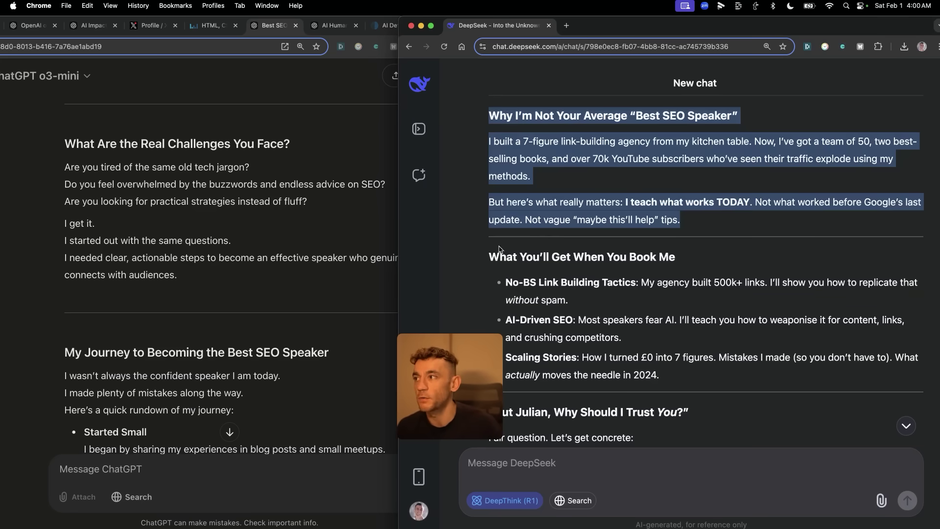